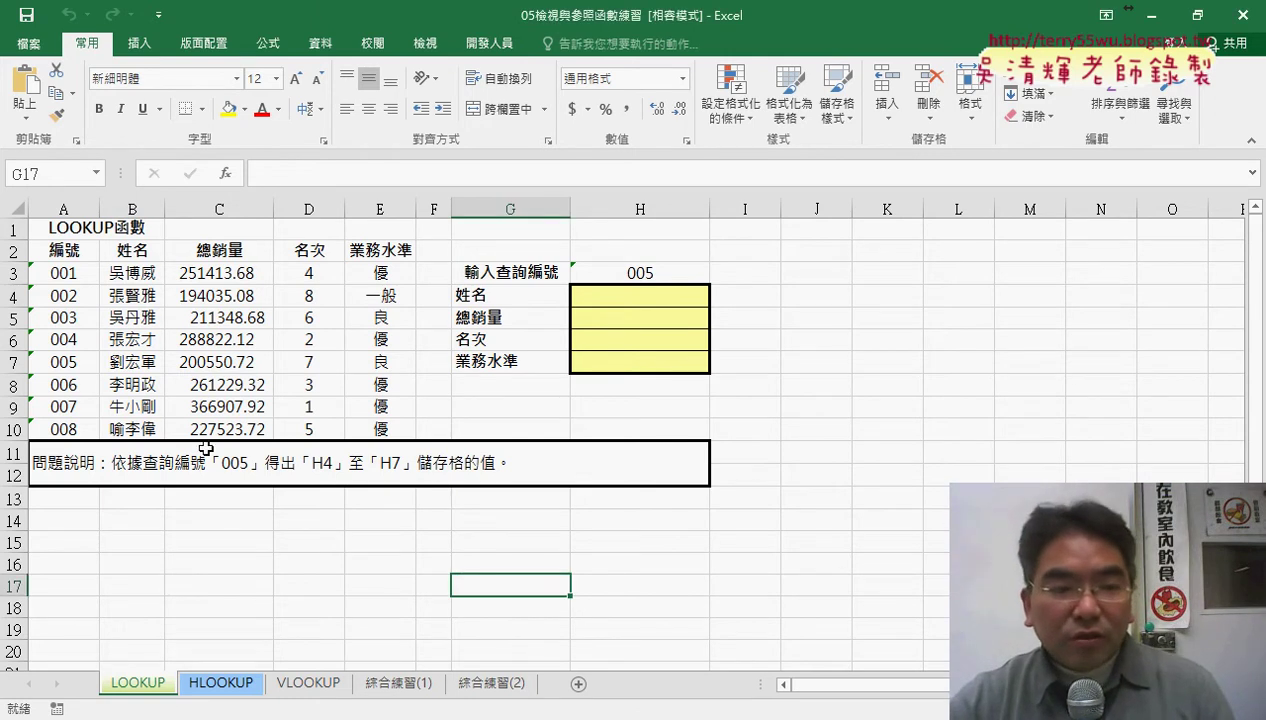
Select the data table A2:E10 and mark its left edge, header row and column dividers in red ink
drag(55, 252, 375, 425)
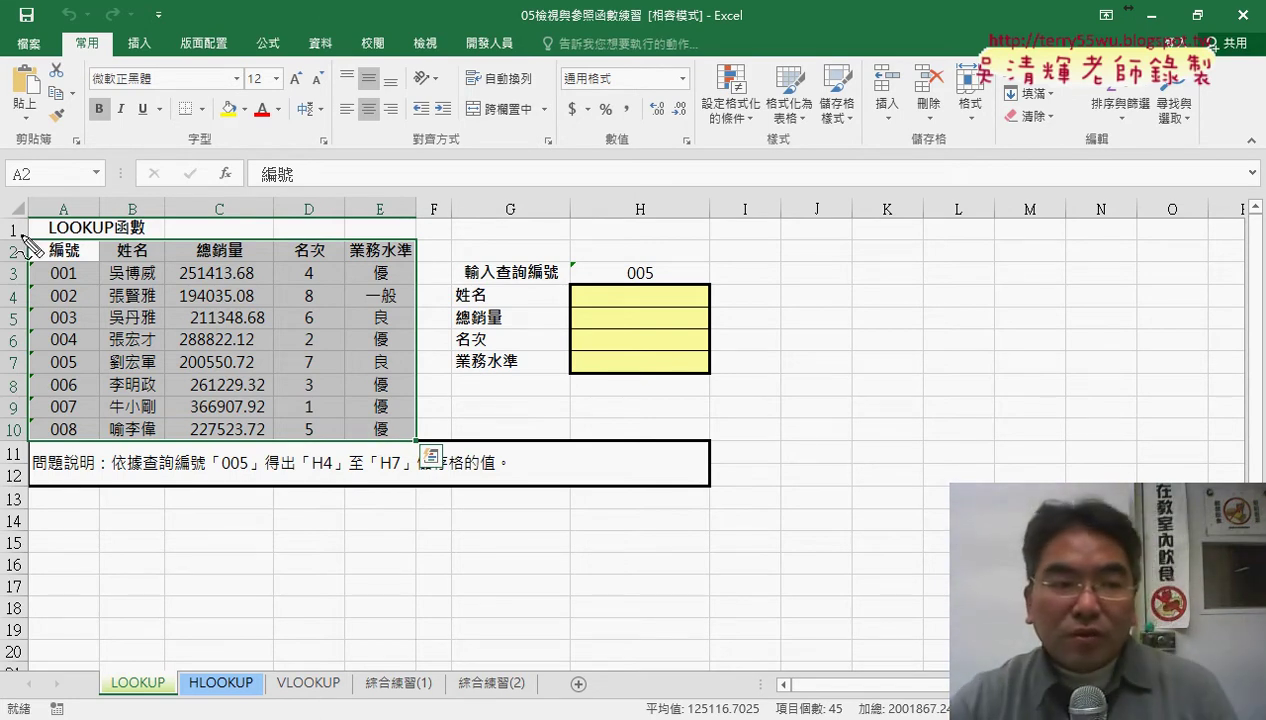
drag(30, 245, 22, 450)
mouse_move(32, 244)
mouse_down()
mouse_move(68, 250)
mouse_move(170, 462)
mouse_move(25, 450)
mouse_up()
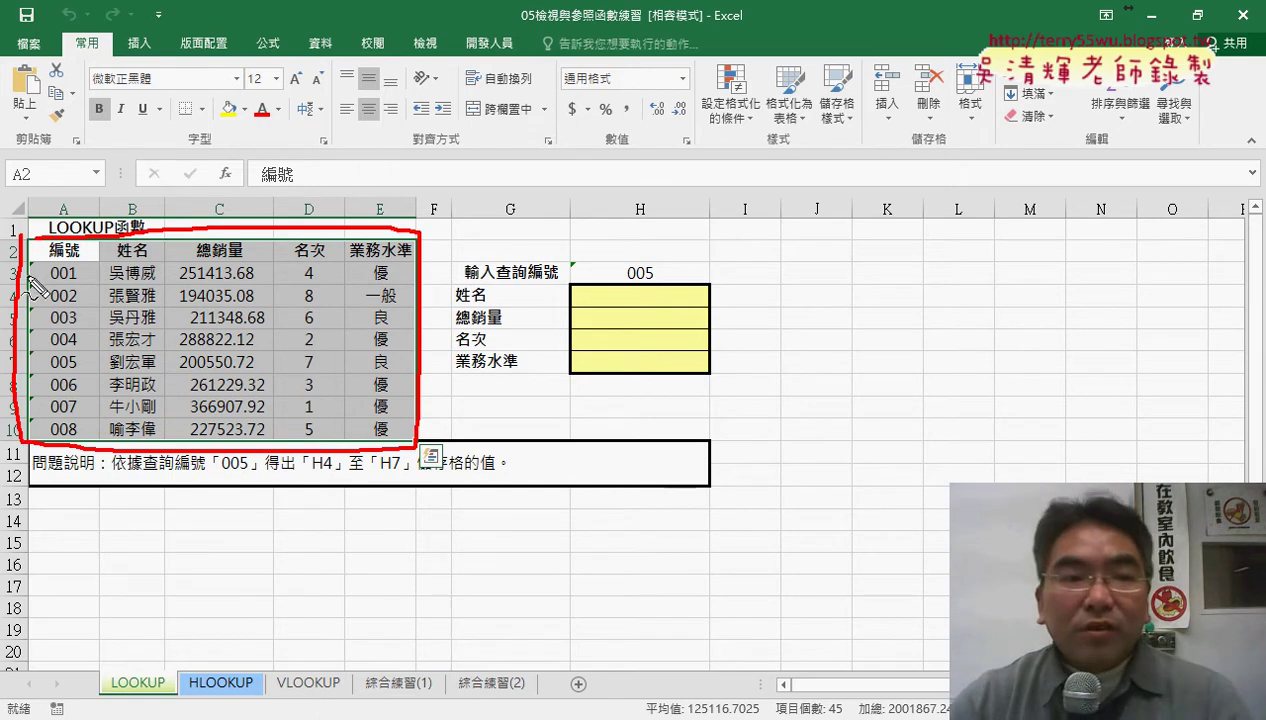
drag(30, 264, 385, 264)
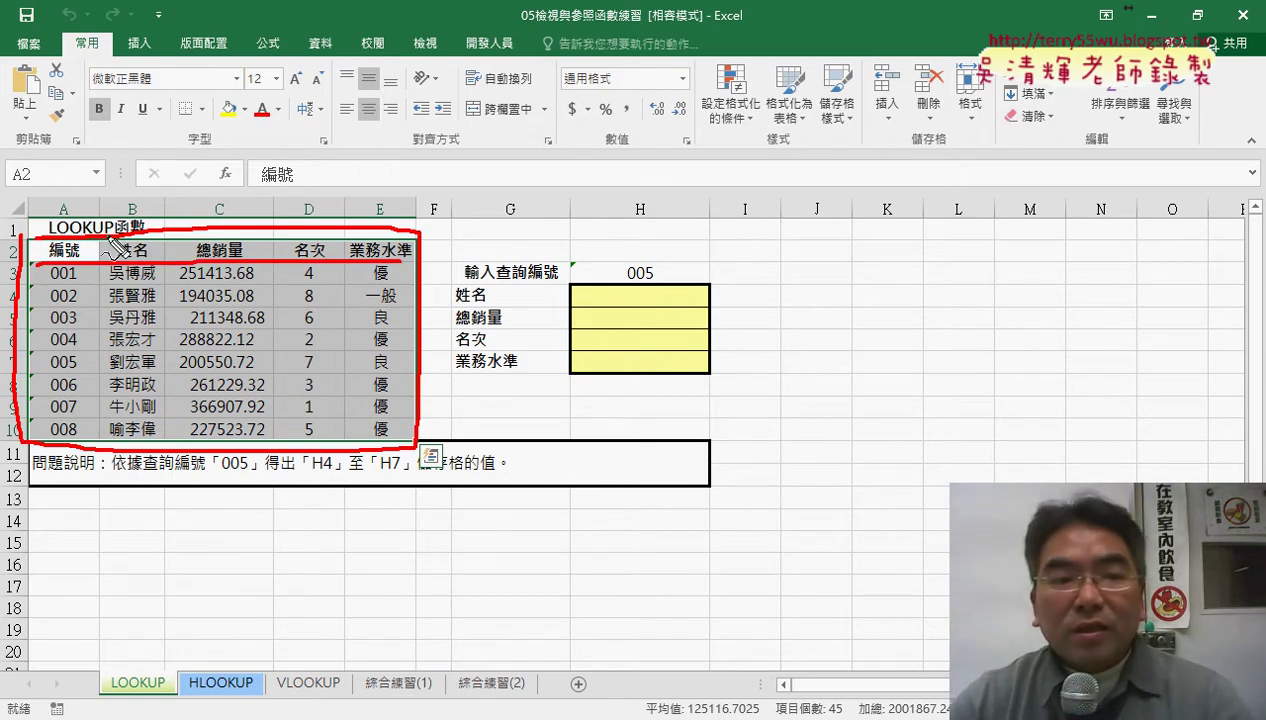
drag(110, 238, 103, 446)
drag(170, 240, 168, 448)
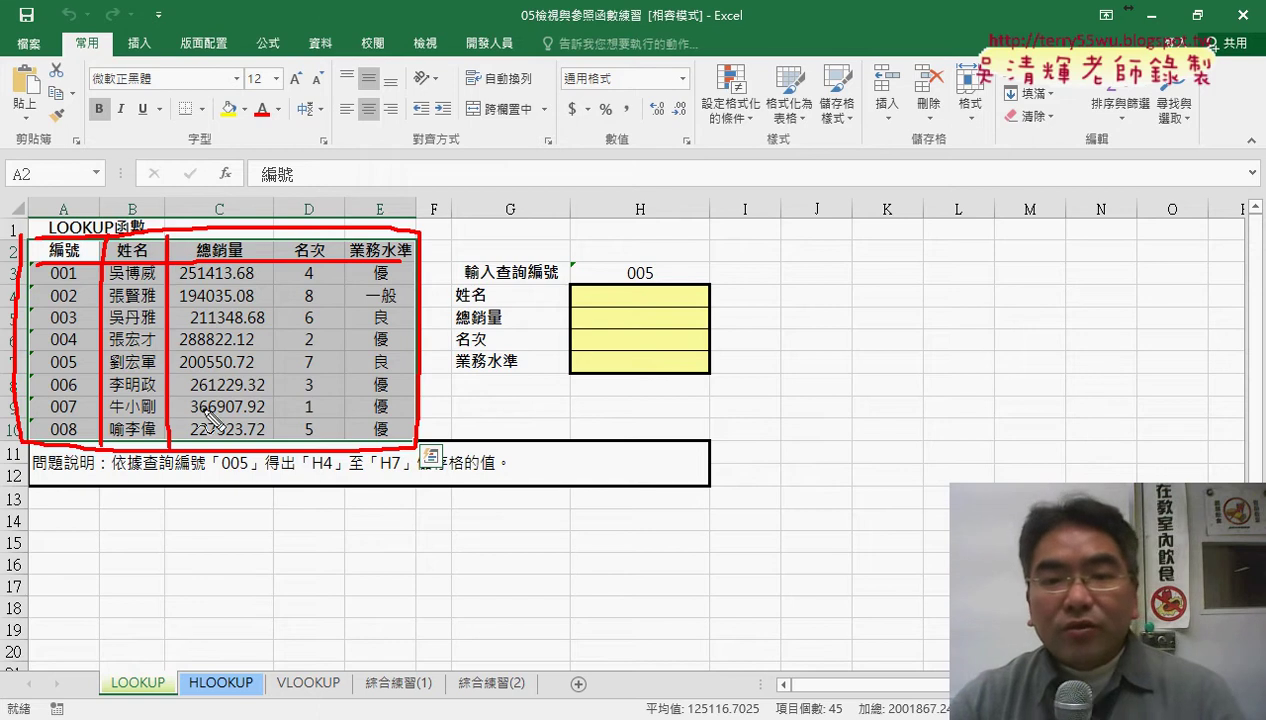
Mark lookup ID 005, its row 7 record and answer cell H4, then clear the ink and highlight B7:E7
mouse_move(668, 282)
mouse_down()
mouse_move(625, 270)
mouse_move(662, 290)
mouse_up()
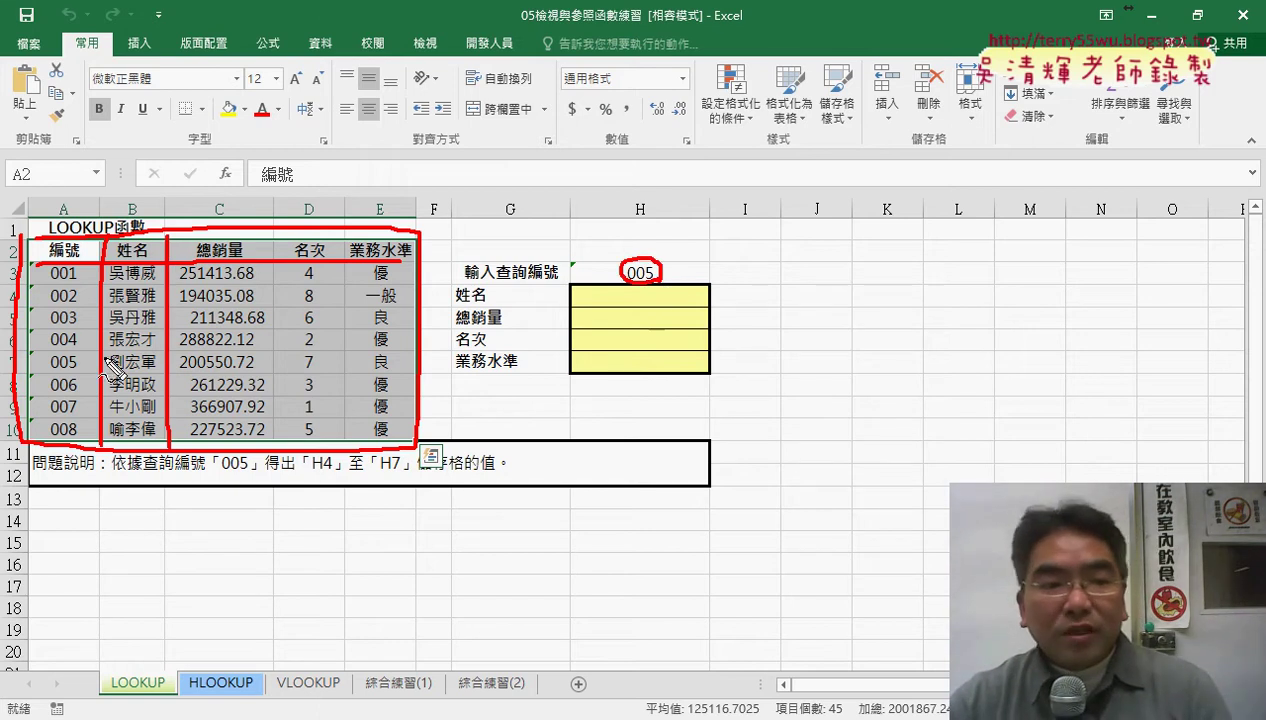
drag(108, 372, 243, 378)
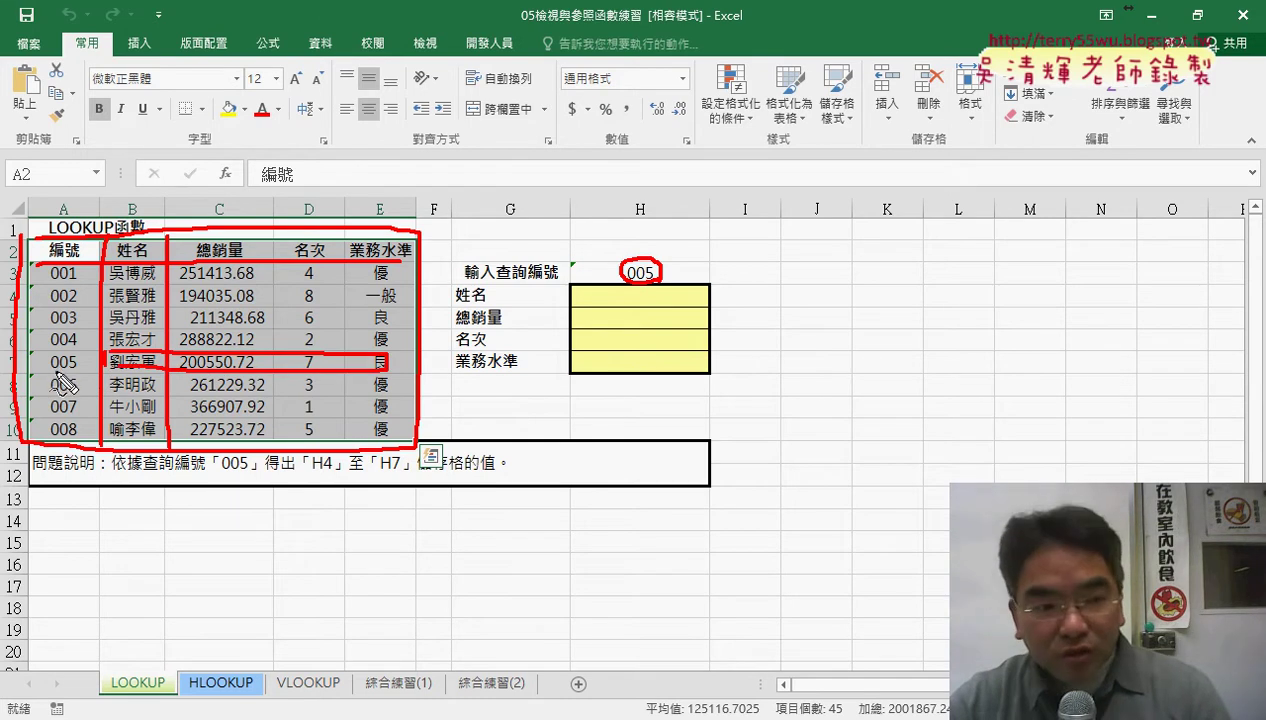
drag(76, 372, 82, 380)
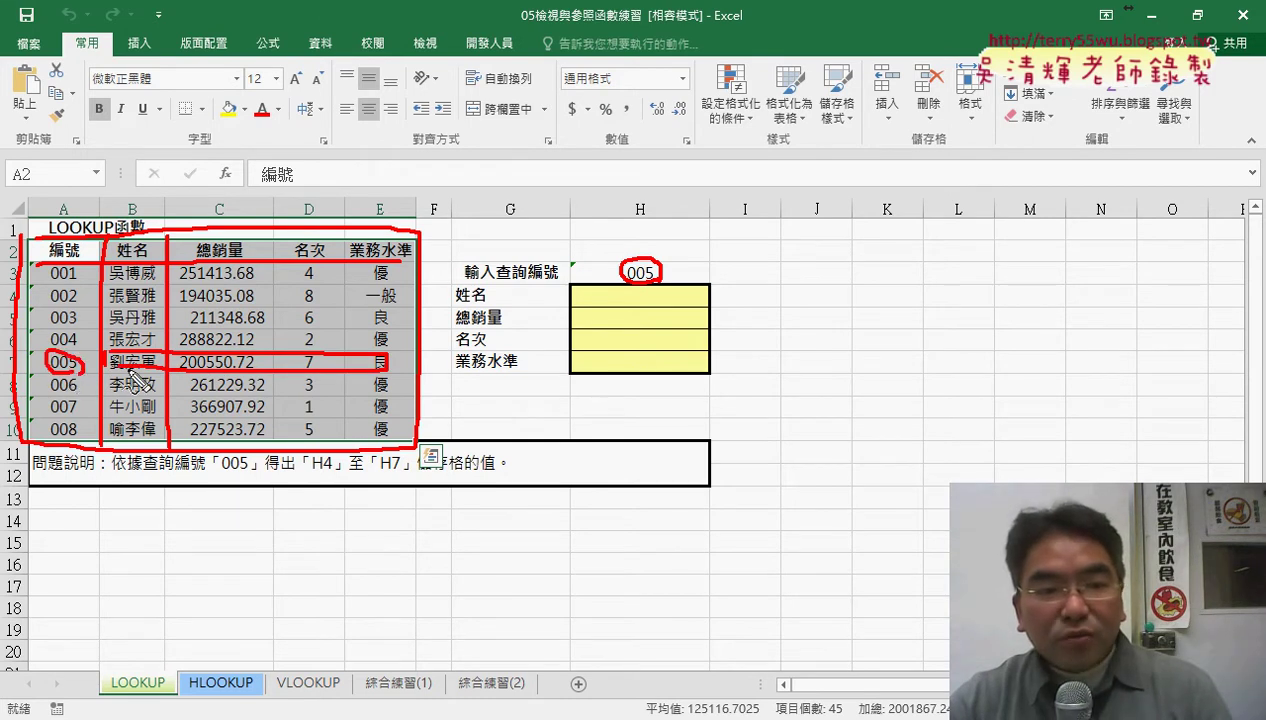
drag(622, 293, 652, 298)
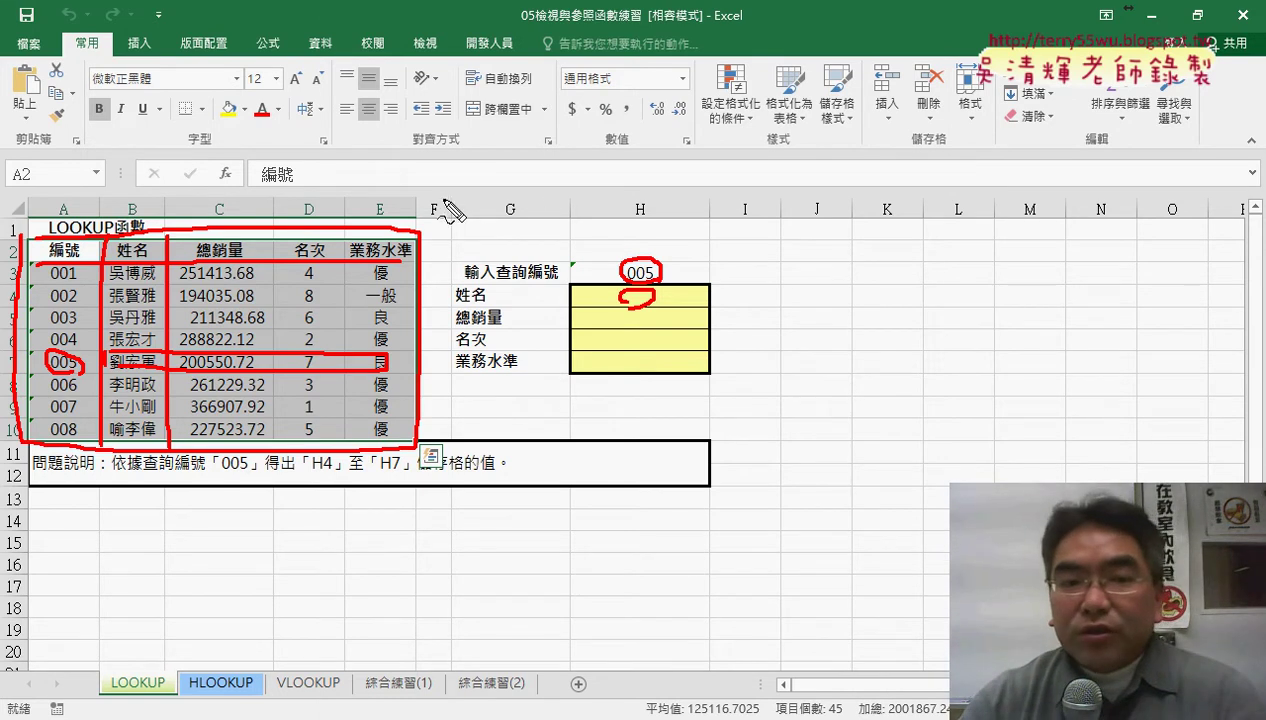
drag(444, 199, 432, 560)
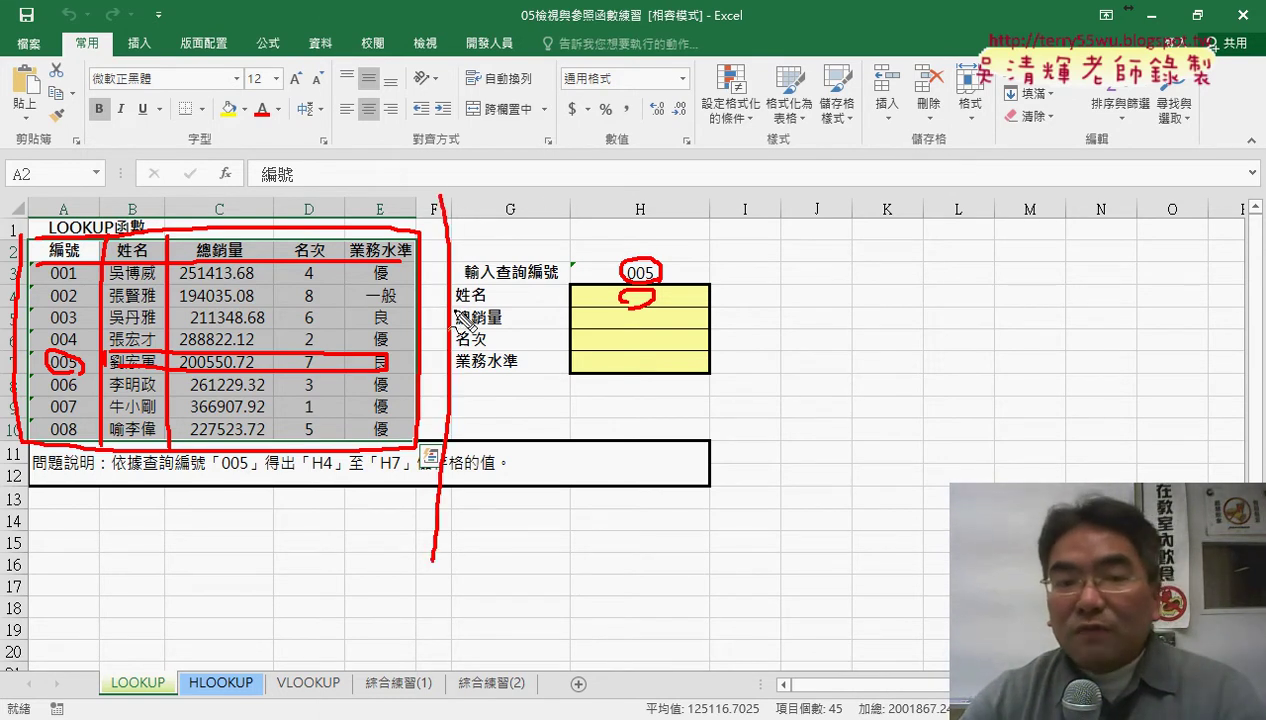
mouse_move(452, 208)
mouse_down()
mouse_move(348, 214)
mouse_move(390, 234)
mouse_move(505, 227)
mouse_move(494, 232)
mouse_up()
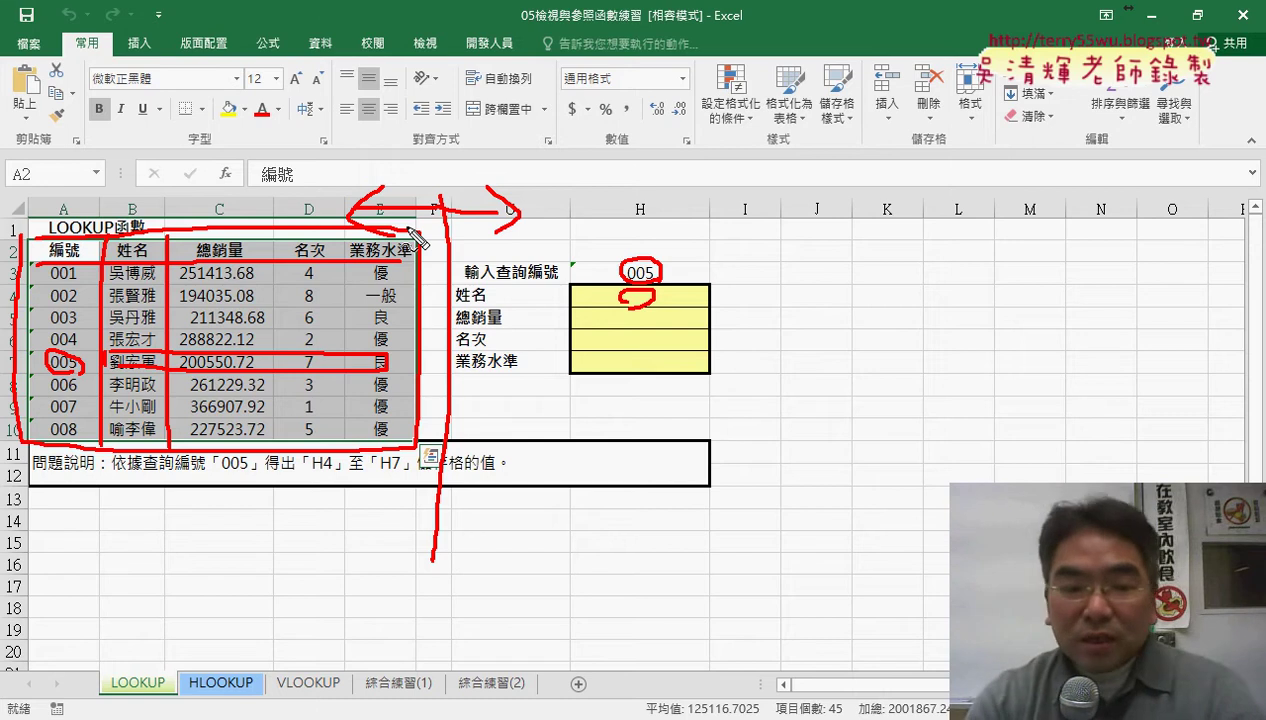
key(Escape)
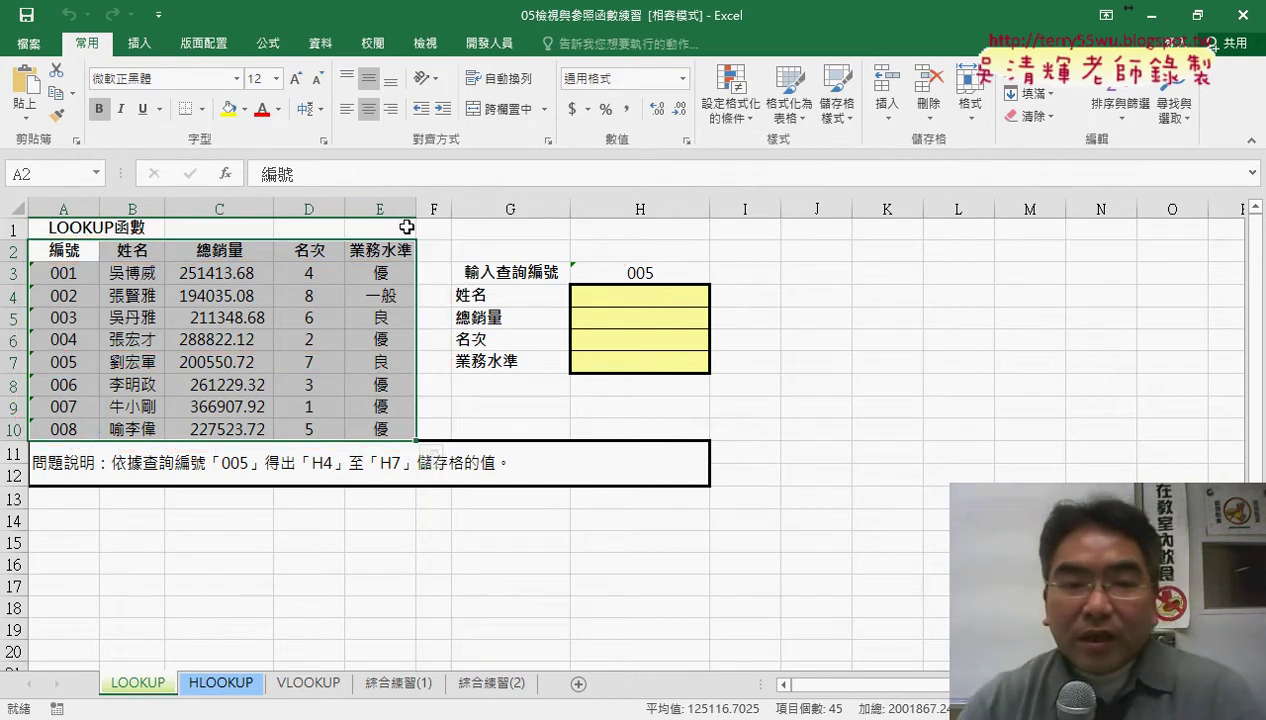
click(76, 361)
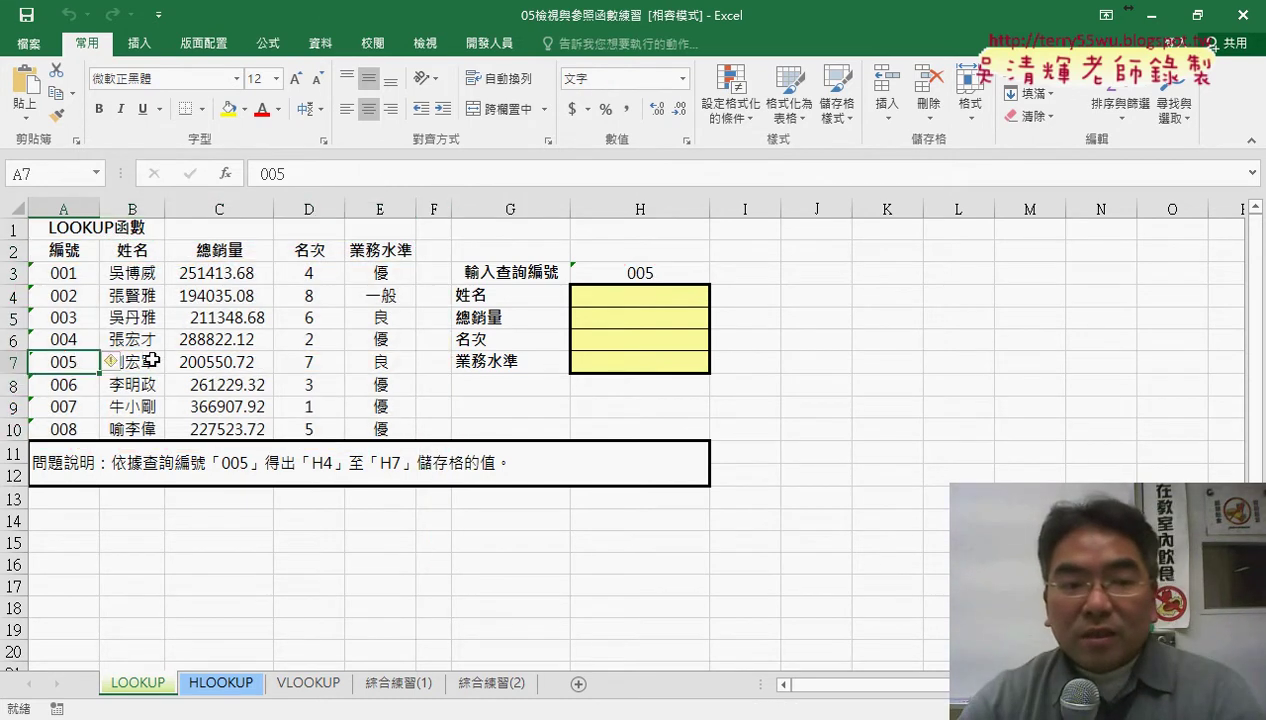
drag(152, 361, 360, 362)
For cell H4, preview INDEX, INDIRECT and OFFSET in the 檢視與參照 function category
click(613, 299)
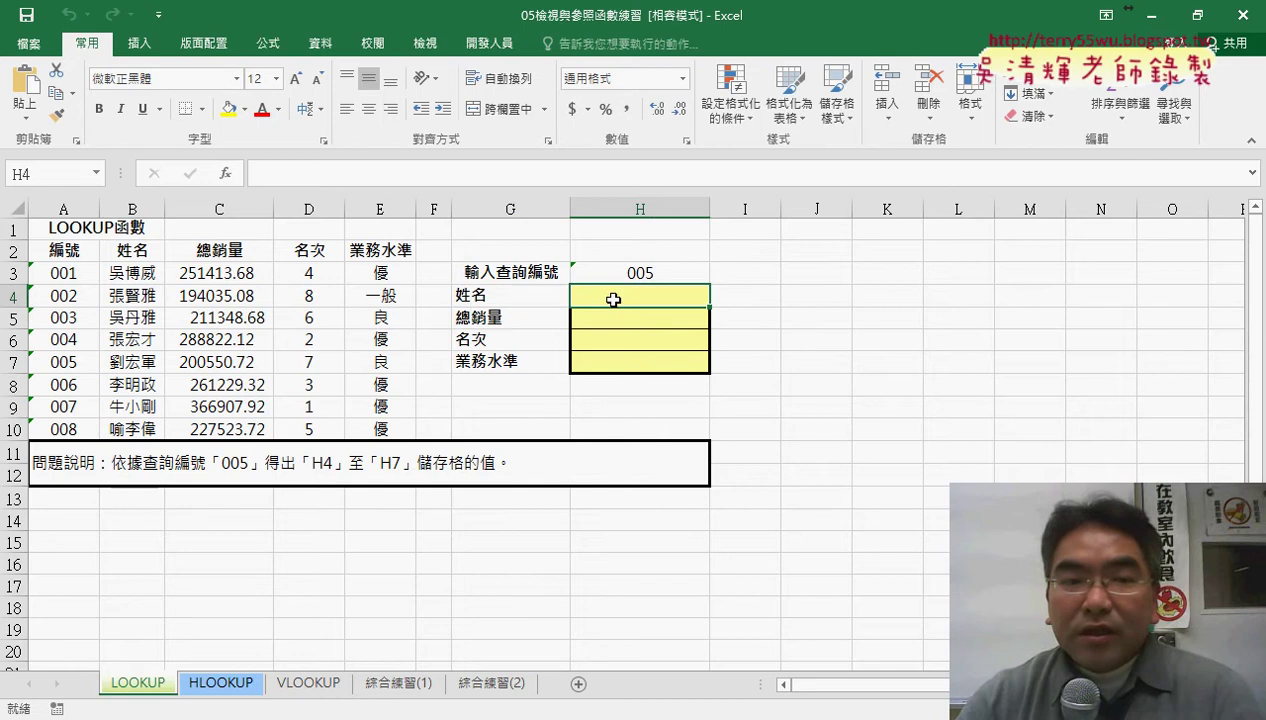
click(226, 174)
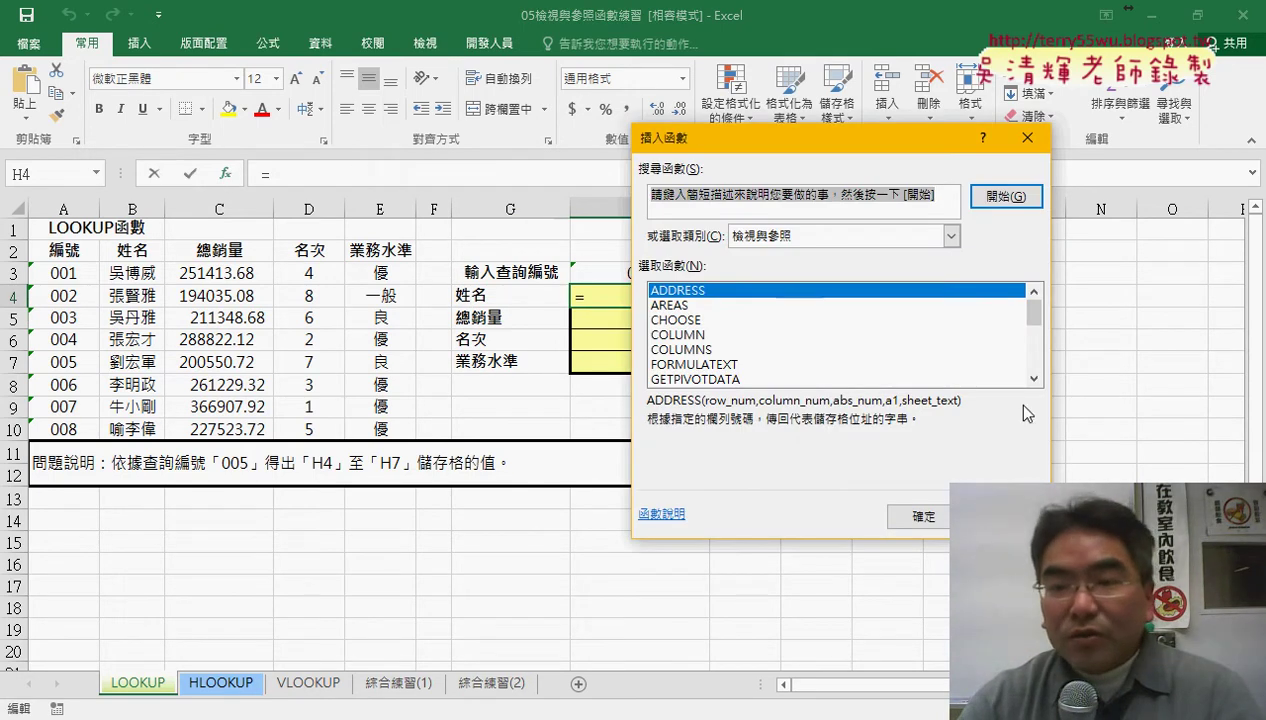
drag(1033, 312, 1035, 343)
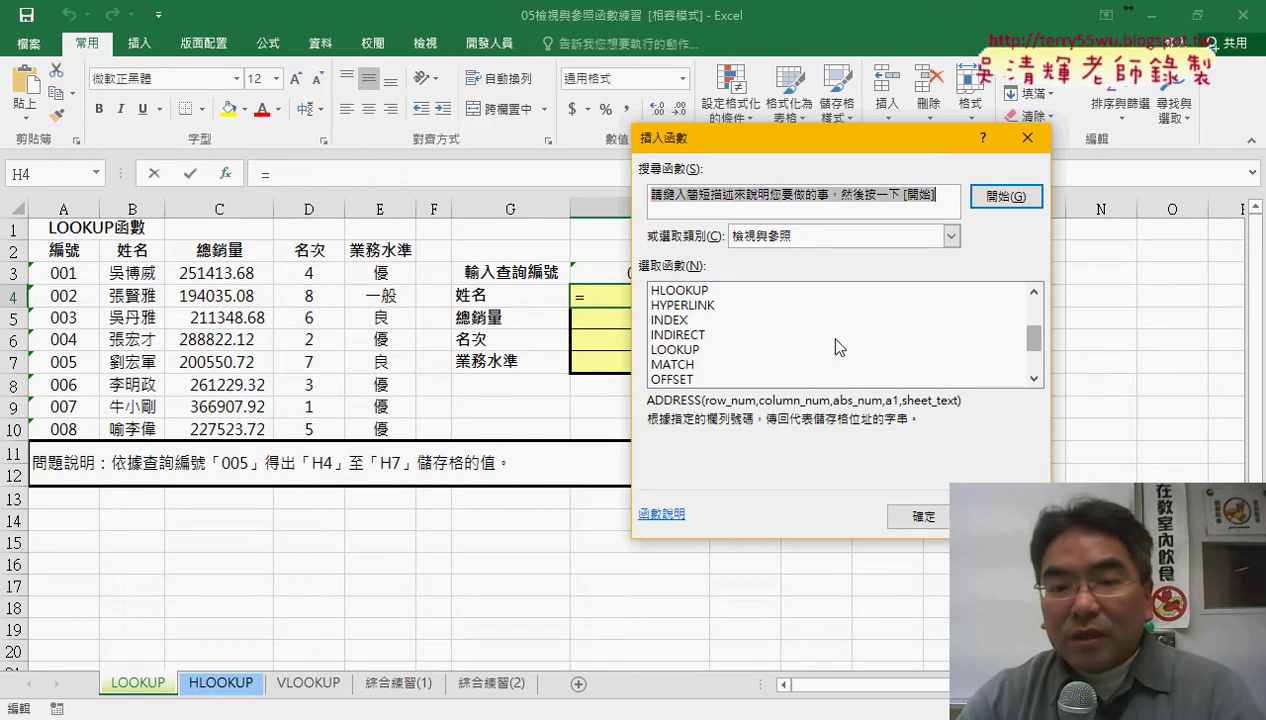
click(676, 321)
click(678, 336)
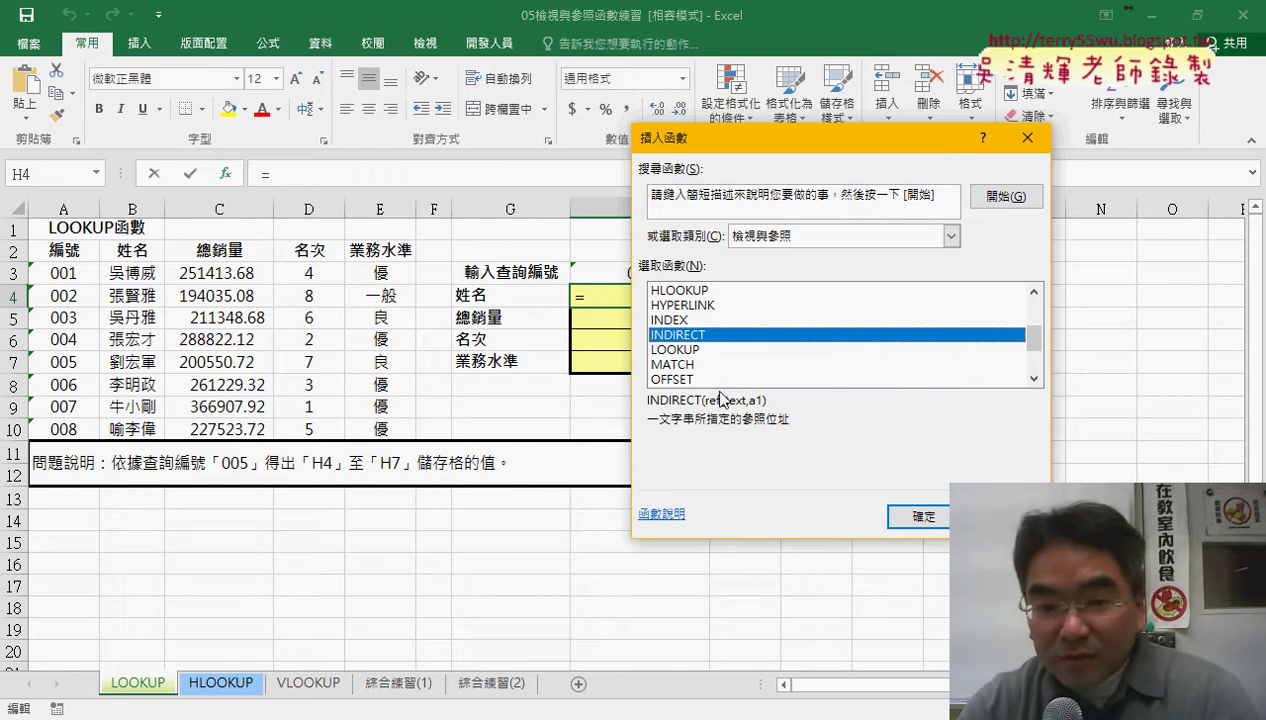
click(706, 379)
Choose LOOKUP from the function list and confirm it
click(1033, 380)
click(1033, 380)
click(1033, 380)
click(1033, 380)
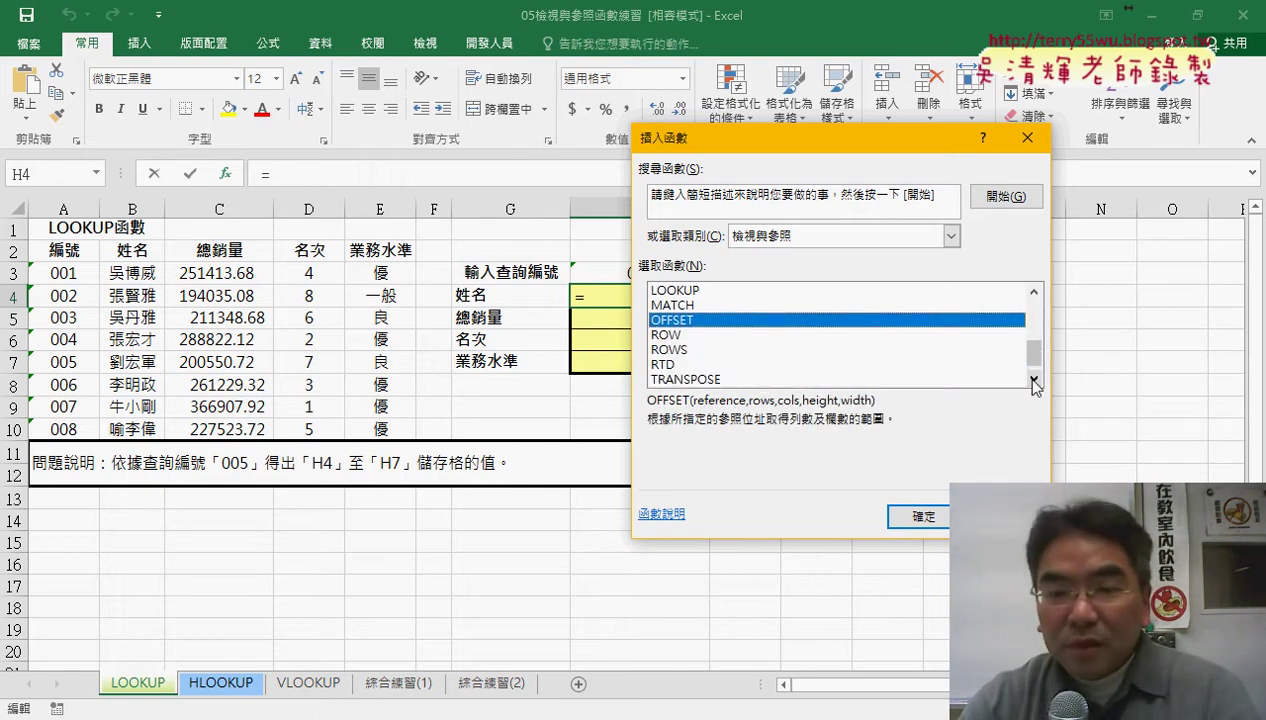
click(1033, 380)
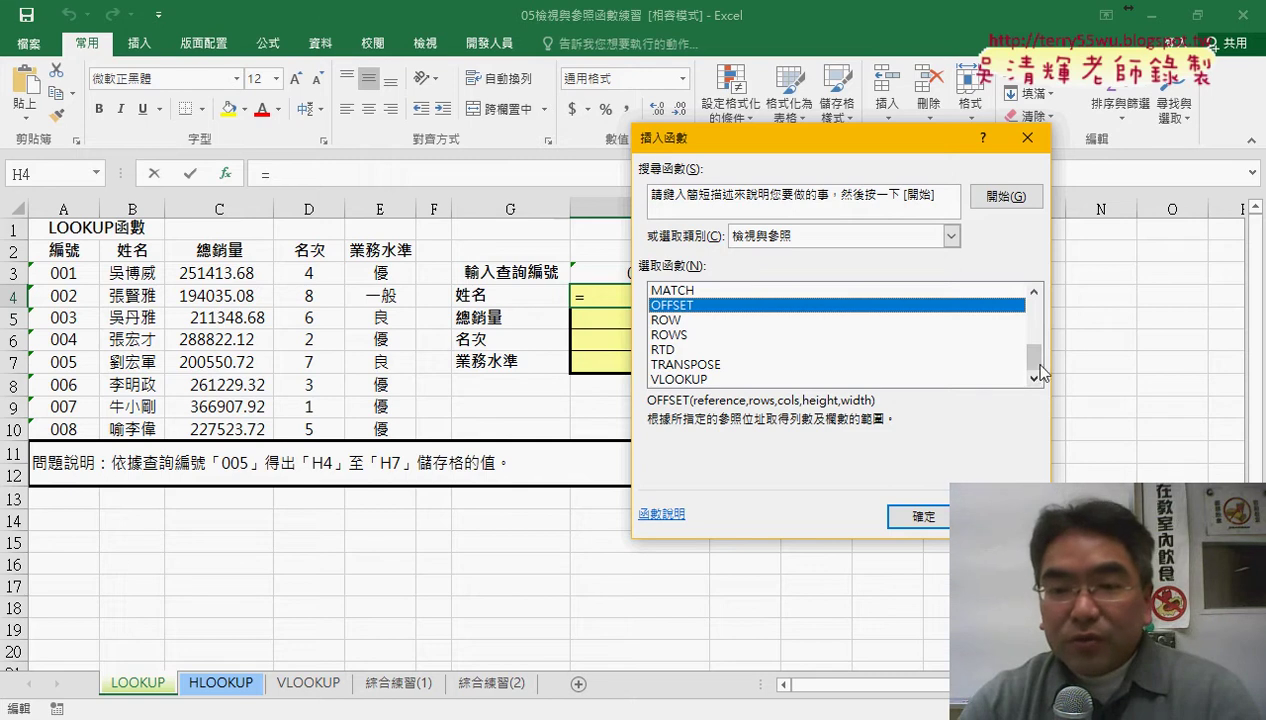
scroll(850, 340, up, 1)
scroll(850, 340, up, 1)
click(780, 349)
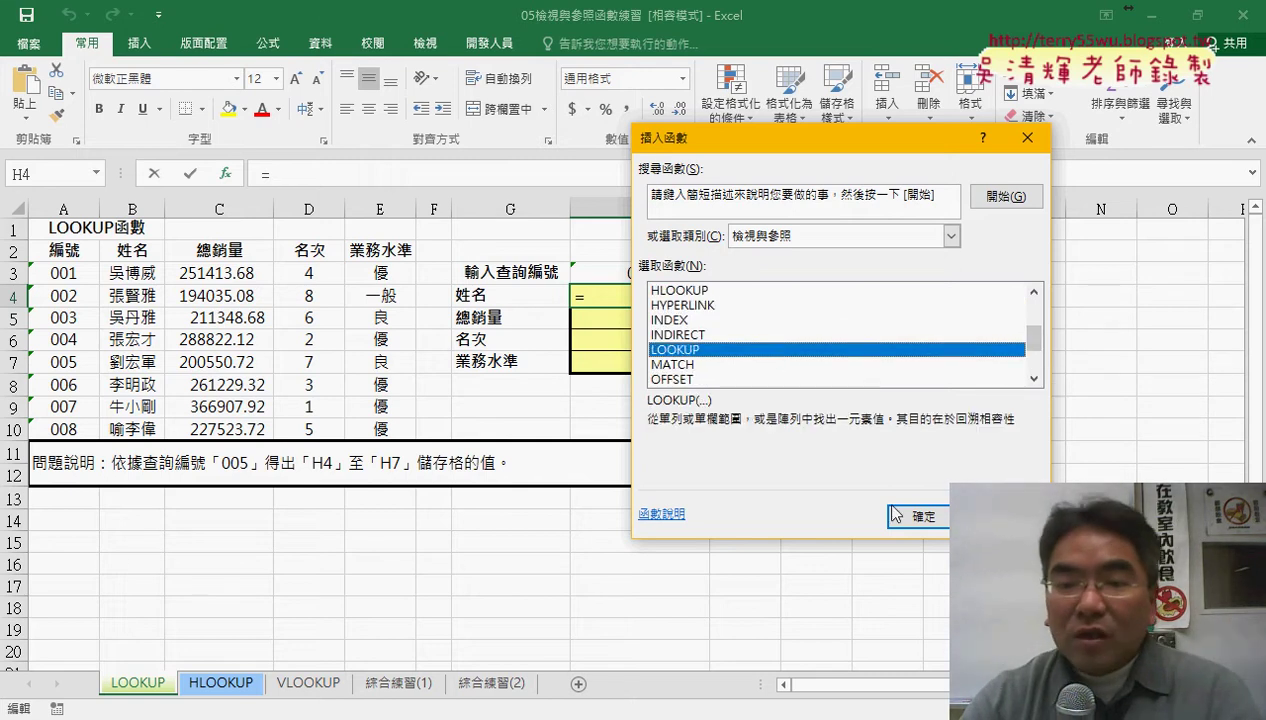
click(930, 519)
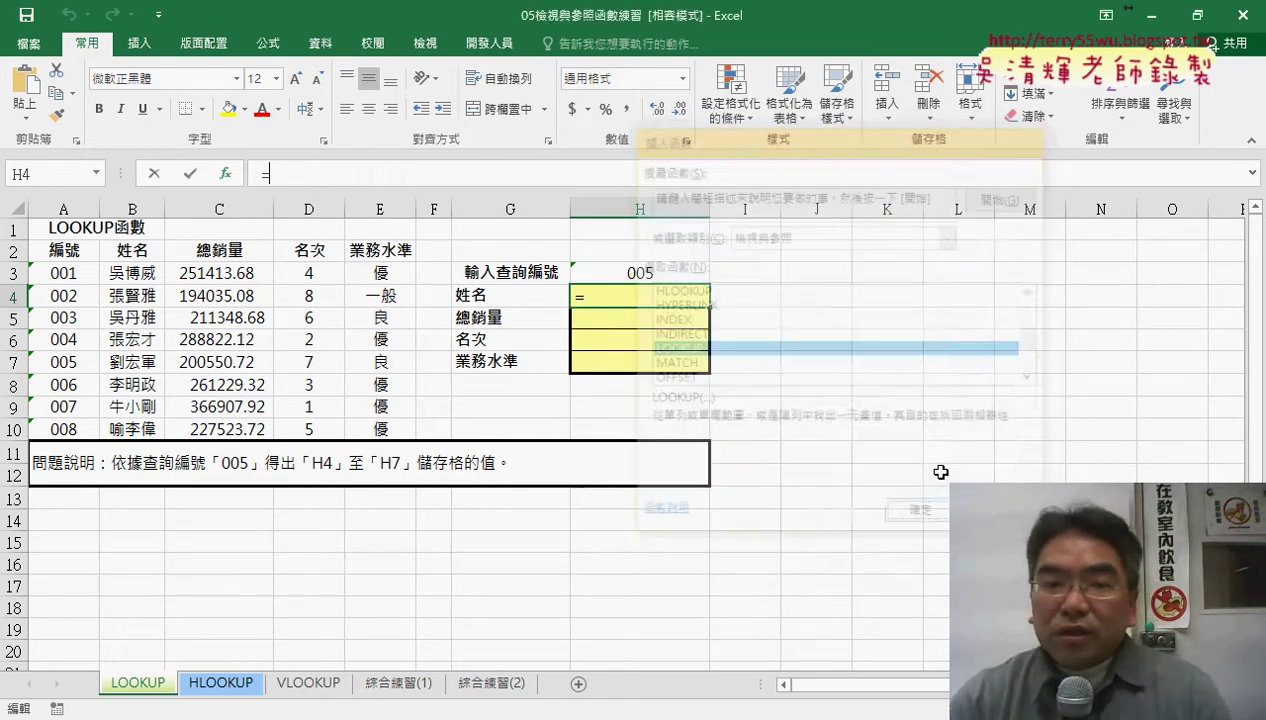
Open LOOKUP's argument form, move it aside, and mark its three arguments in red before clearing the ink
click(961, 349)
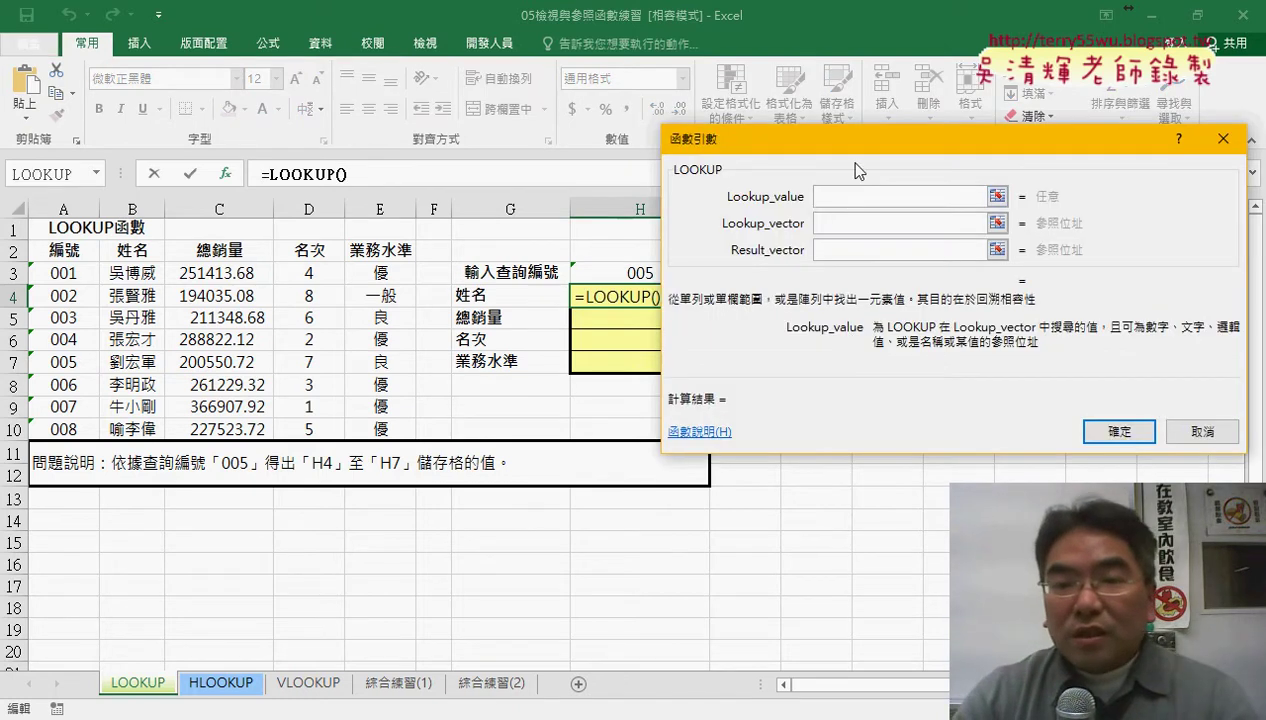
drag(840, 140, 926, 127)
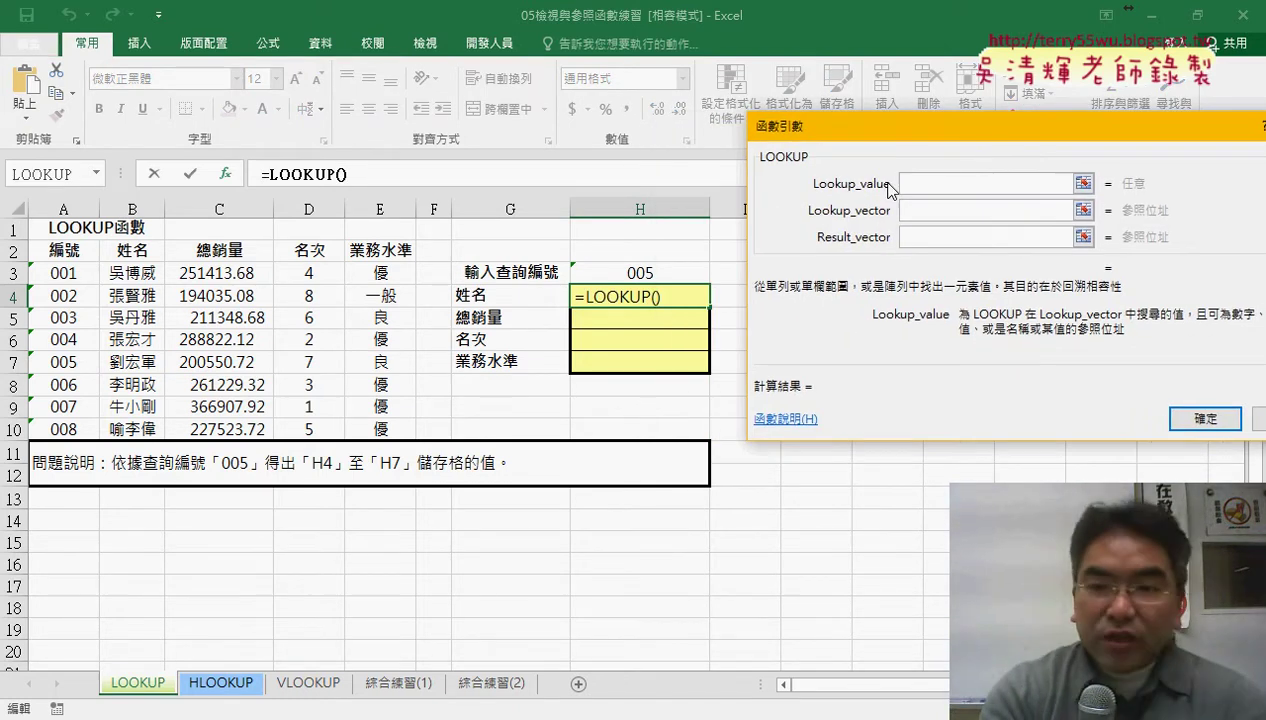
drag(885, 233, 908, 232)
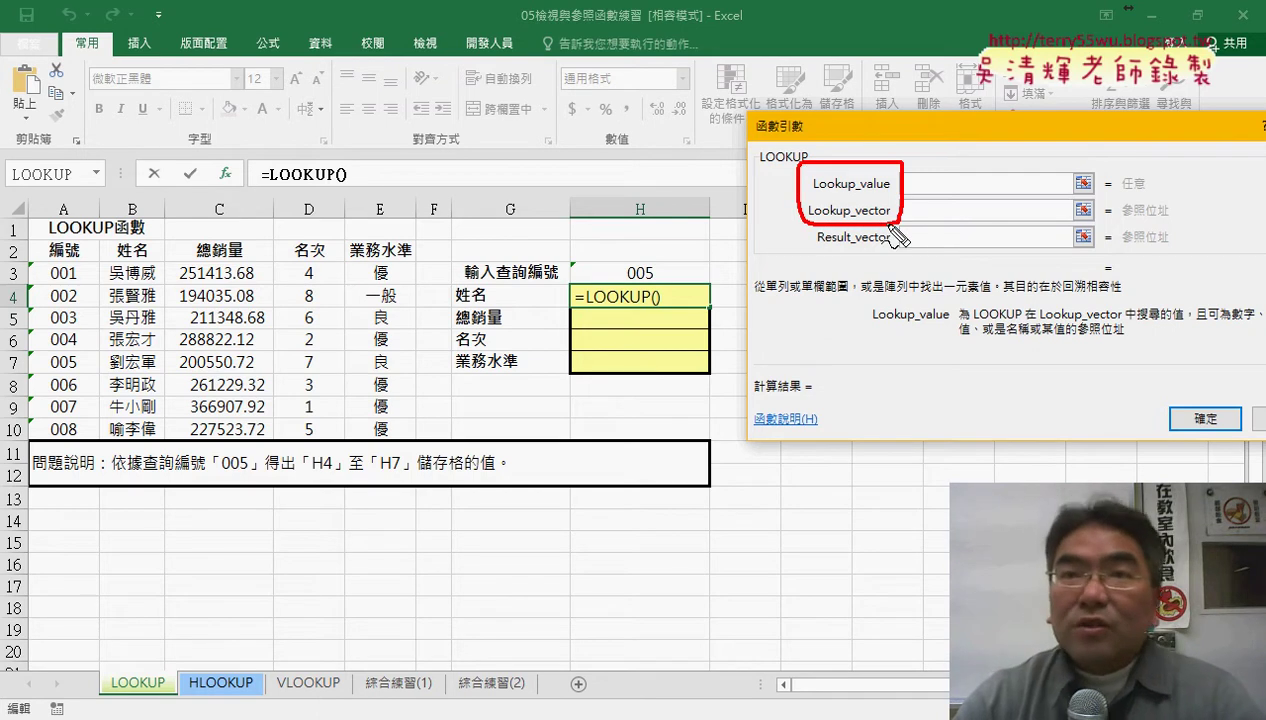
drag(828, 254, 843, 256)
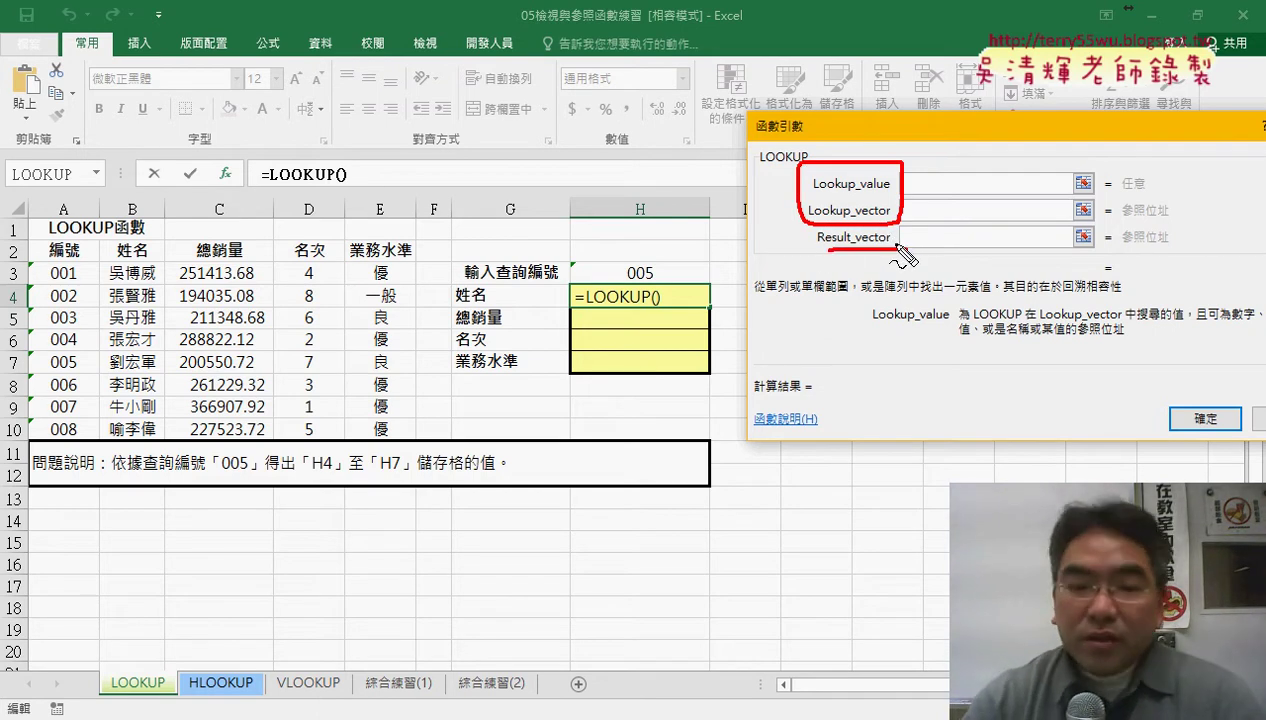
key(Escape)
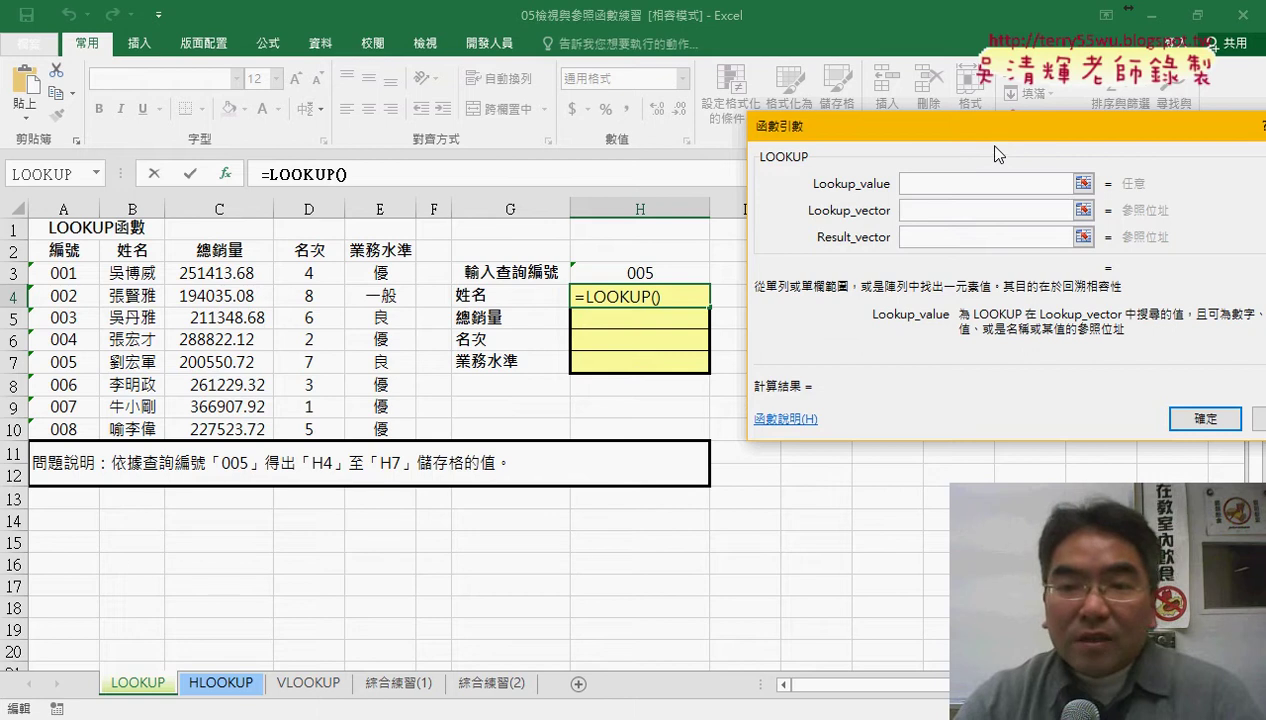
Enter H3, A3:A10 and B3:B10 as arguments, committing =LOOKUP(H3,A3:A10,B3:B10) in H4
click(646, 273)
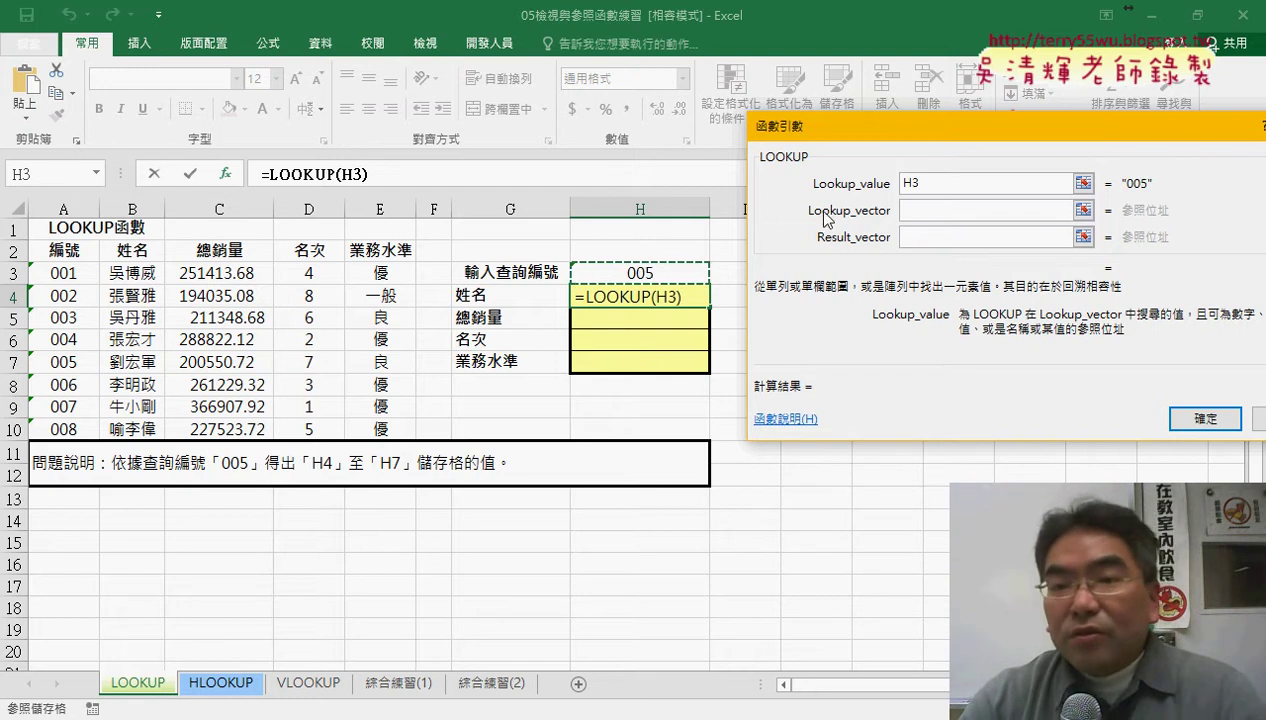
click(922, 210)
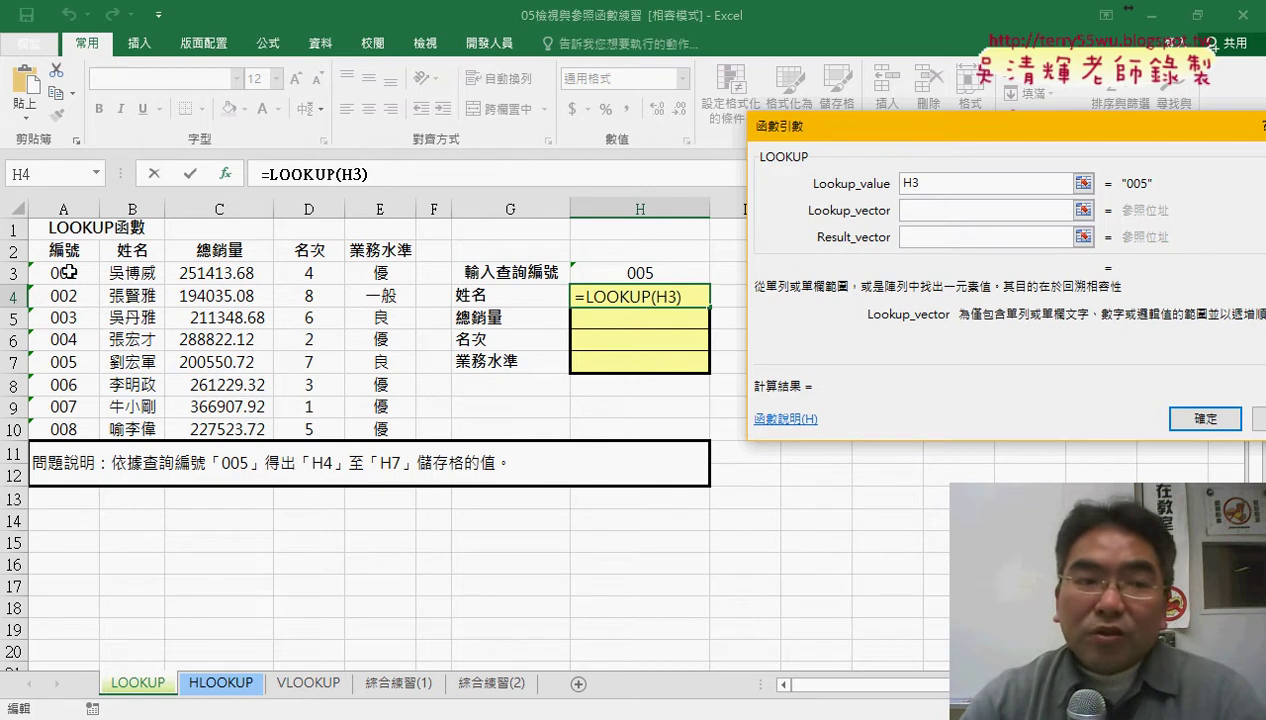
drag(68, 271, 62, 427)
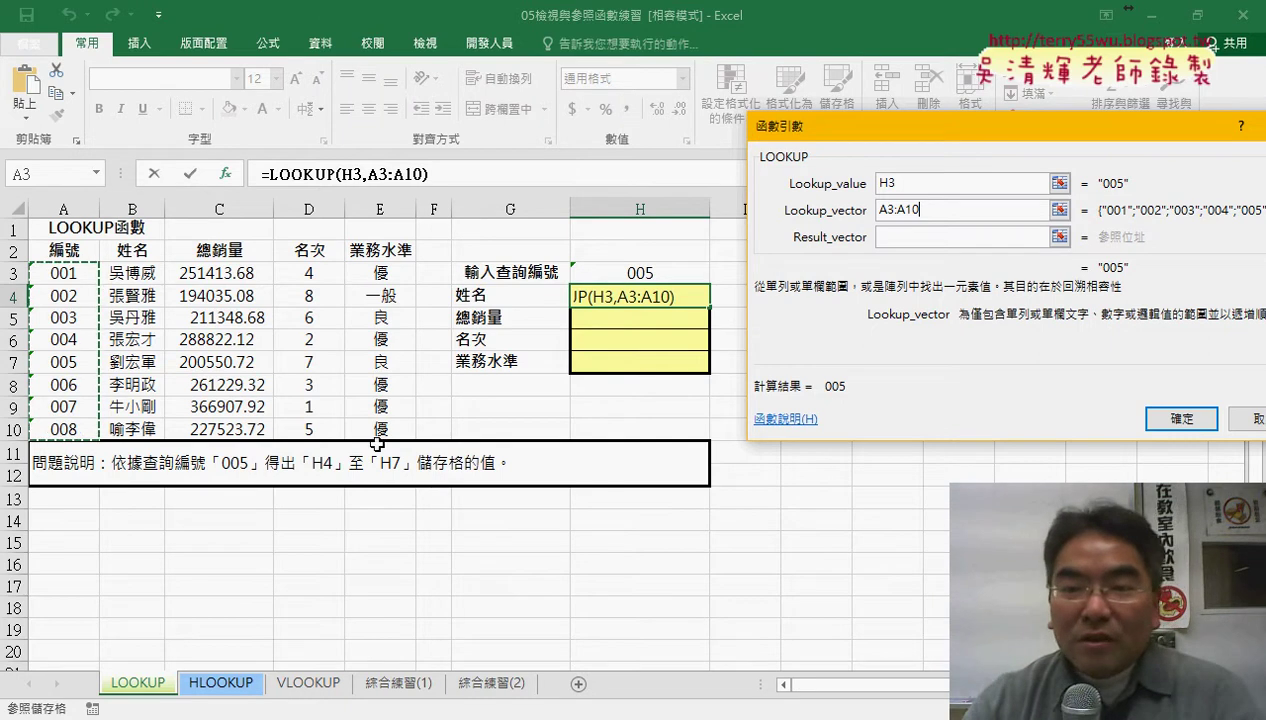
key(Tab)
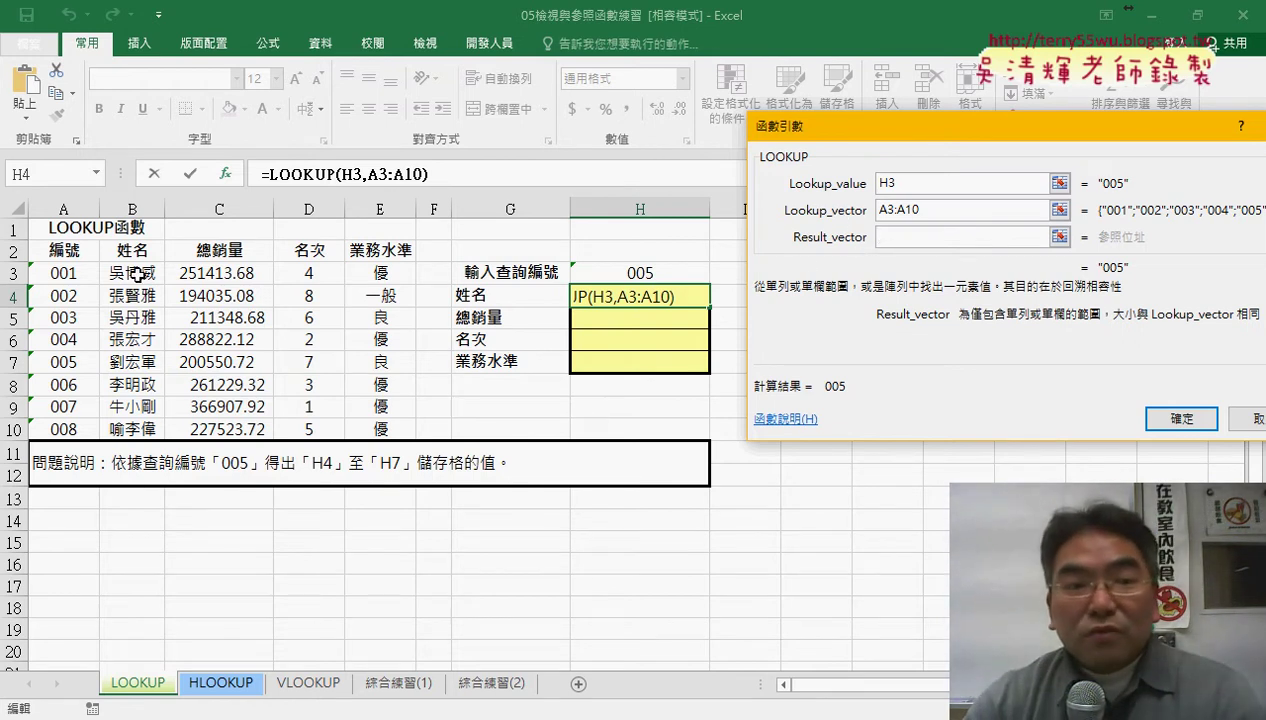
drag(136, 273, 132, 428)
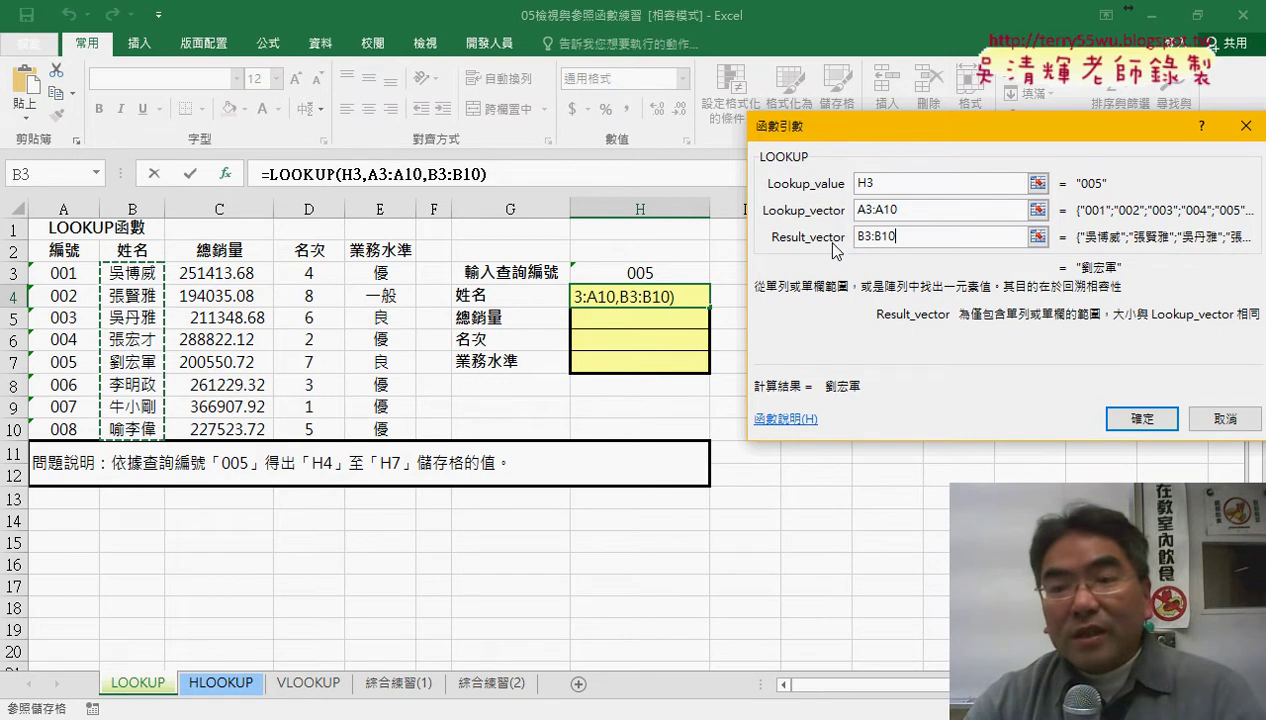
double_click(895, 237)
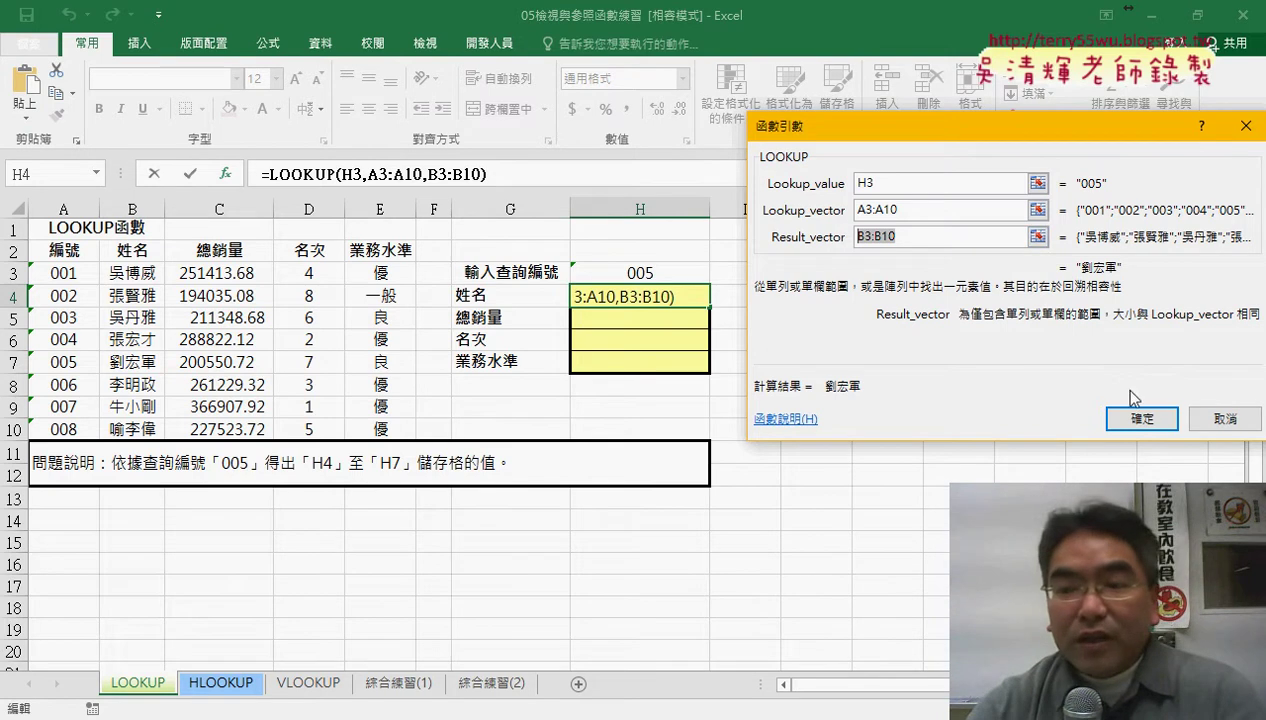
click(1141, 418)
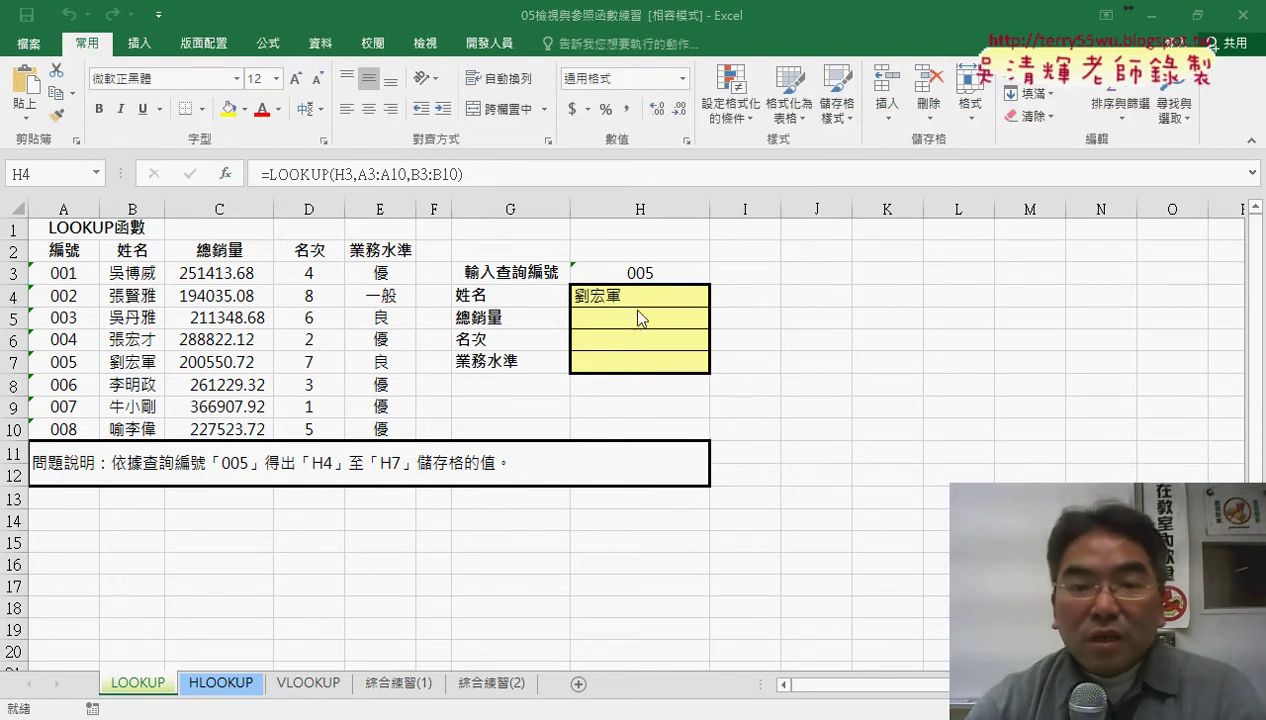
Copy H4's LOOKUP formula text from the formula bar
click(613, 300)
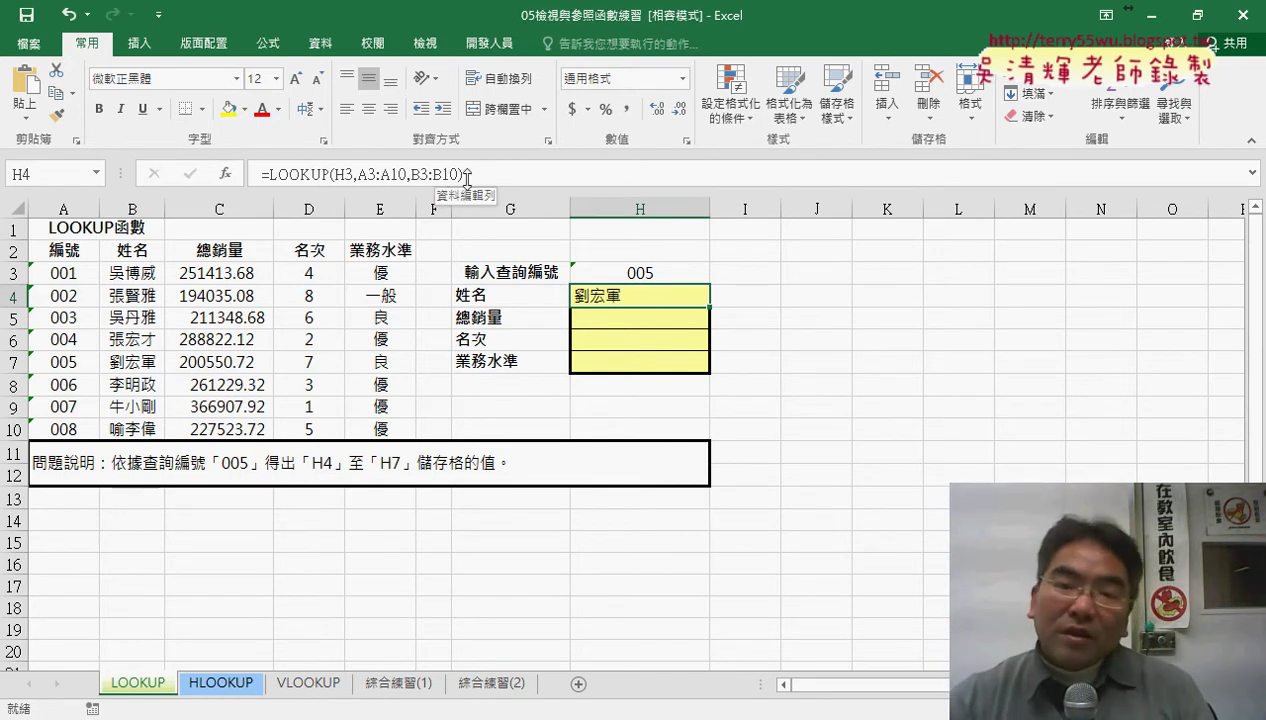
drag(477, 172, 260, 173)
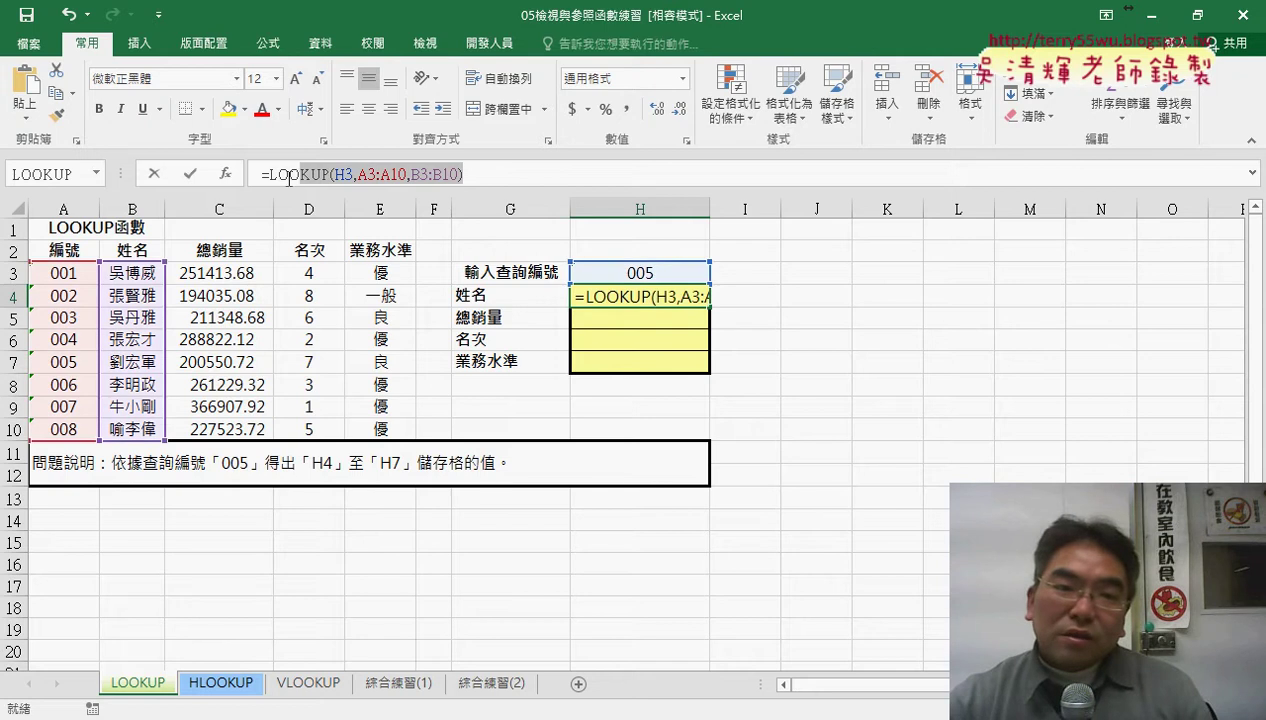
right_click(331, 174)
click(365, 212)
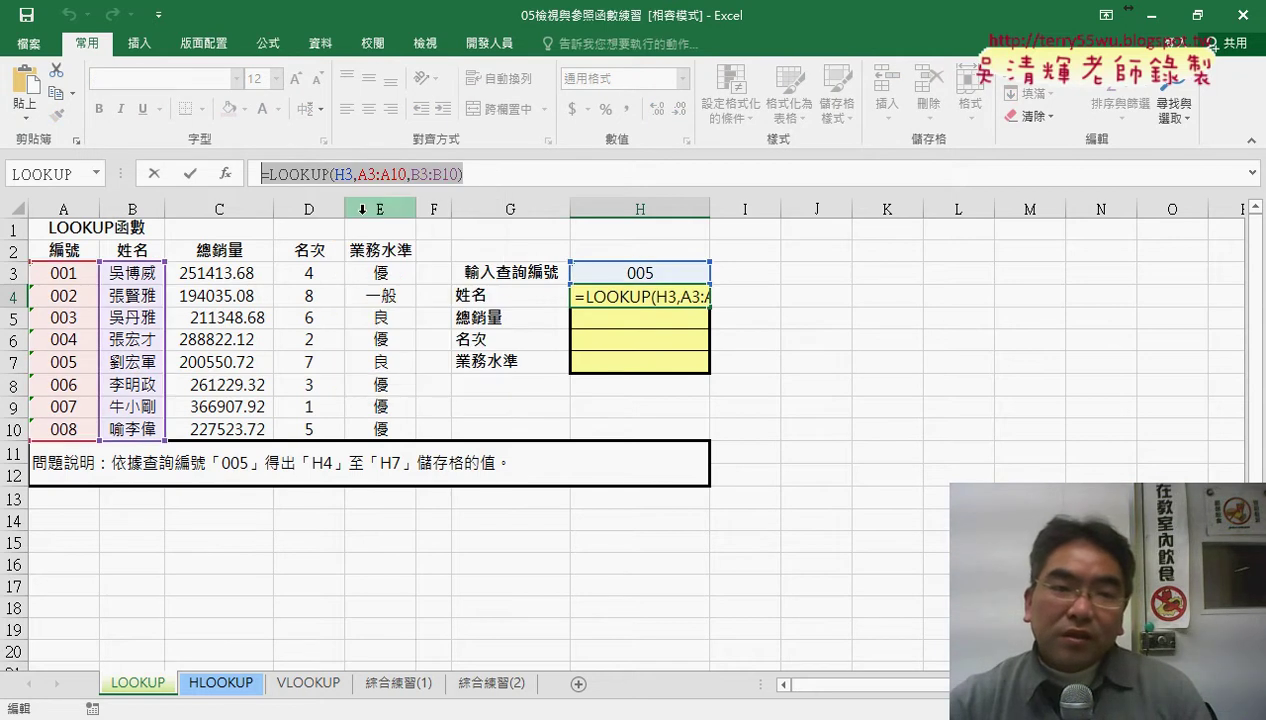
click(154, 174)
Paste the formula into H5 with result range C3:C10 to show sales 200550.72
click(612, 317)
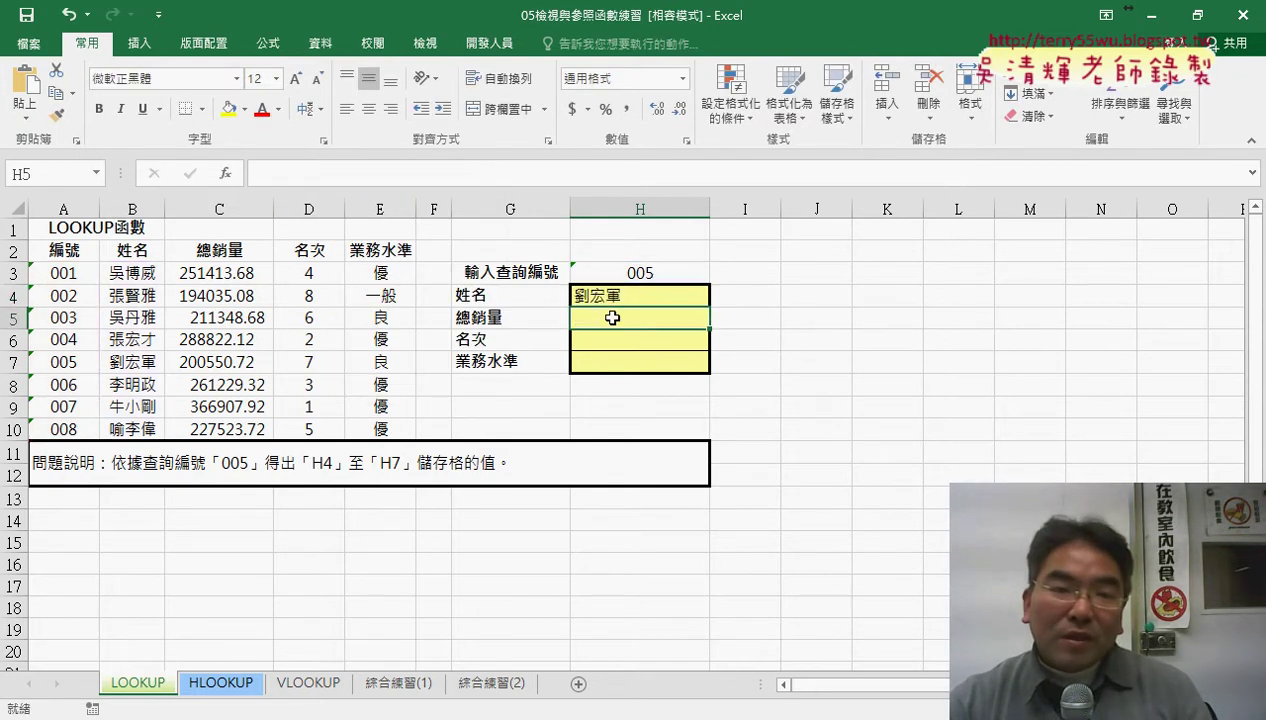
right_click(458, 176)
click(492, 238)
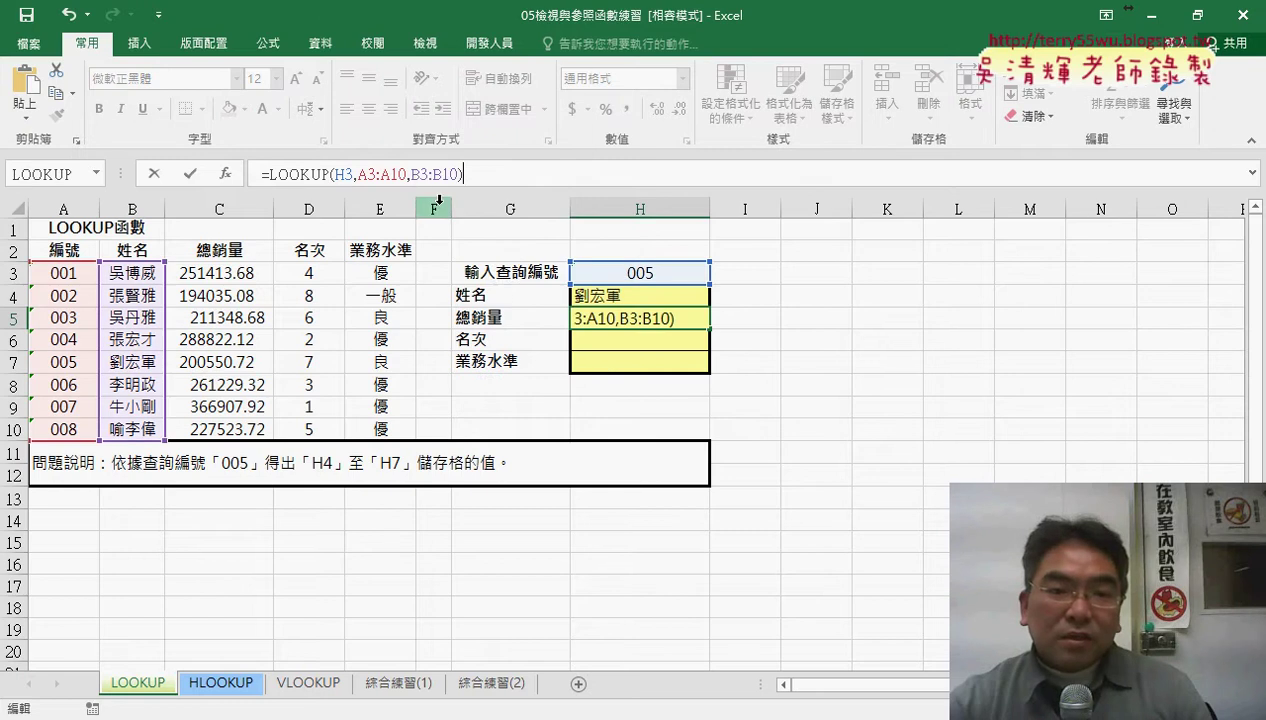
click(458, 175)
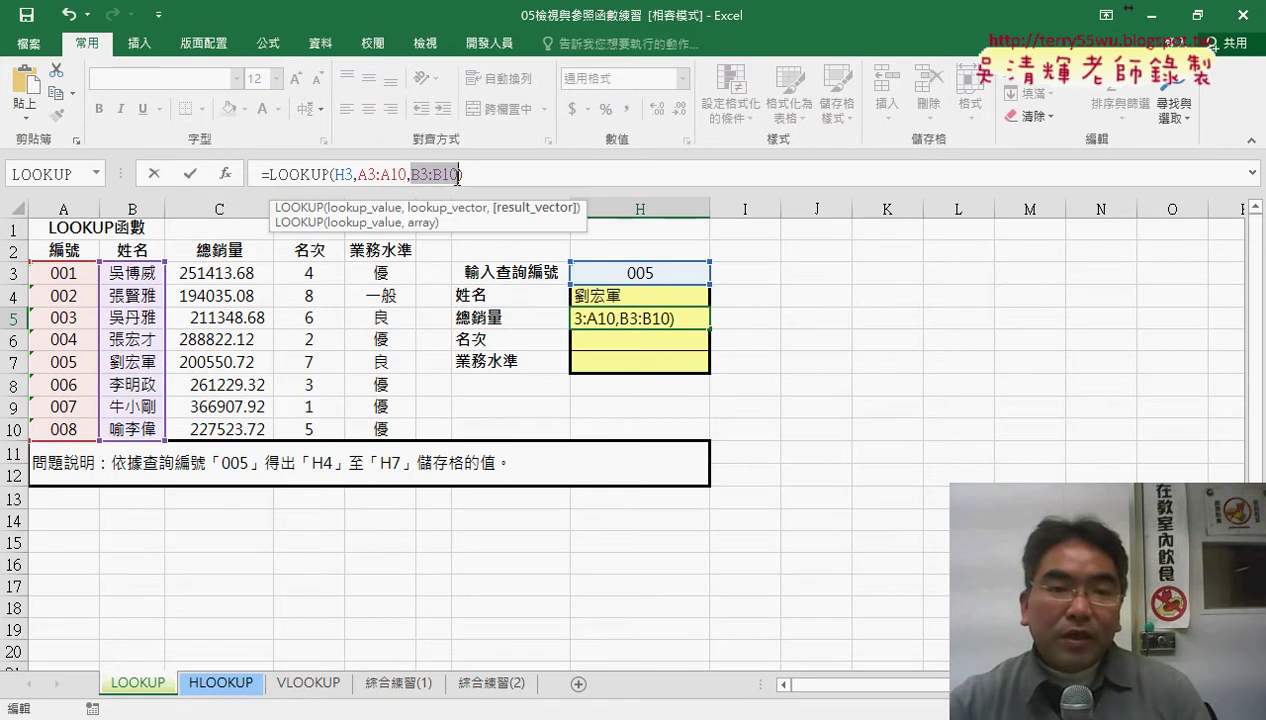
drag(231, 284, 231, 429)
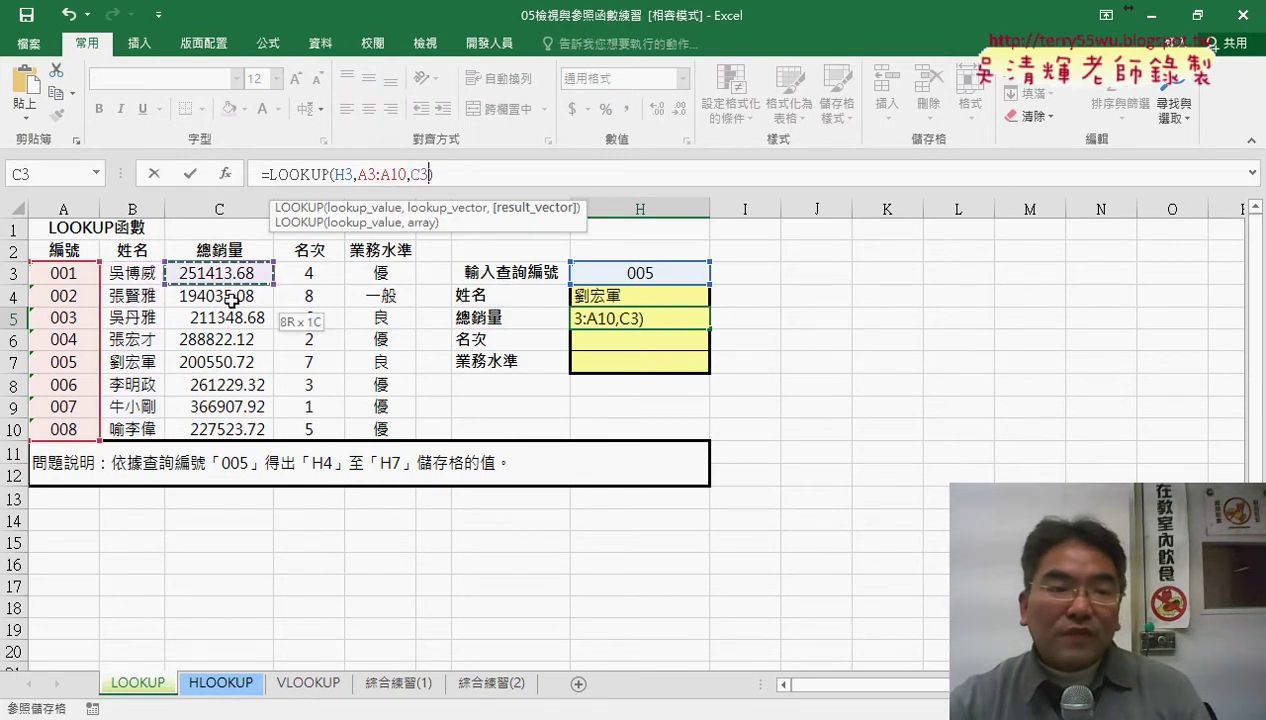
click(190, 173)
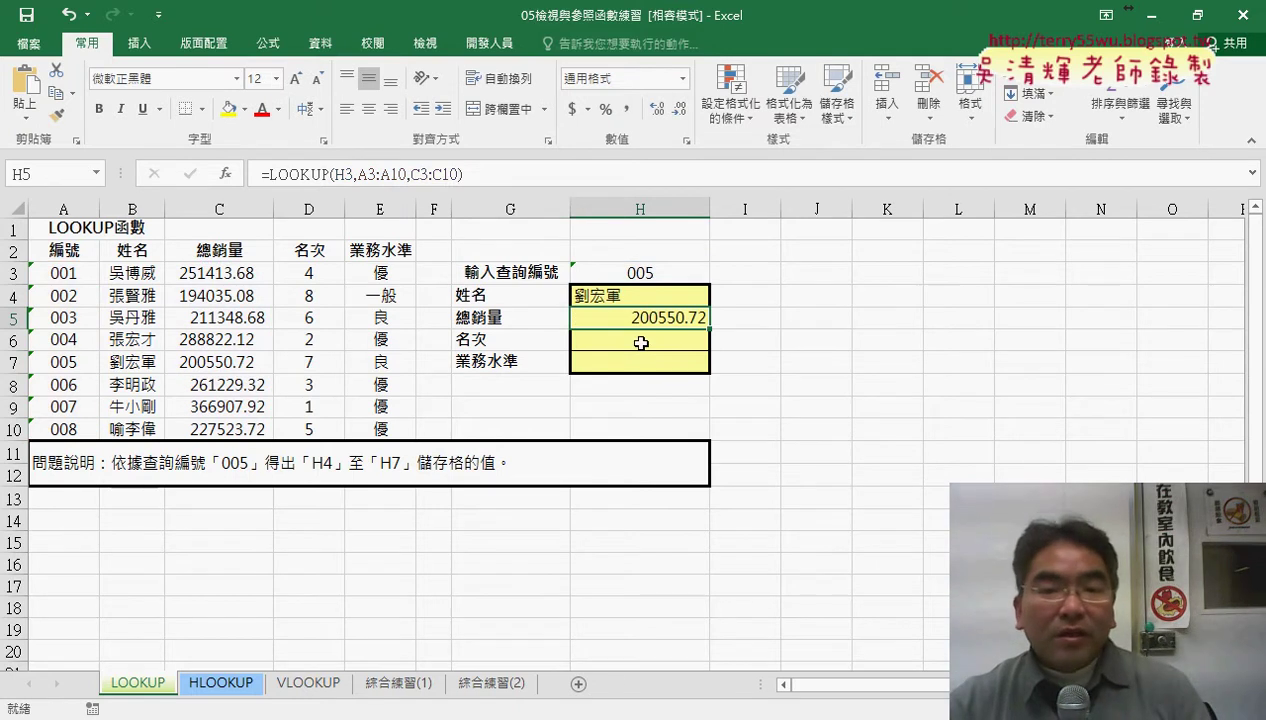
Paste the formula into H6 with result range D3:D10 to show rank 7
click(641, 343)
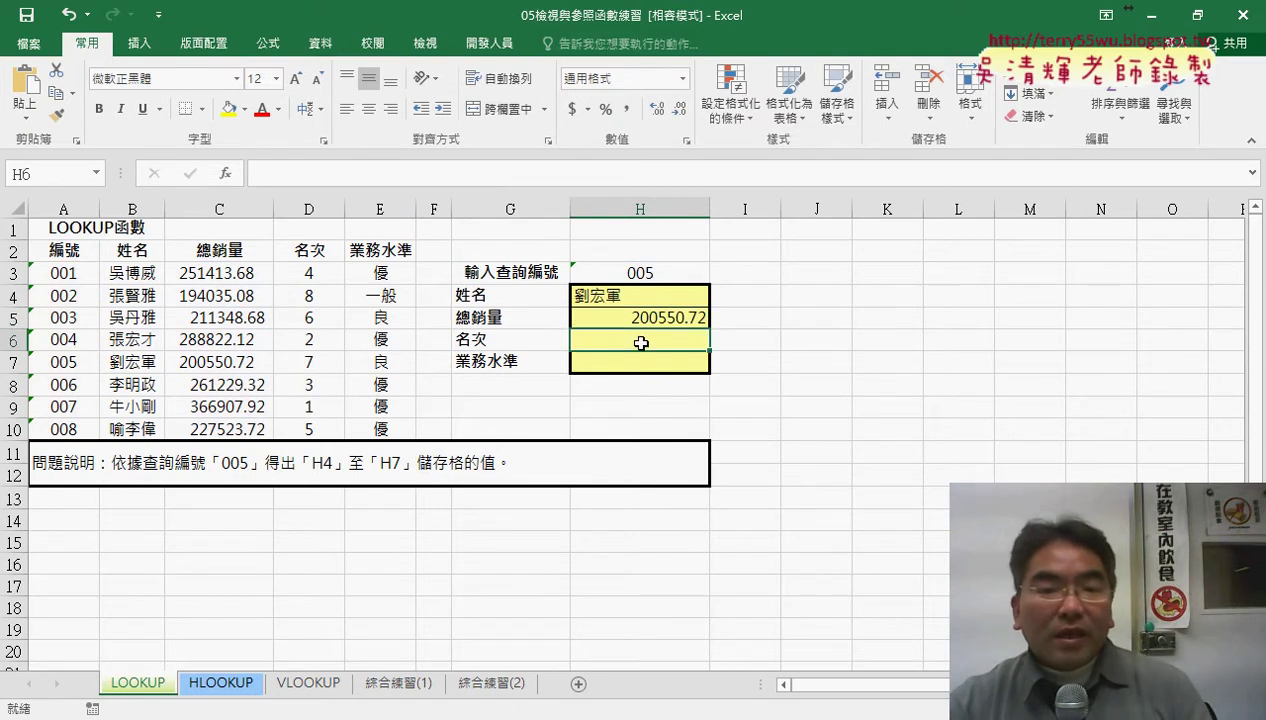
right_click(313, 180)
click(366, 294)
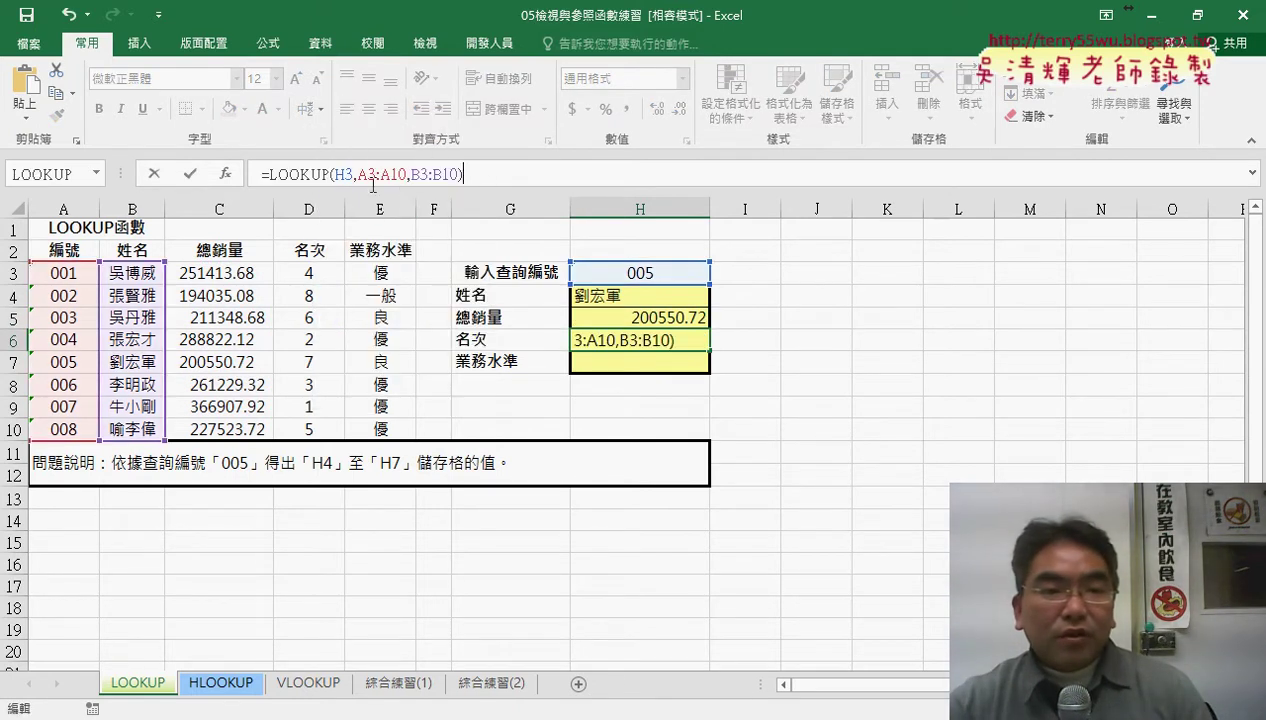
drag(411, 176, 444, 176)
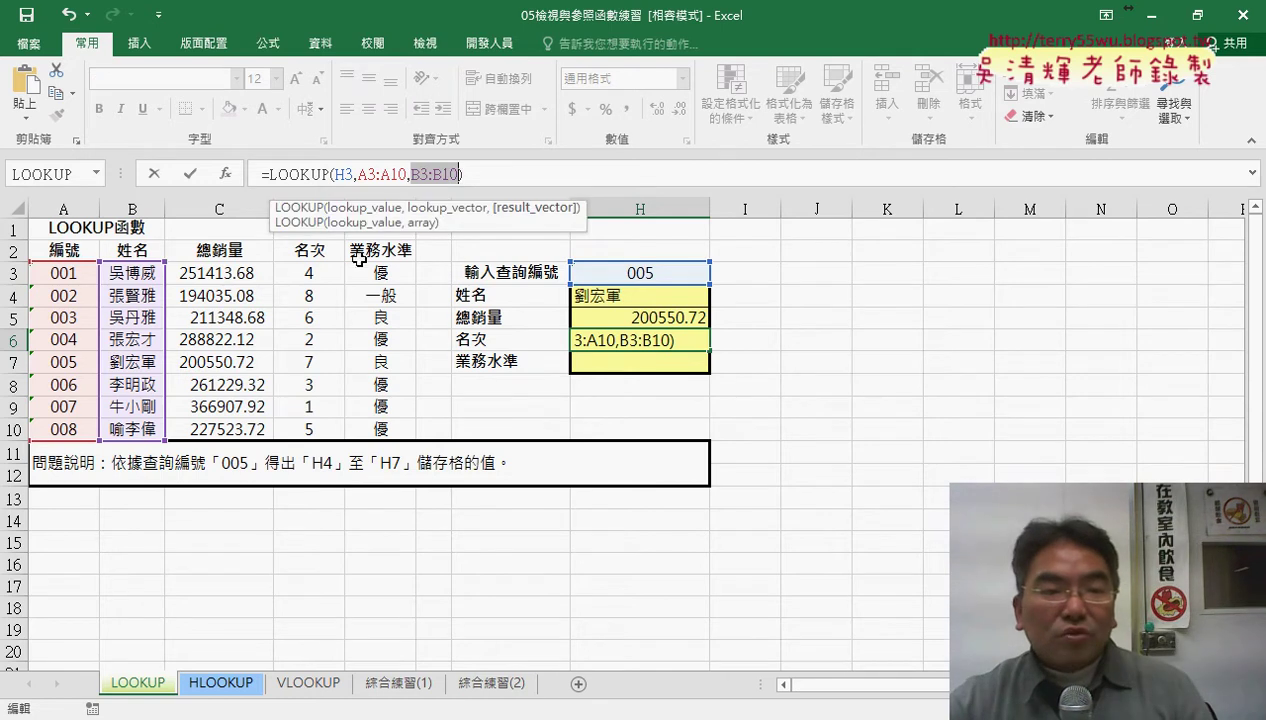
drag(310, 272, 312, 428)
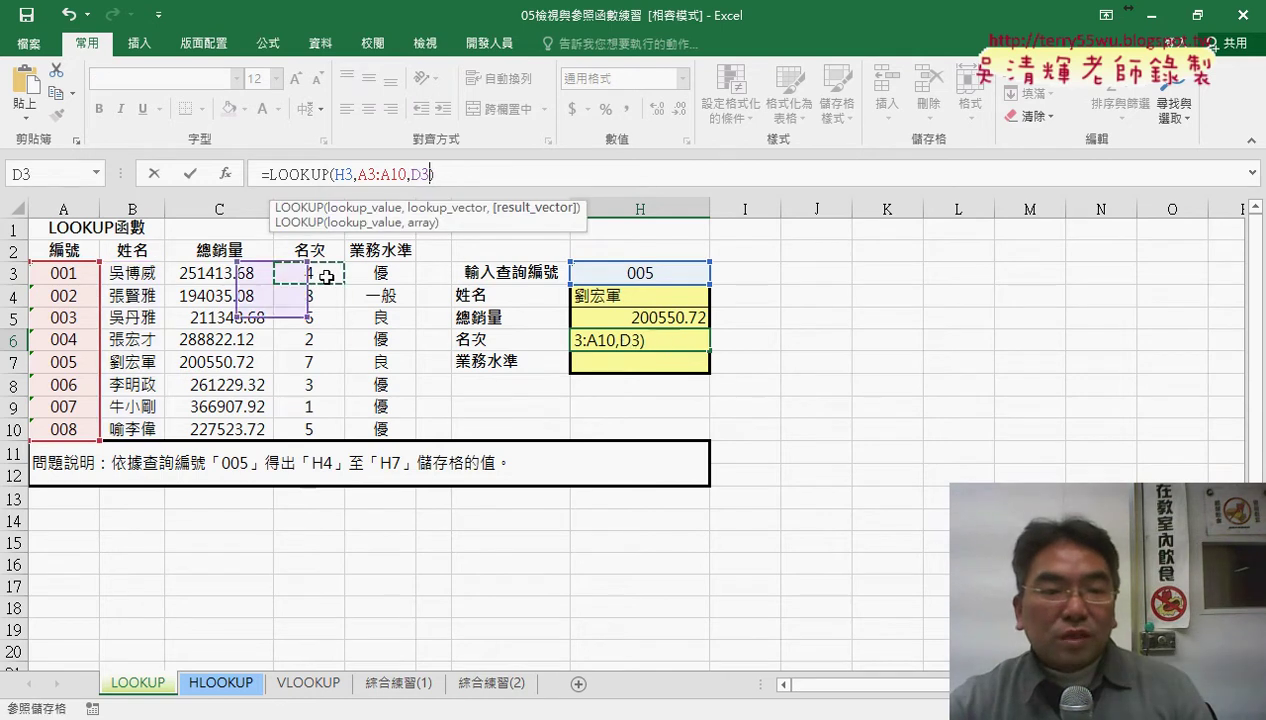
click(189, 173)
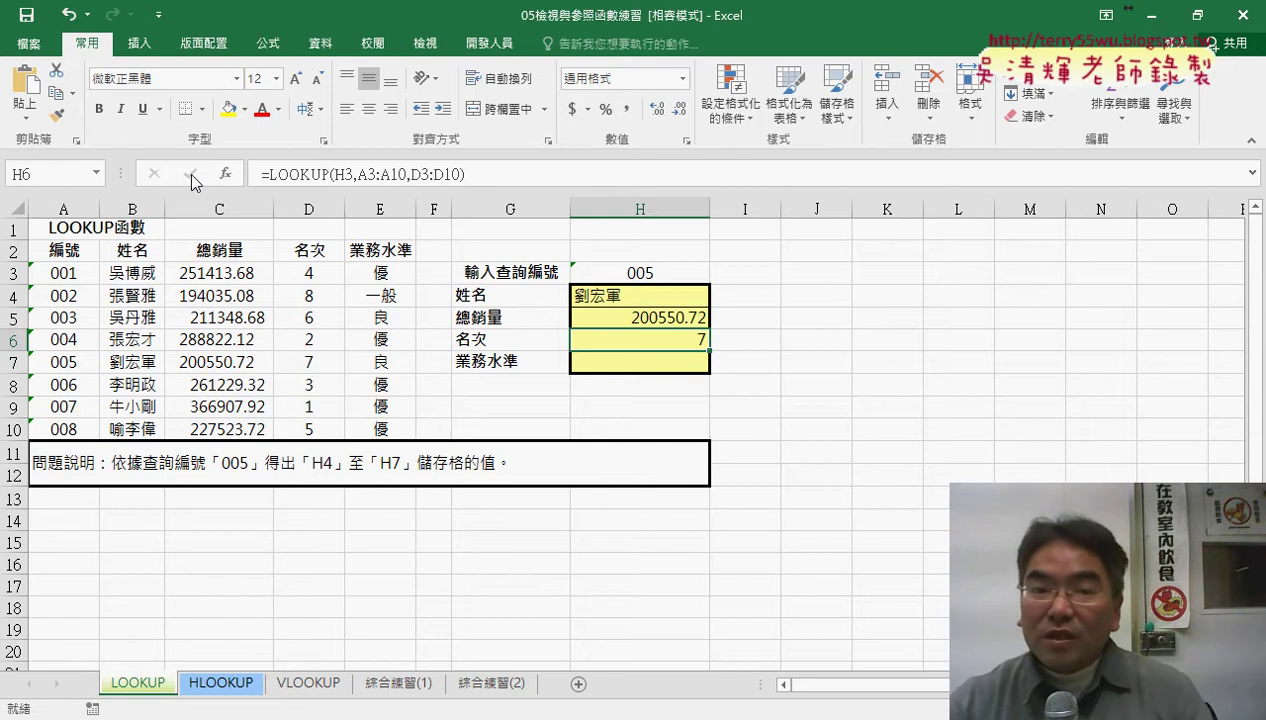
click(653, 297)
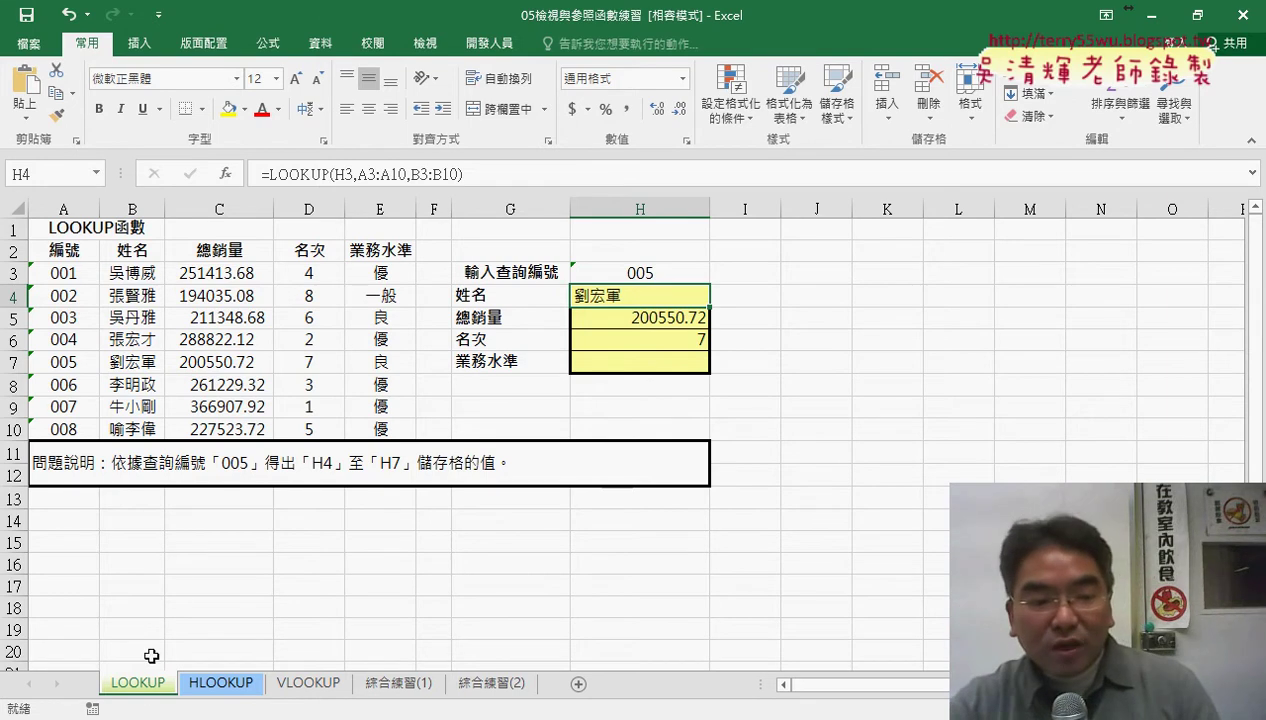
Duplicate the LOOKUP sheet as LOOKUP (2) and clear its results in H4:H7
drag(148, 690, 195, 681)
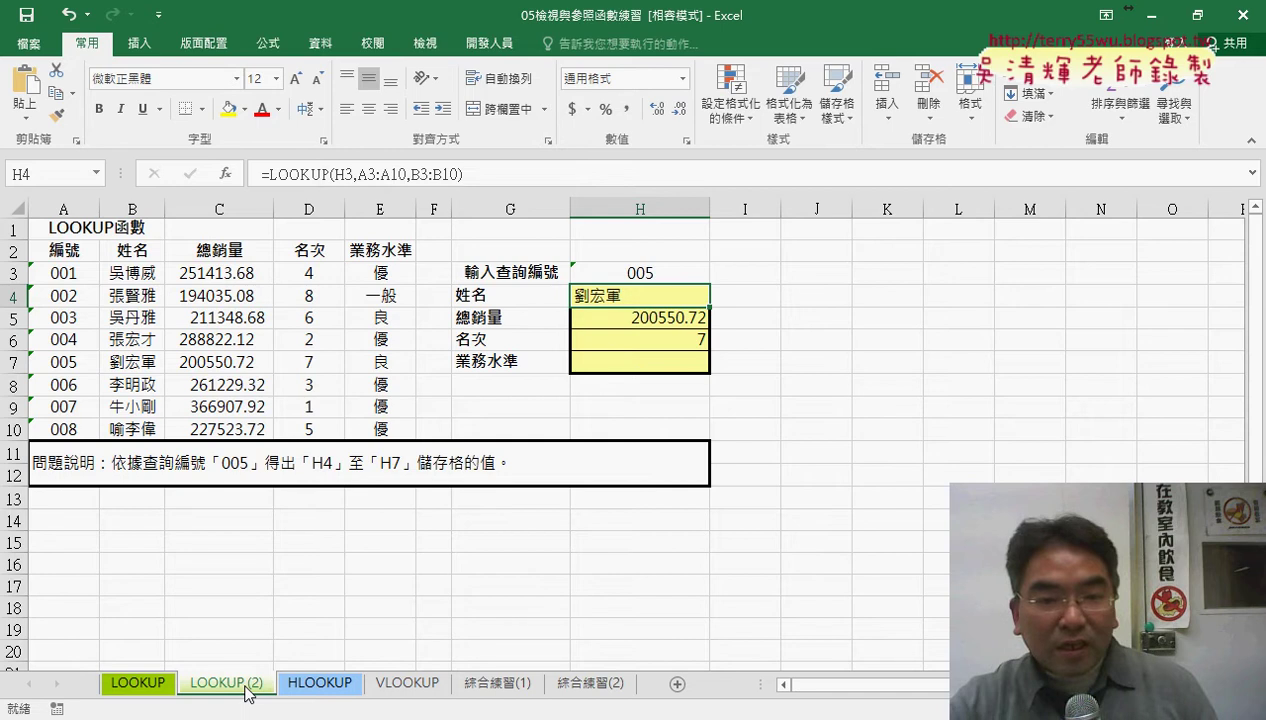
drag(694, 297, 660, 369)
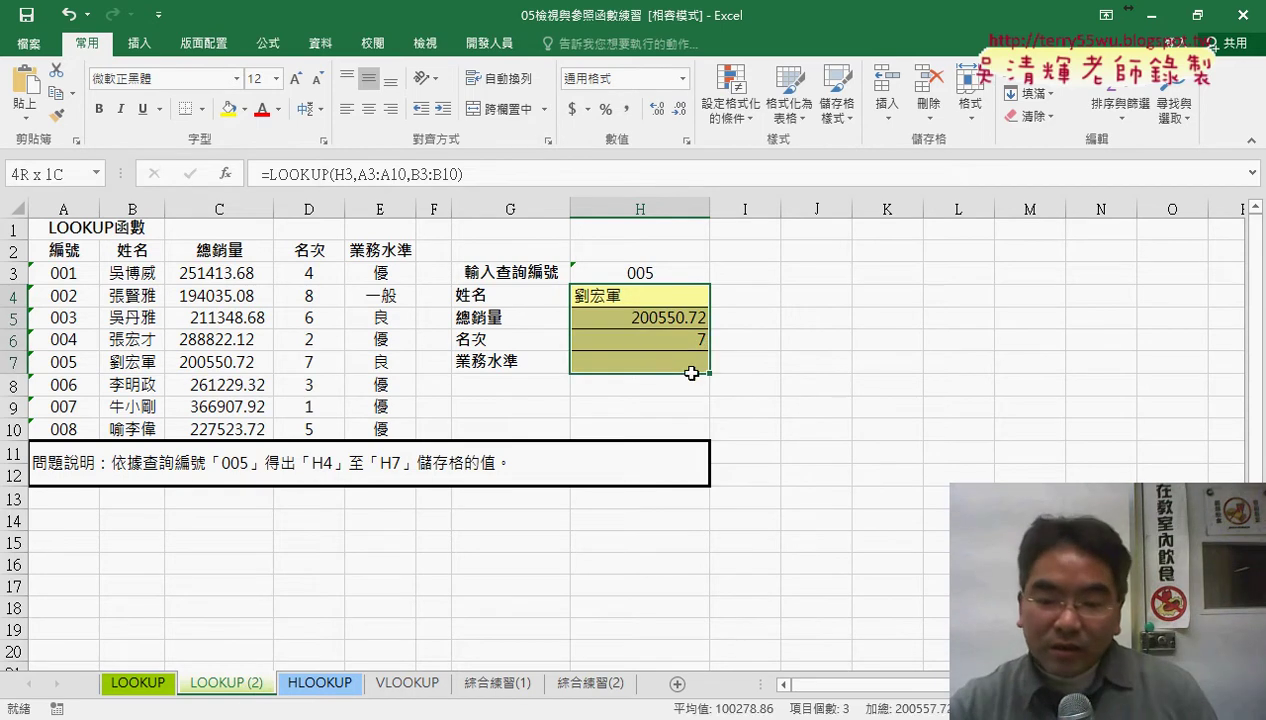
key(Delete)
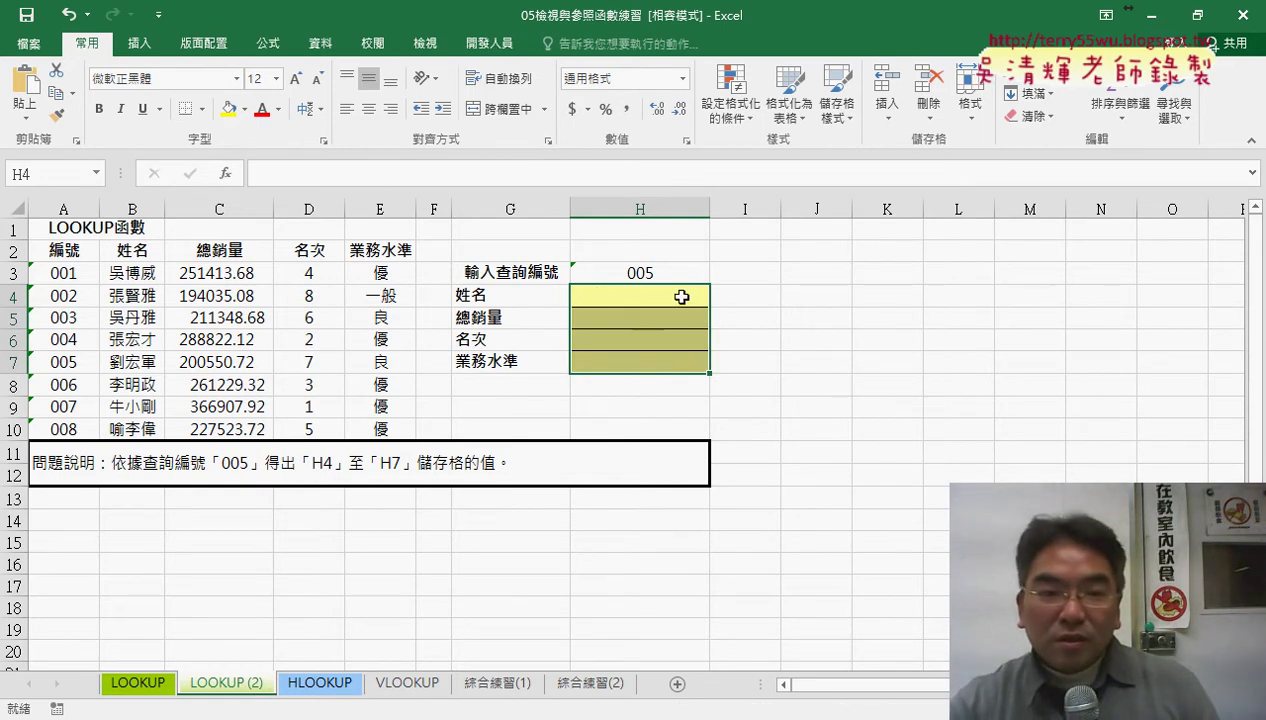
Start a VLOOKUP in H4 with H3 as the lookup value
click(226, 173)
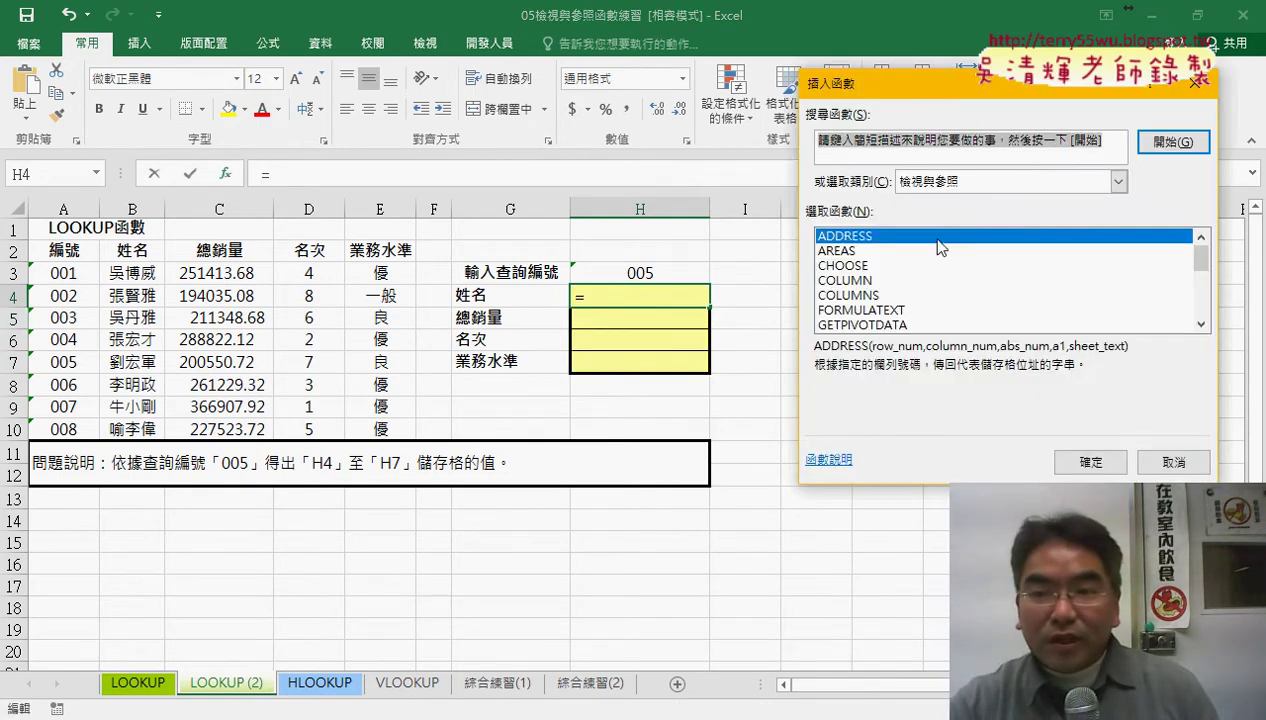
drag(1199, 262, 1199, 305)
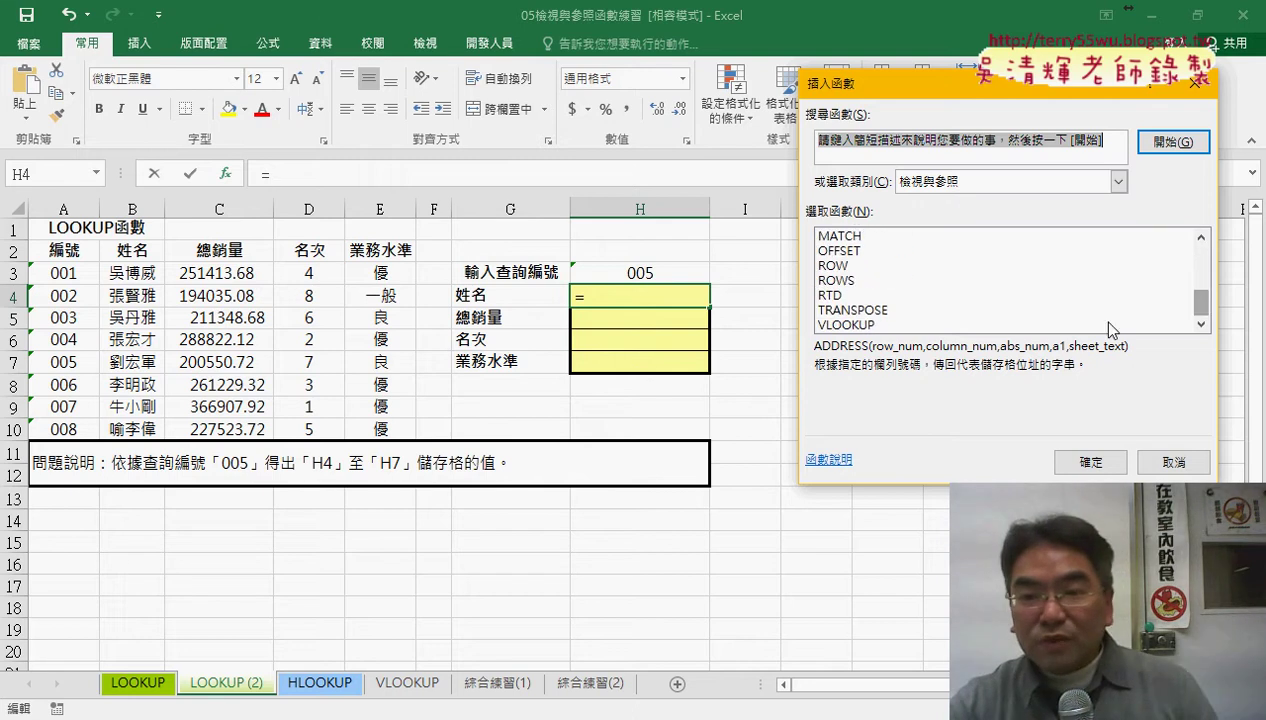
double_click(867, 325)
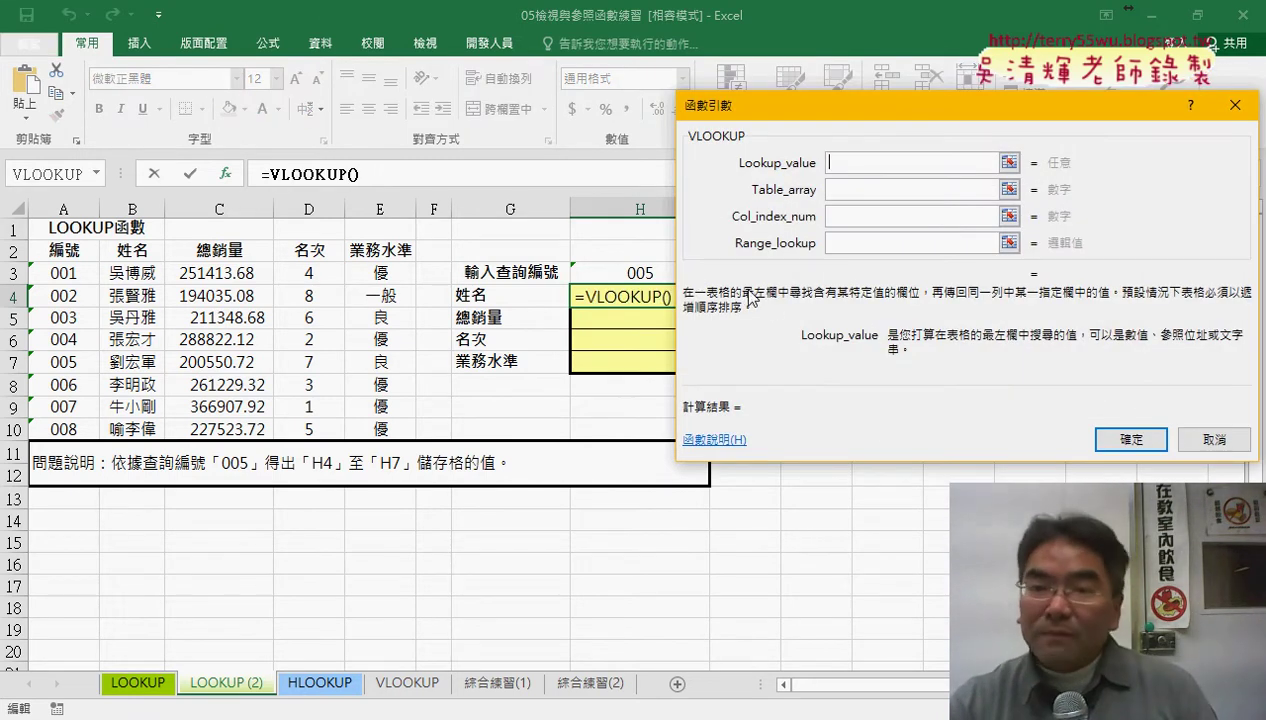
drag(853, 128, 926, 139)
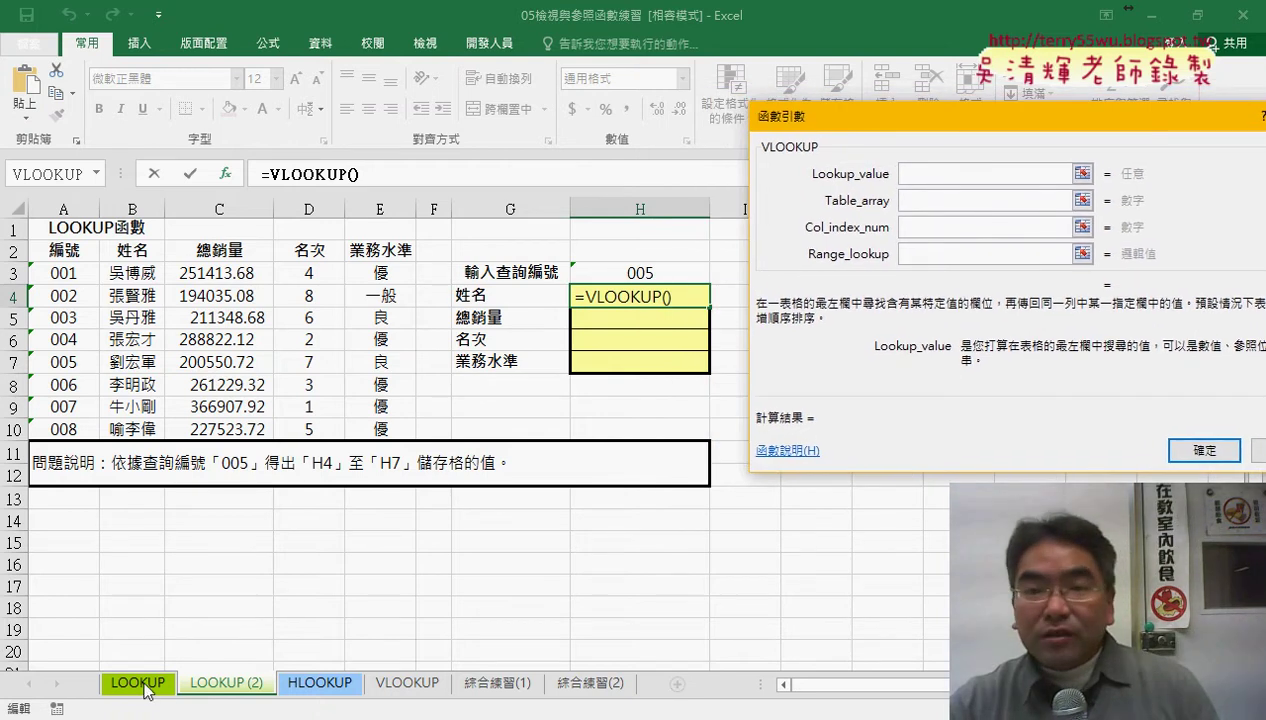
click(658, 272)
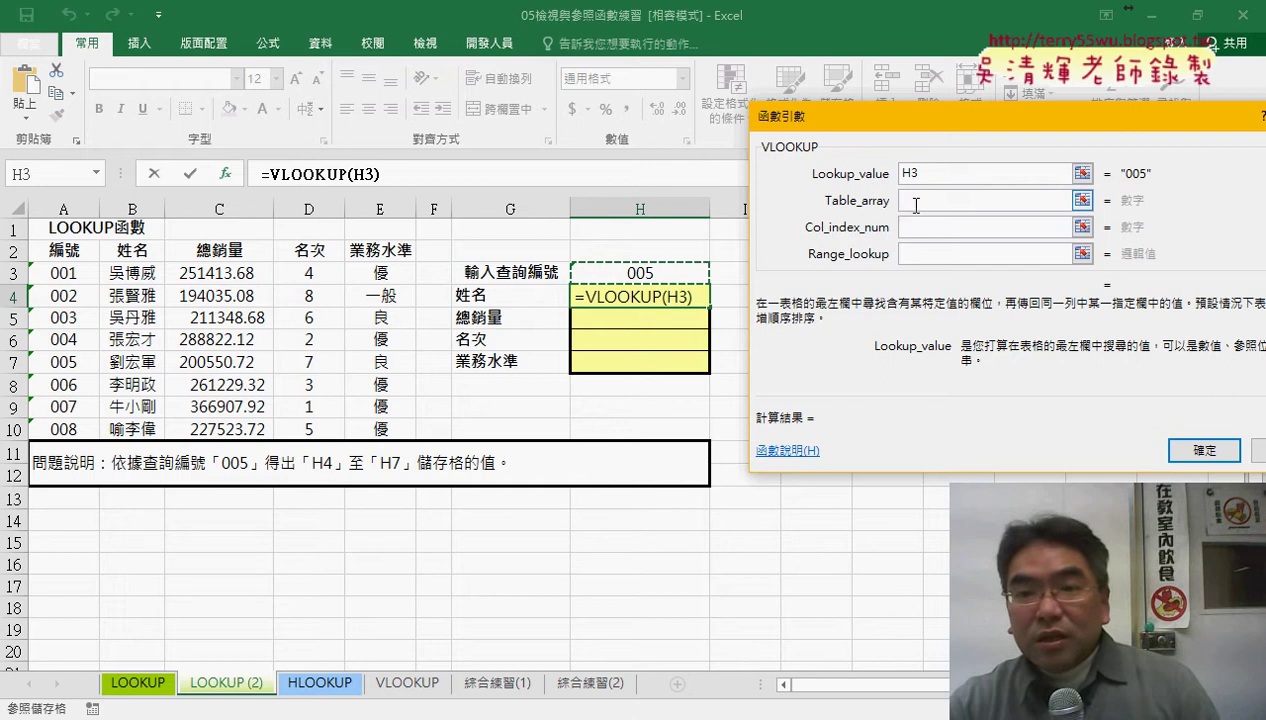
Set VLOOKUP's table array to A3:E10, excluding the header row
click(916, 203)
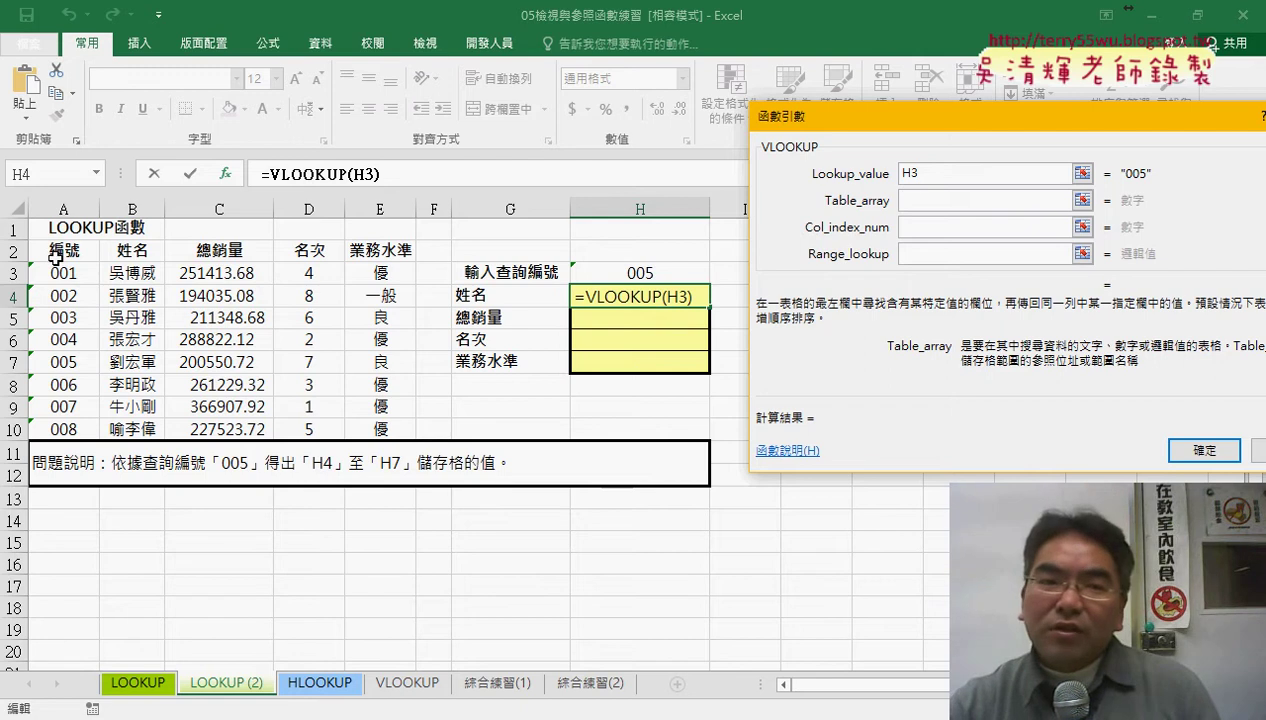
drag(57, 250, 400, 430)
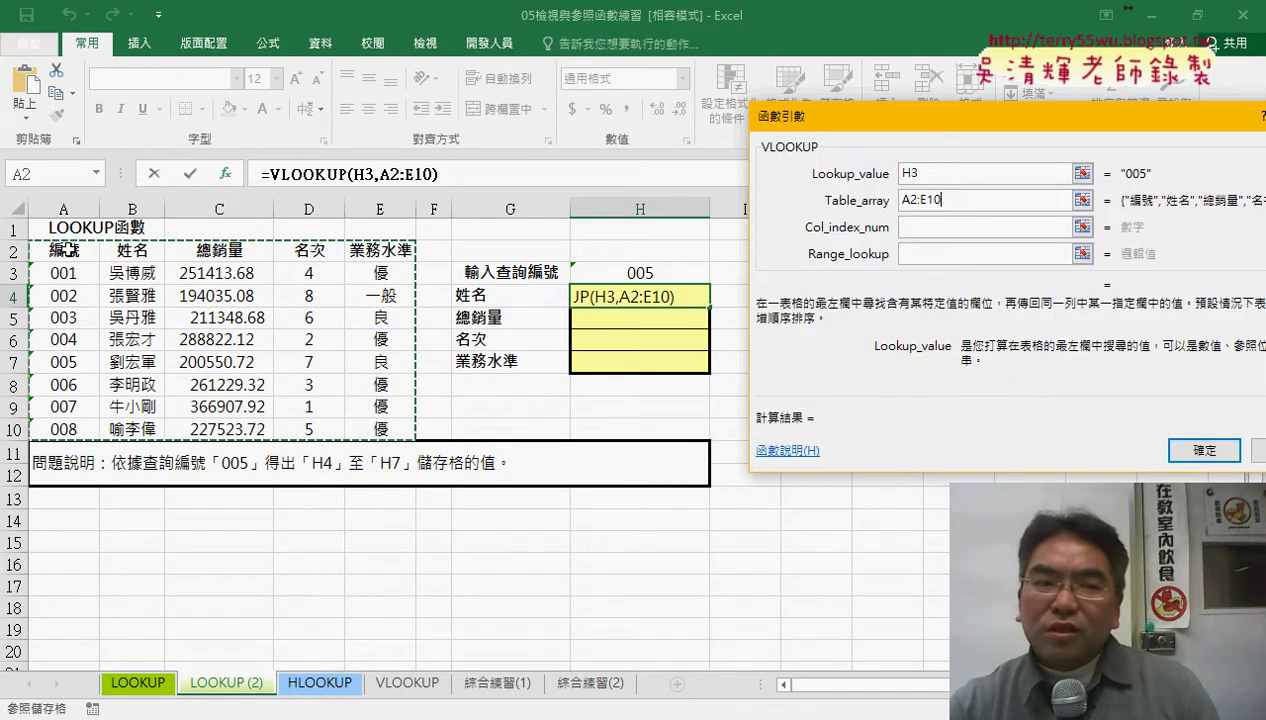
mouse_move(68, 274)
mouse_down()
mouse_move(369, 396)
mouse_move(378, 428)
mouse_up()
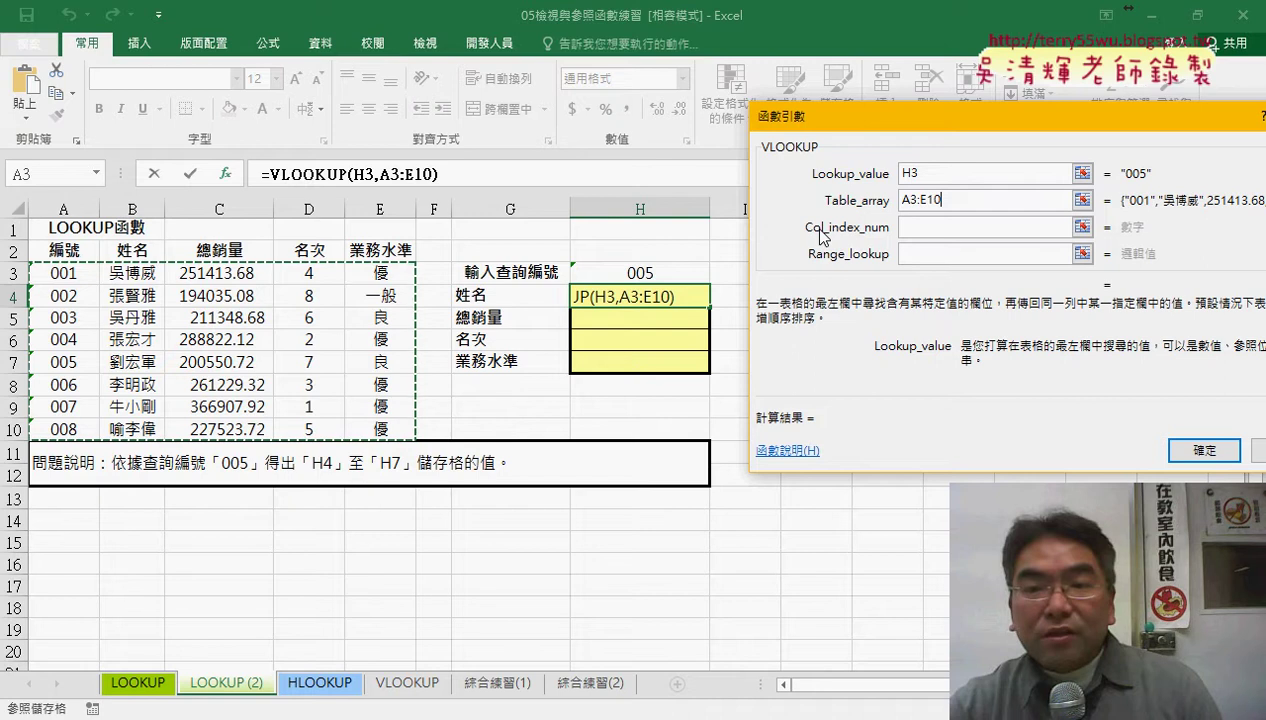
key(Tab)
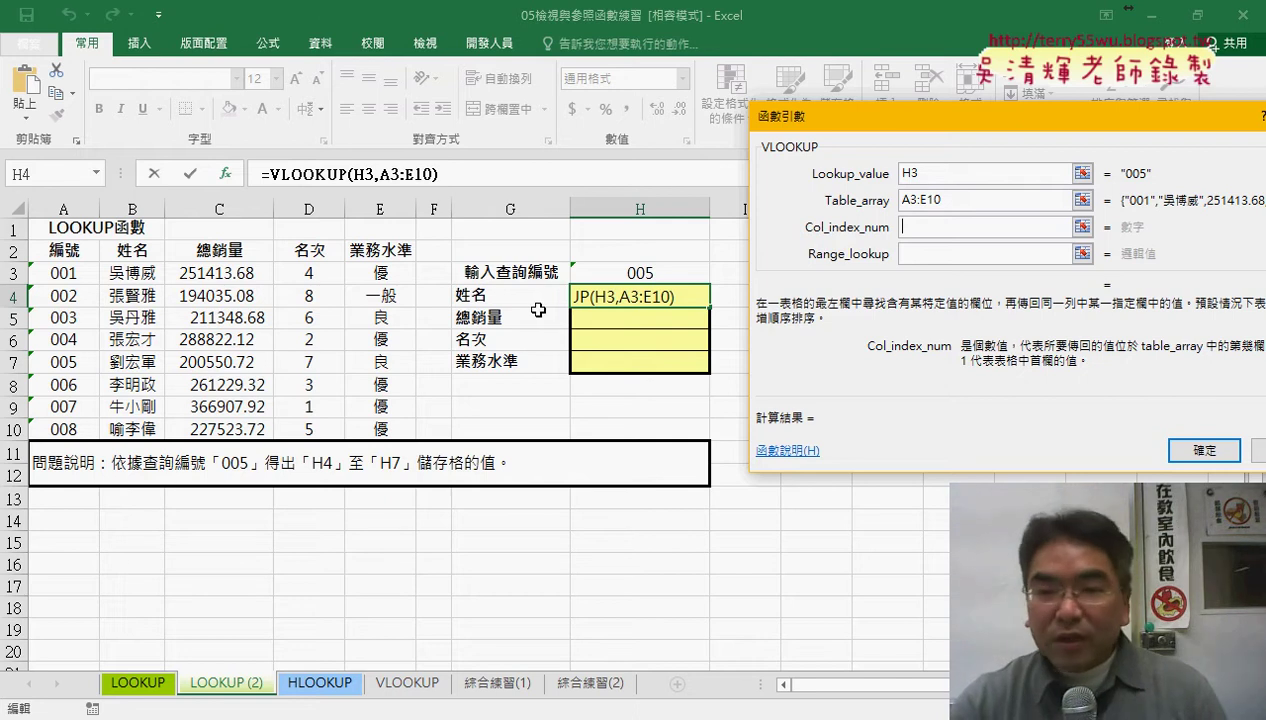
Enter column index 2 and range lookup 0, committing =VLOOKUP(H3,A3:E10,2,0) in H4
text(2)
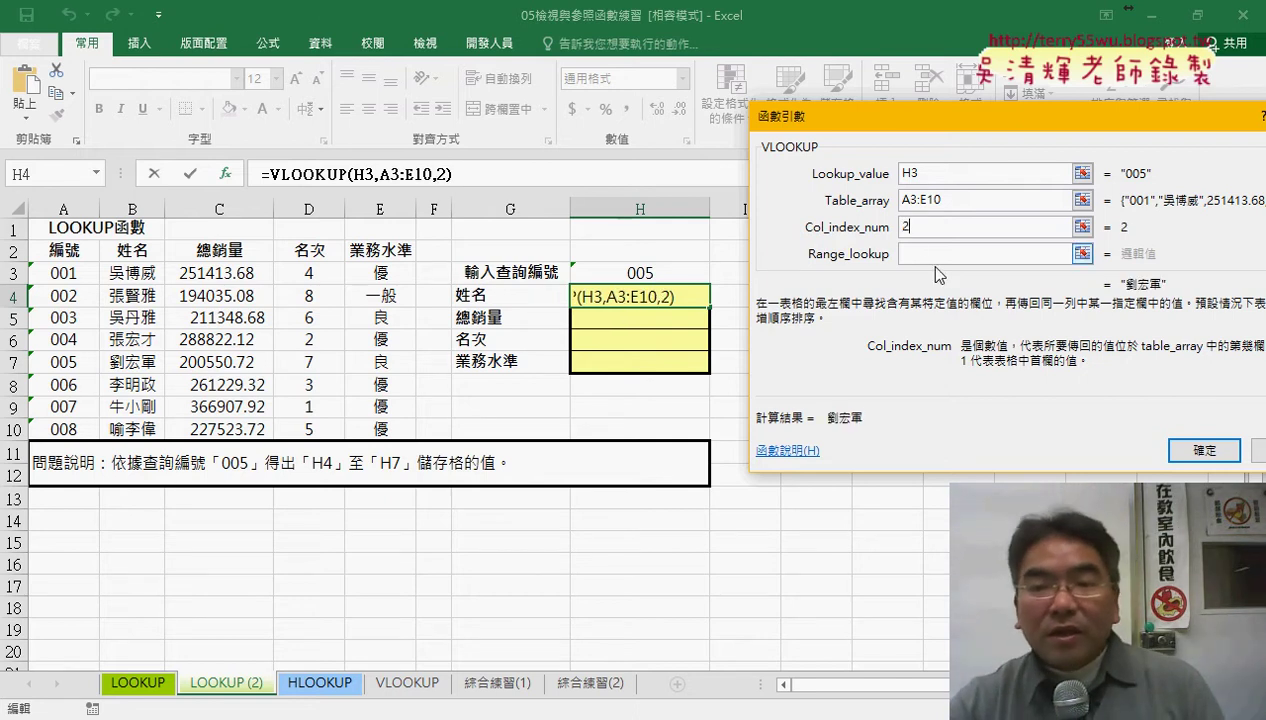
click(921, 254)
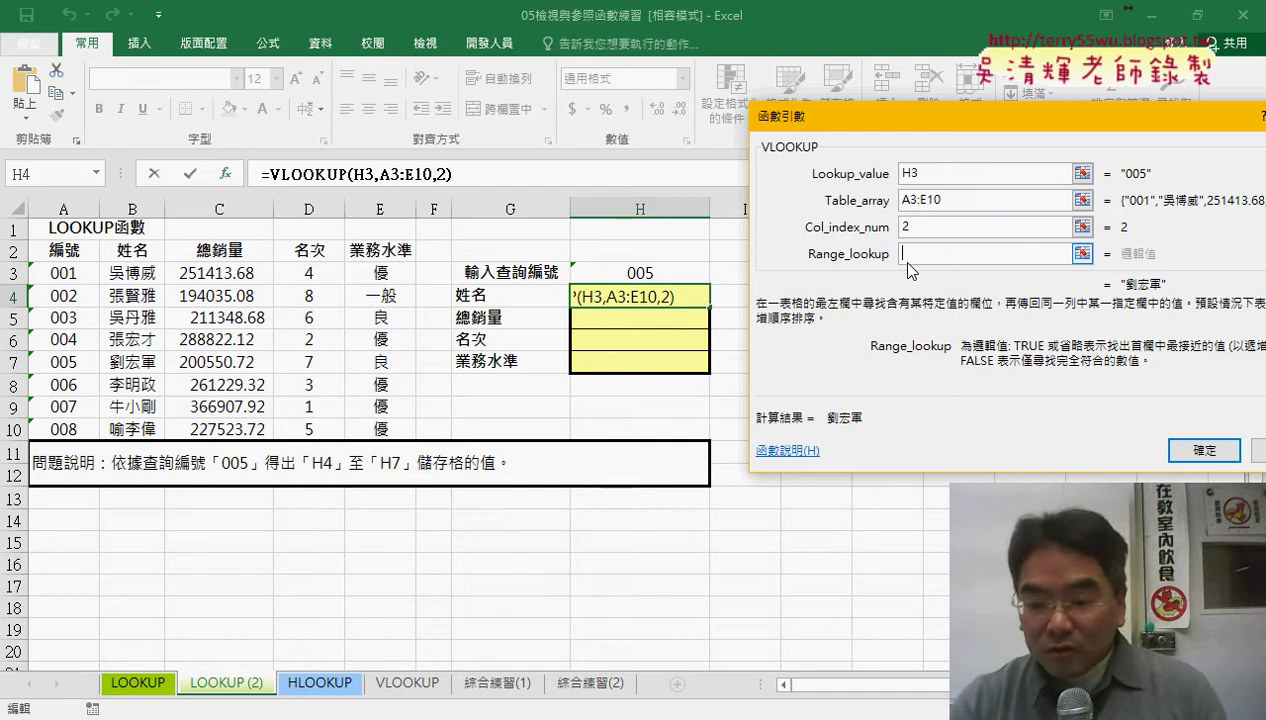
text(0)
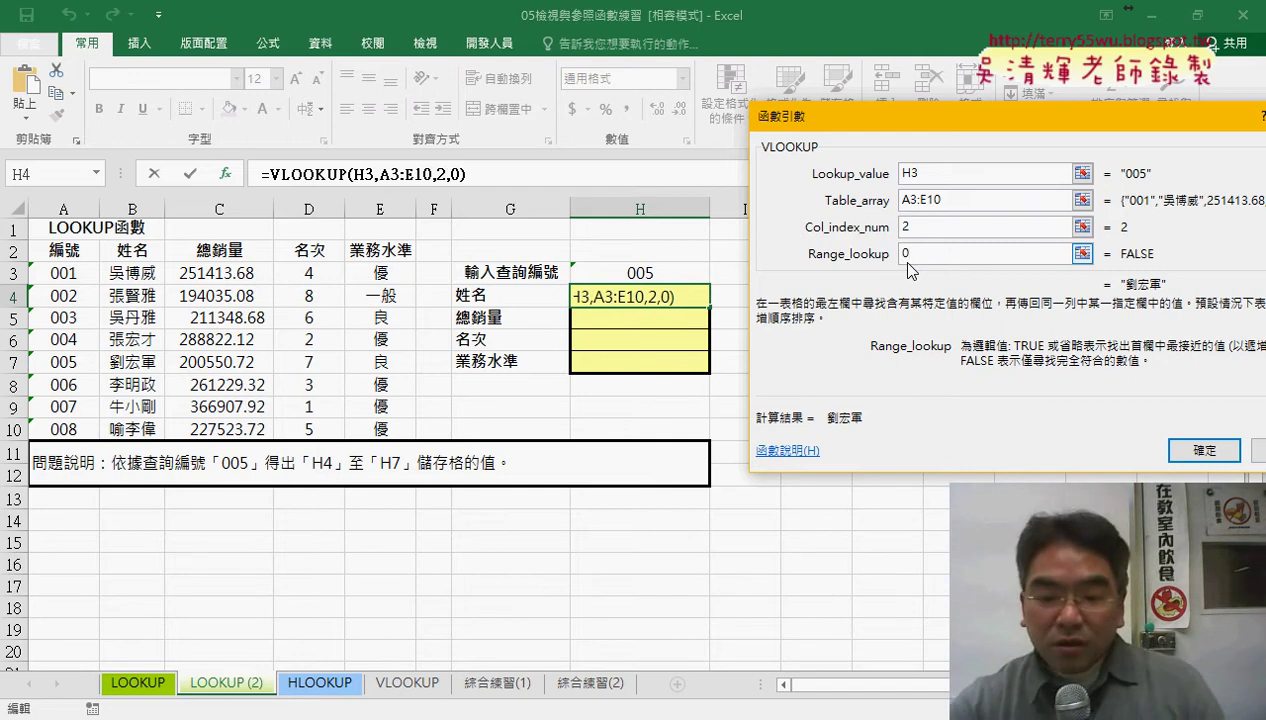
key(BackSpace)
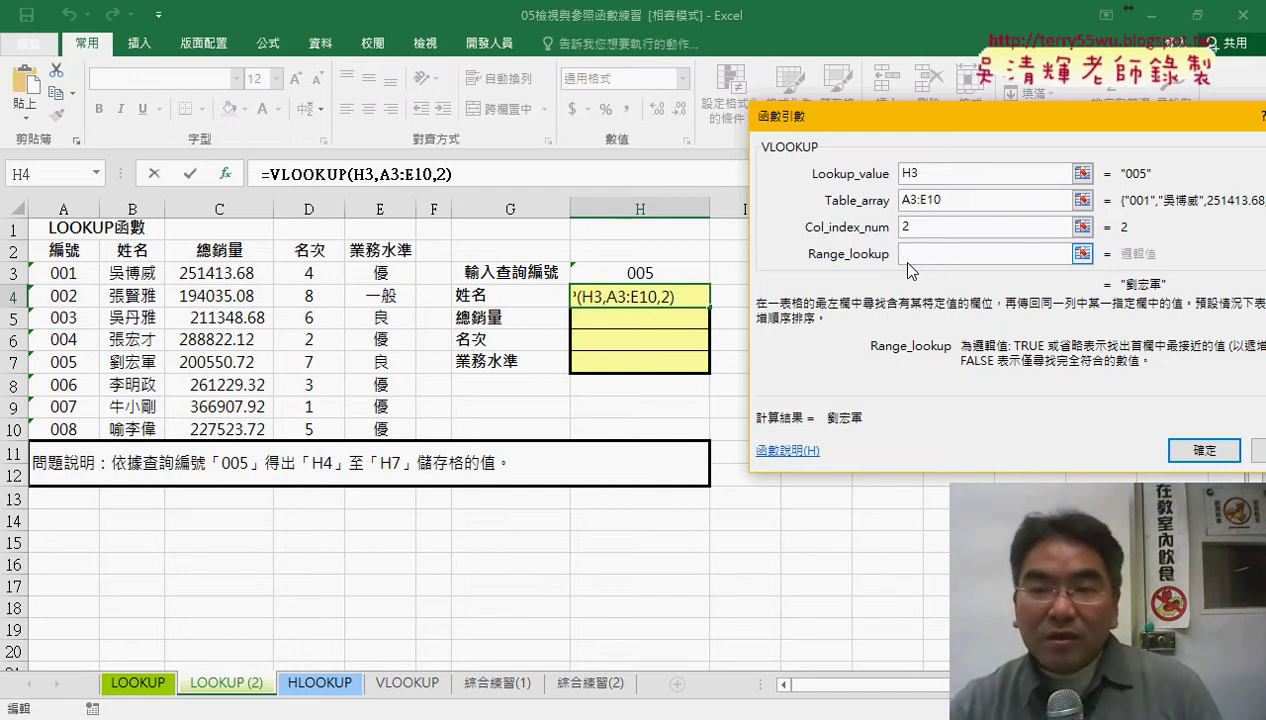
text(1)
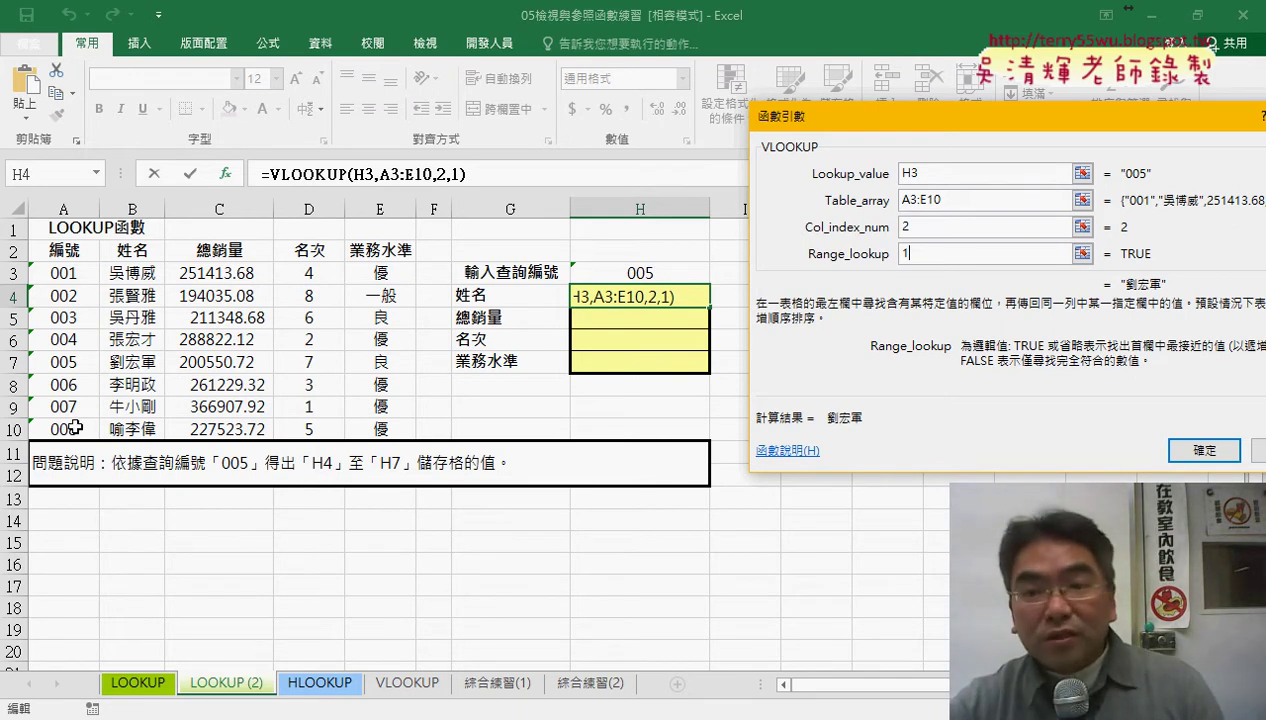
double_click(946, 258)
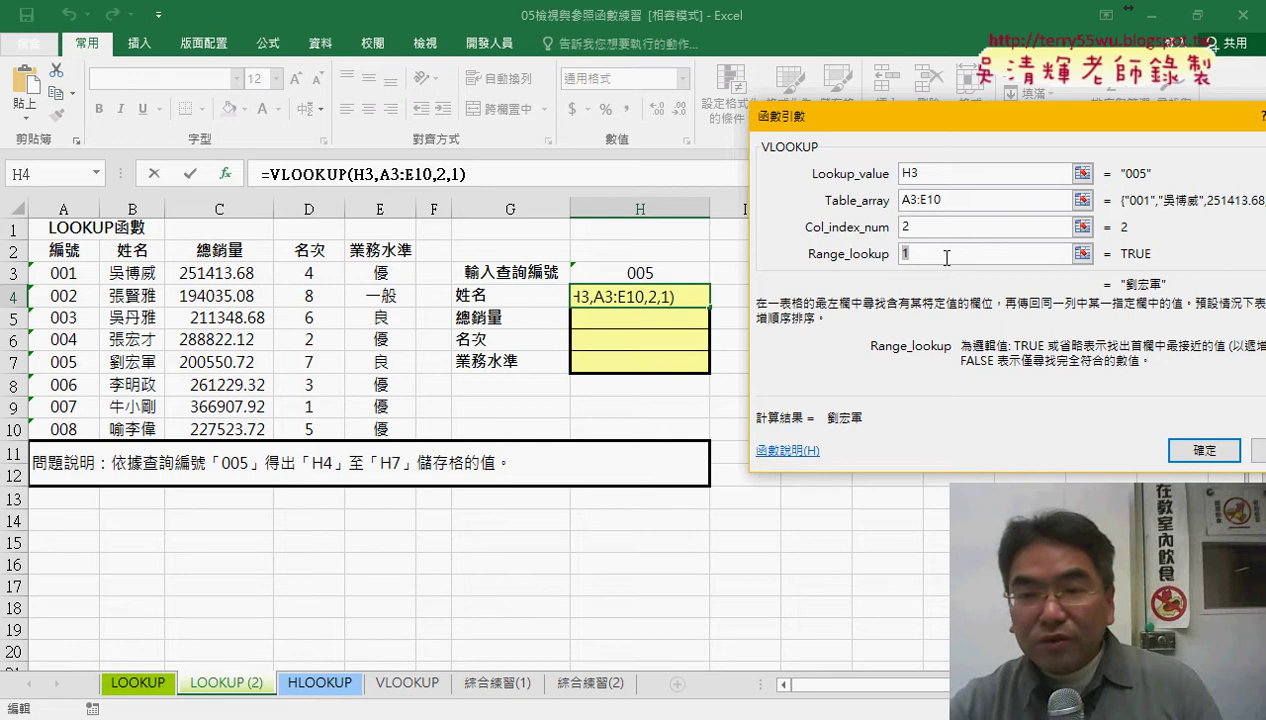
text(0)
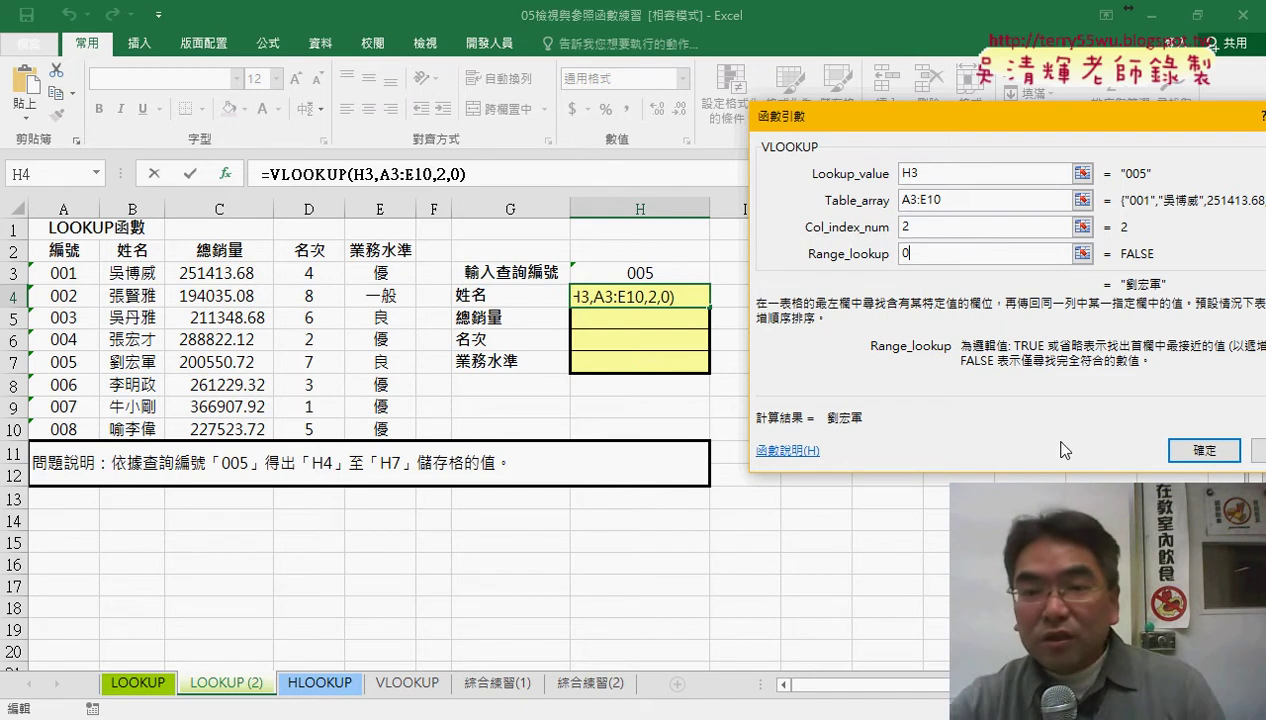
click(1210, 448)
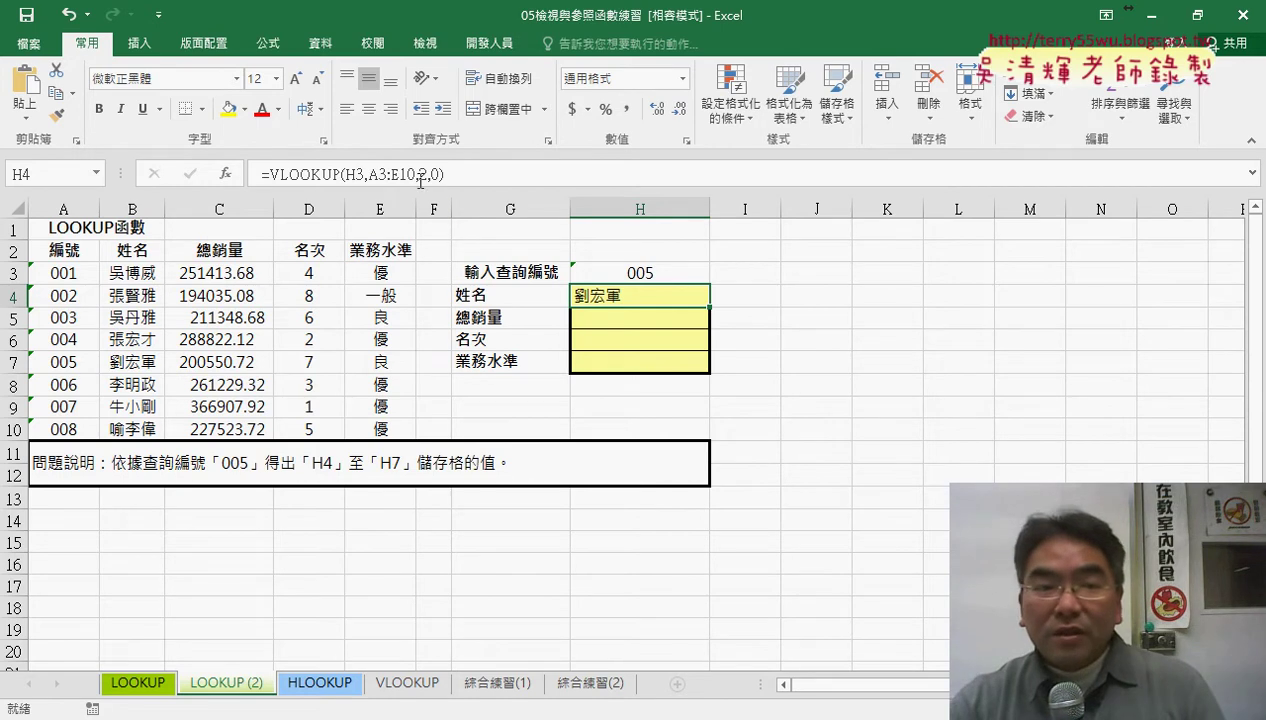
click(278, 173)
click(228, 174)
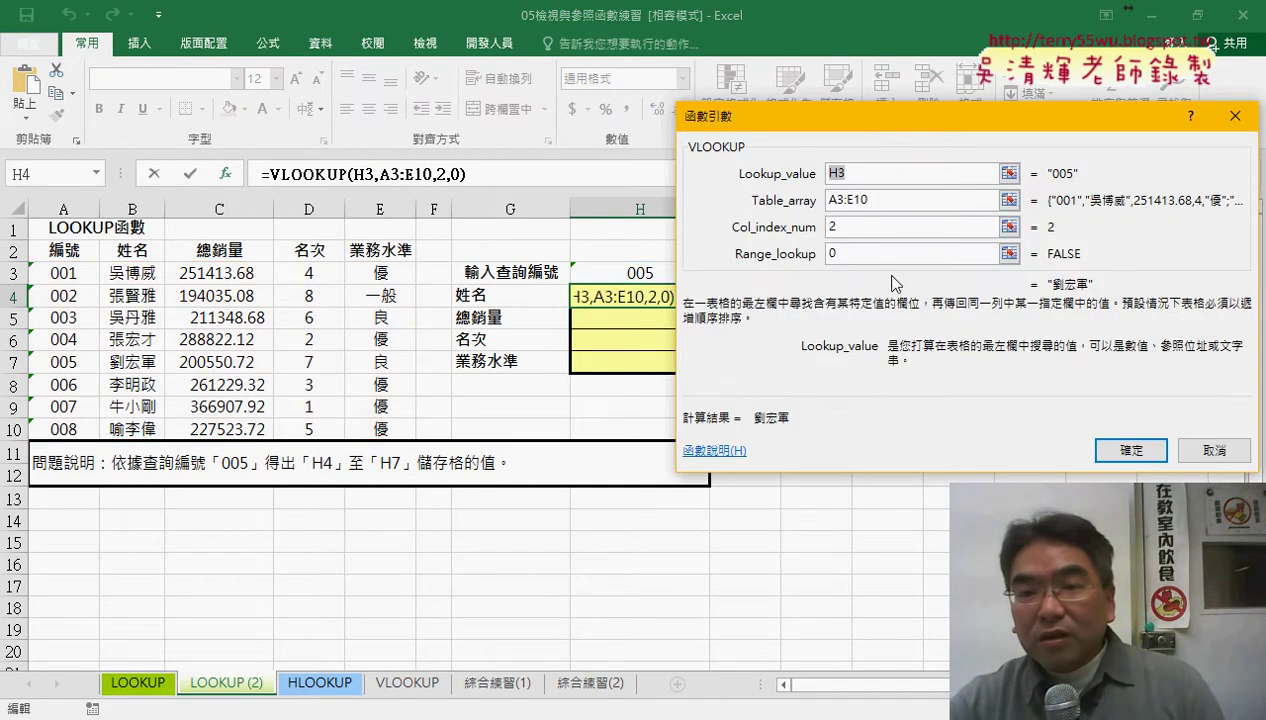
click(829, 228)
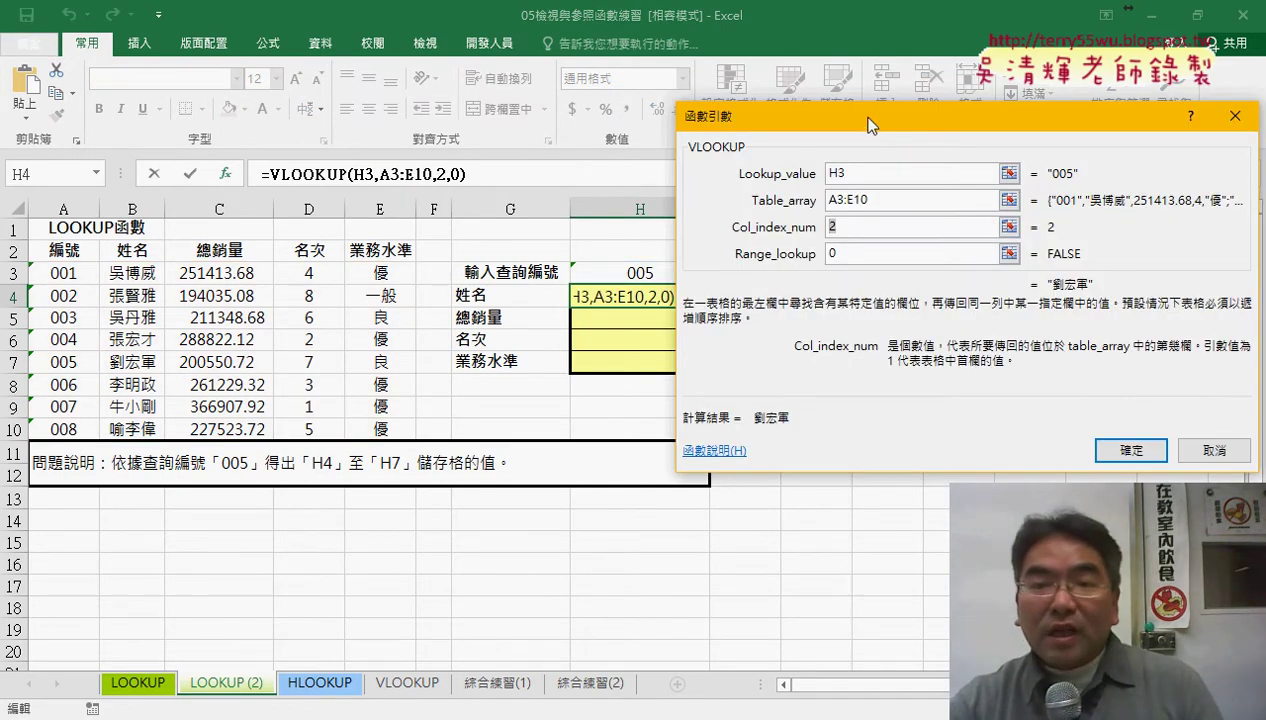
drag(868, 125, 947, 118)
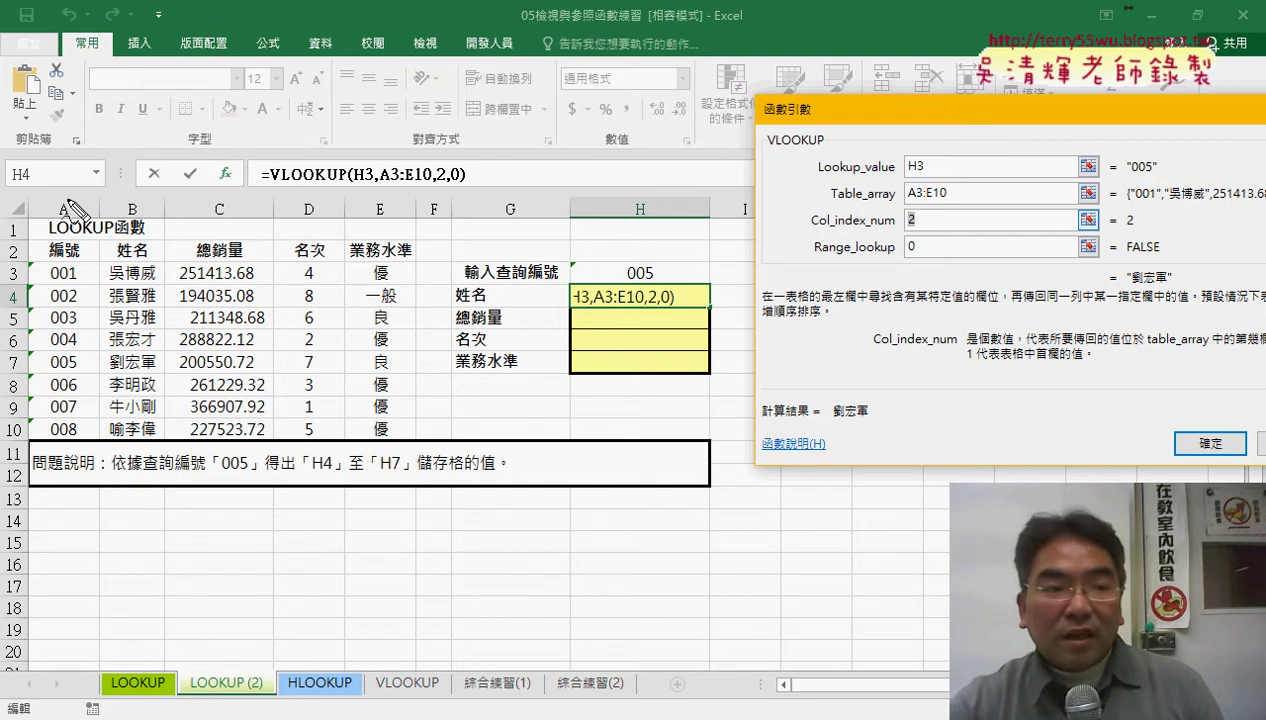
mouse_move(66, 200)
mouse_down()
mouse_move(64, 216)
mouse_move(141, 212)
mouse_up()
mouse_move(209, 187)
mouse_down()
mouse_move(228, 188)
mouse_move(222, 214)
mouse_up()
mouse_move(326, 180)
mouse_down()
mouse_move(340, 198)
mouse_move(324, 214)
mouse_up()
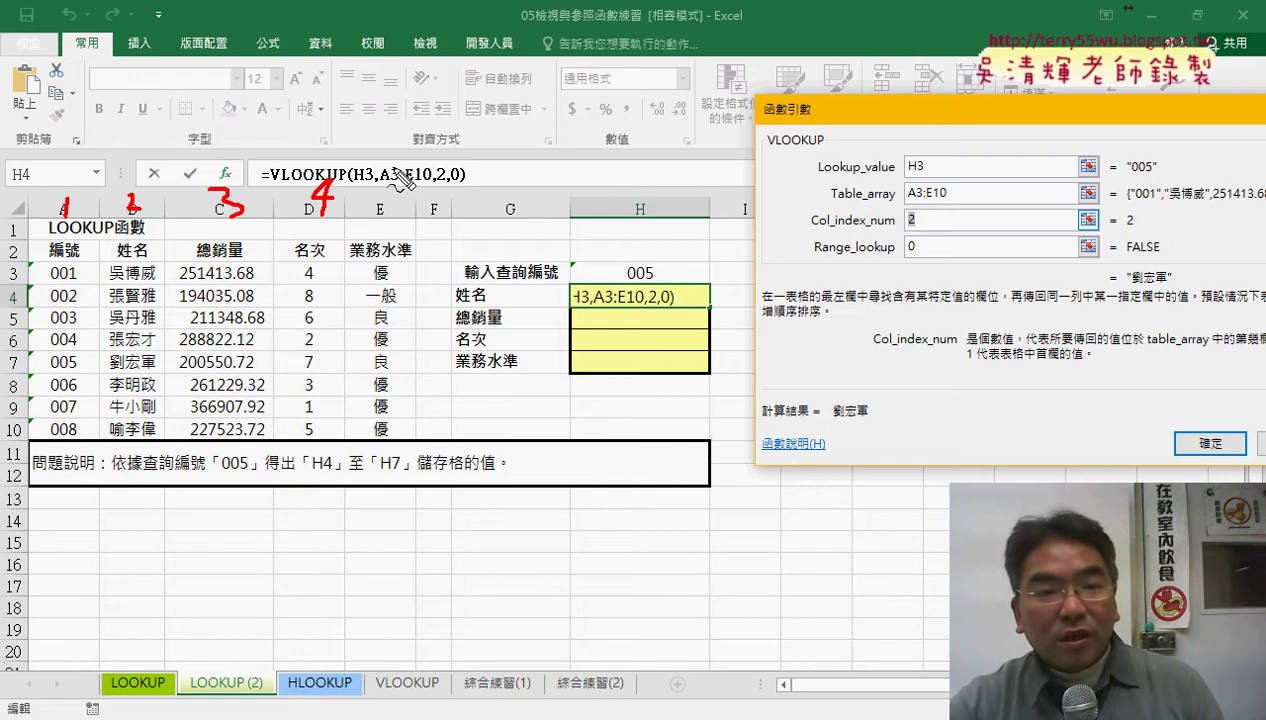
drag(400, 176, 354, 218)
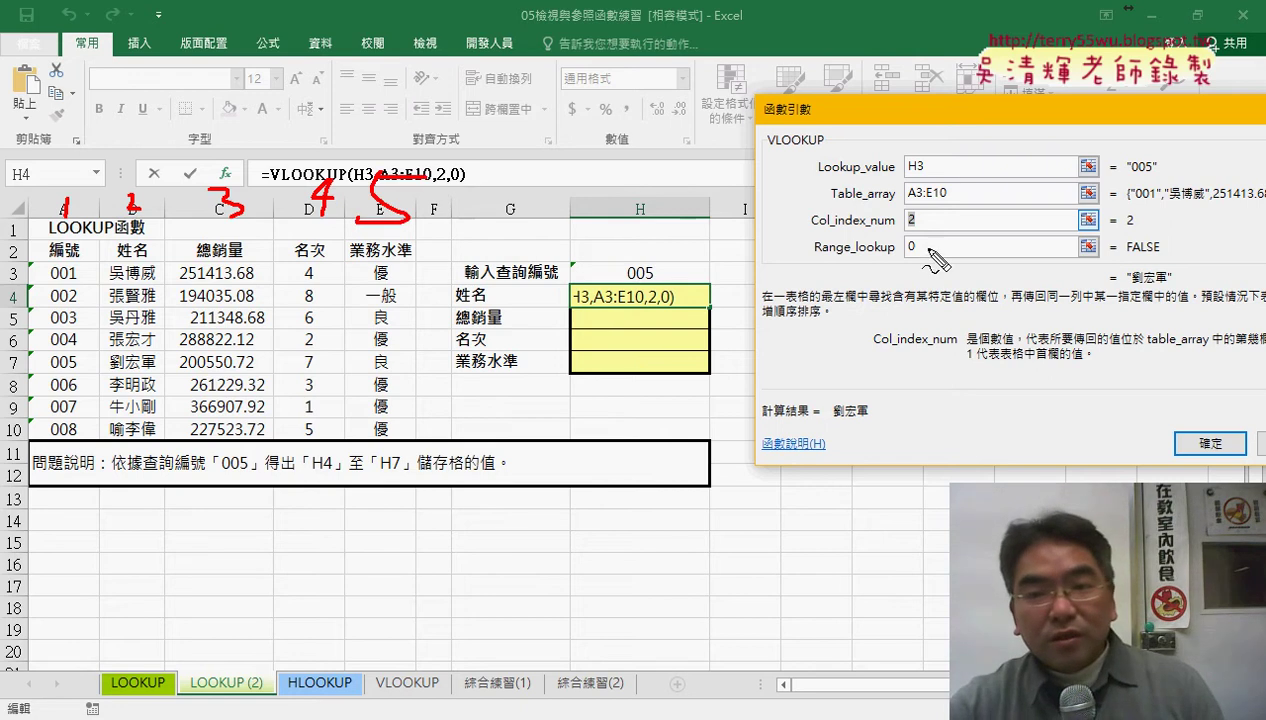
drag(909, 230, 932, 232)
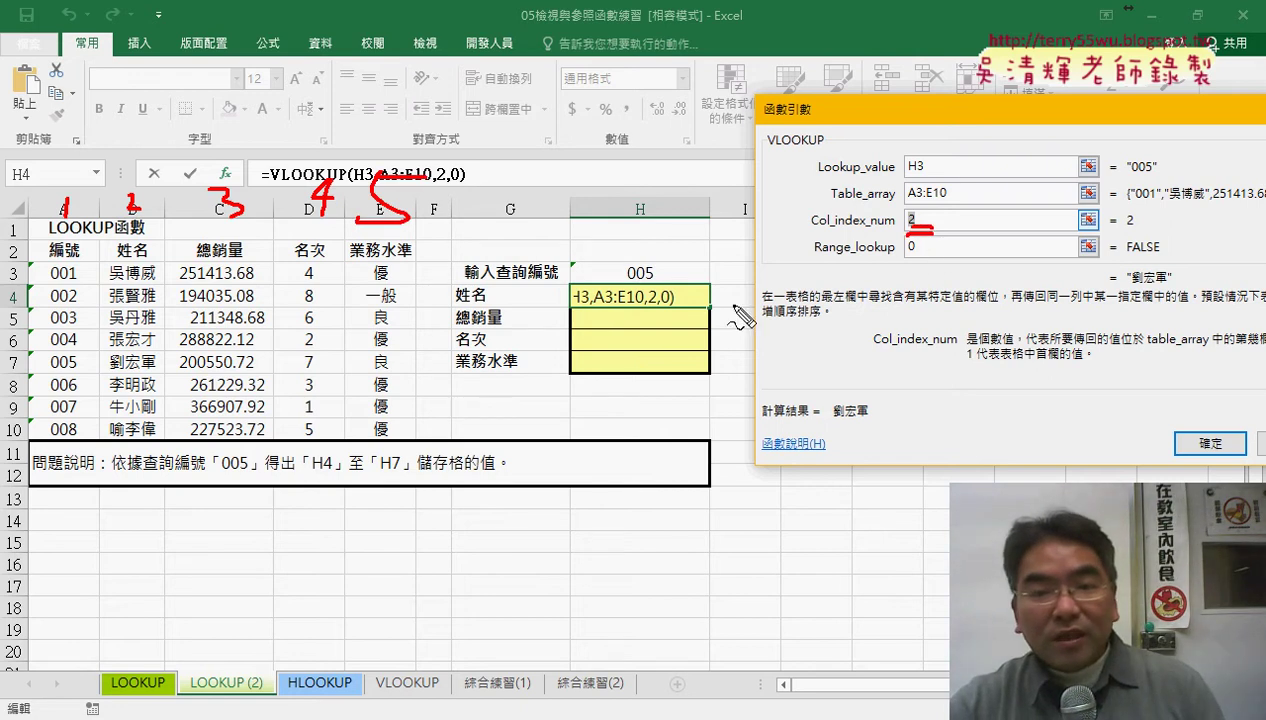
mouse_move(712, 298)
mouse_down()
mouse_move(704, 380)
mouse_move(732, 358)
mouse_up()
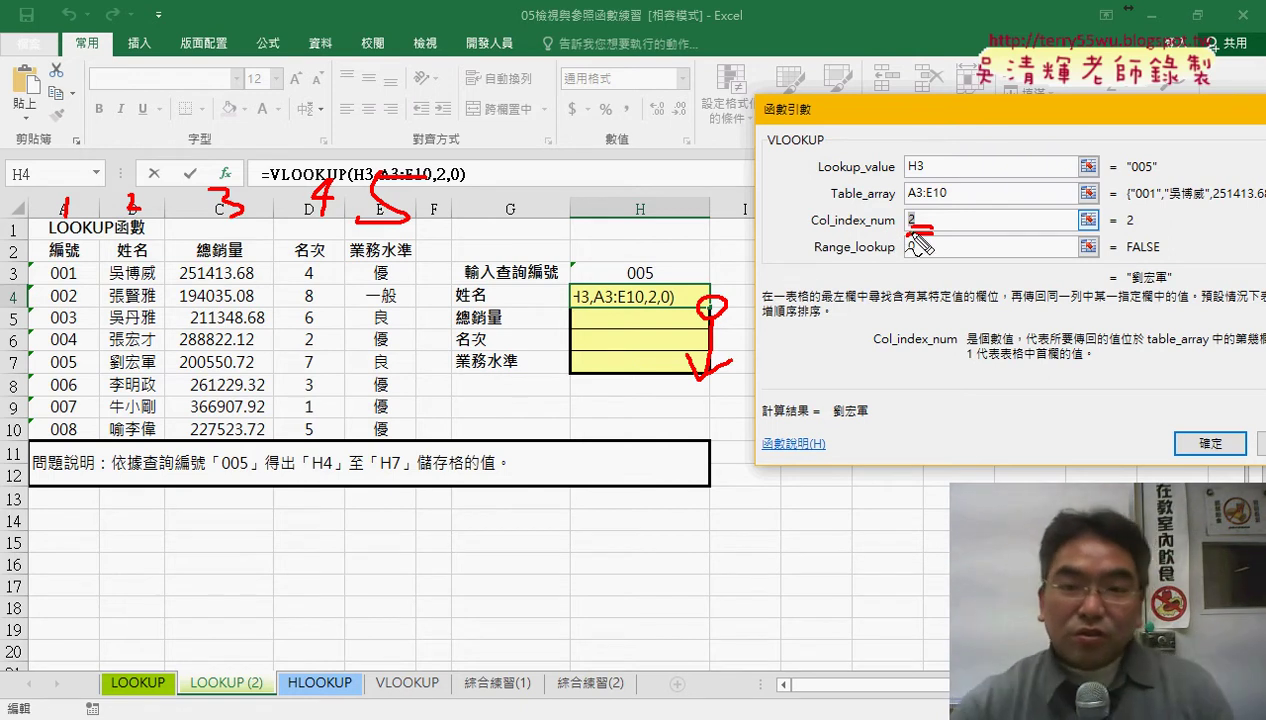
key(Escape)
click(1210, 443)
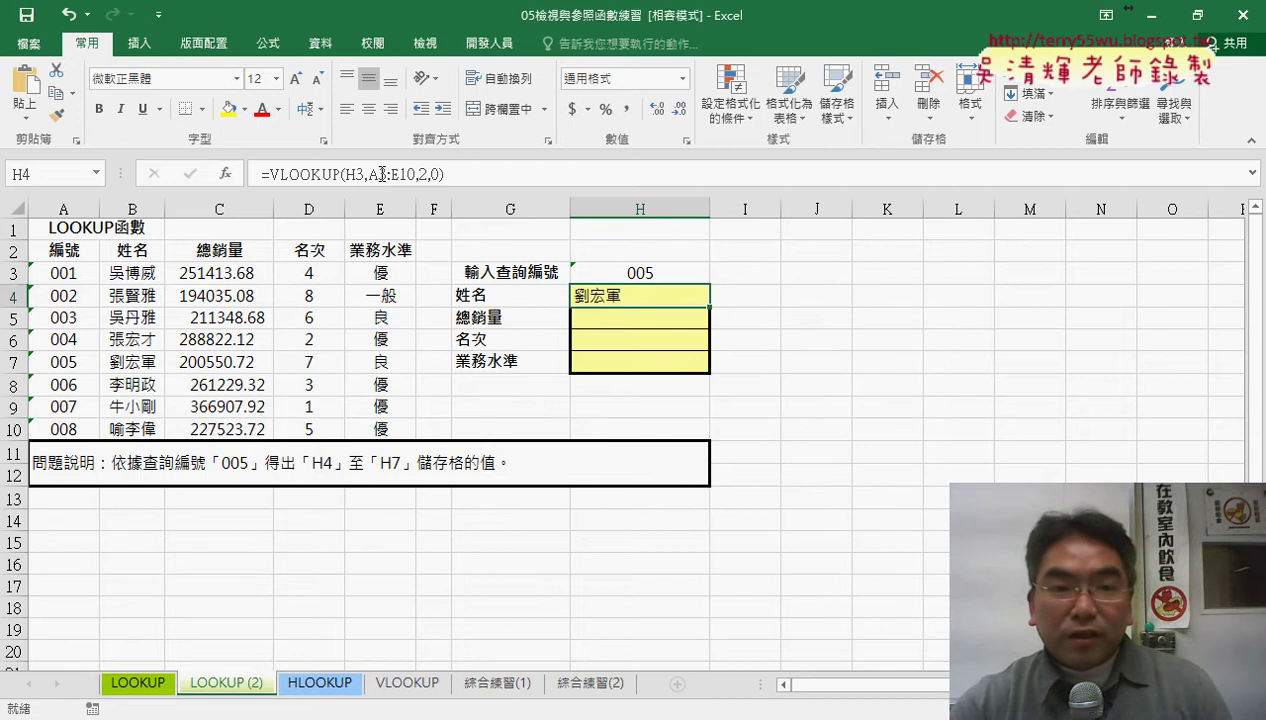
click(422, 174)
double_click(424, 174)
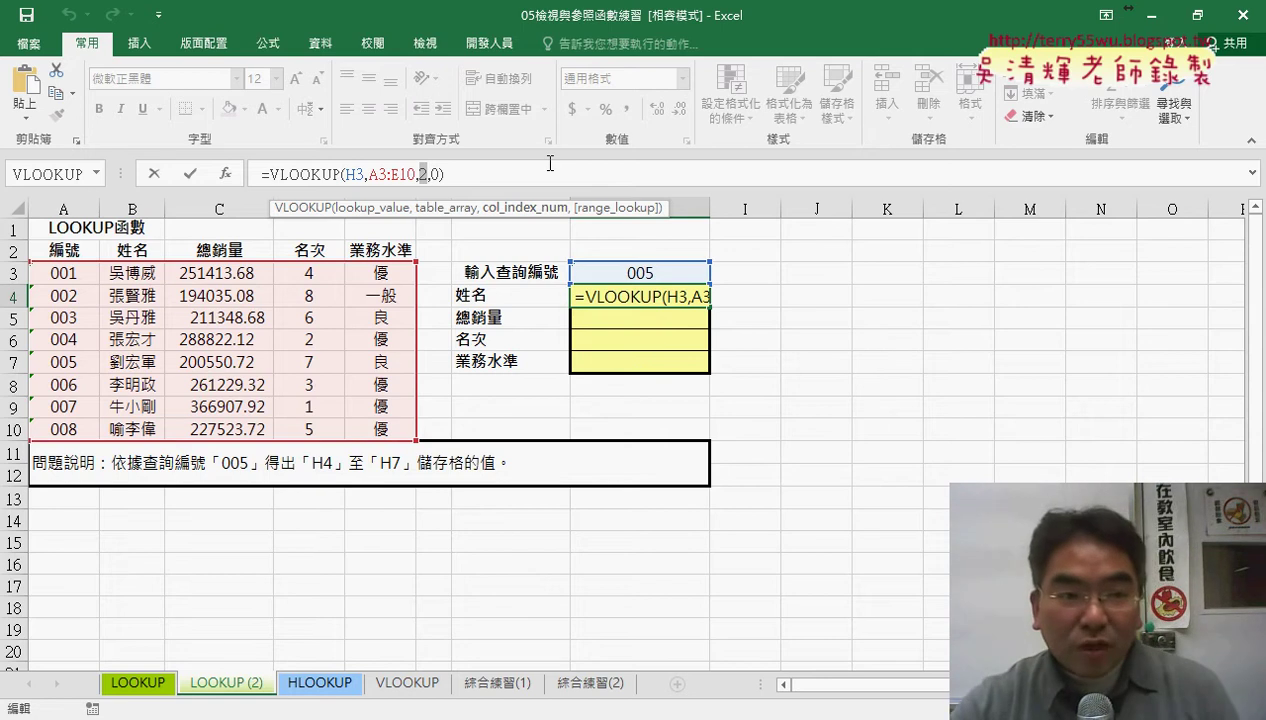
click(189, 175)
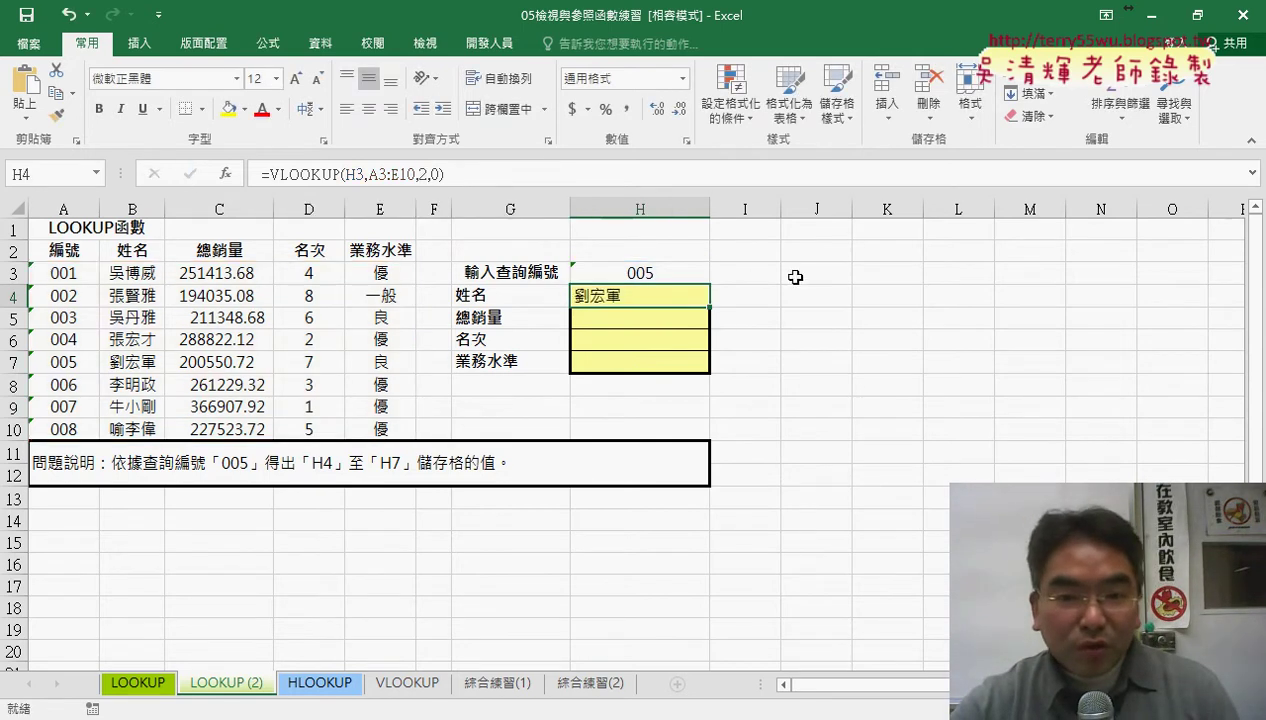
click(751, 275)
Insert =ROW() in I4 and fill it down to I7
click(717, 299)
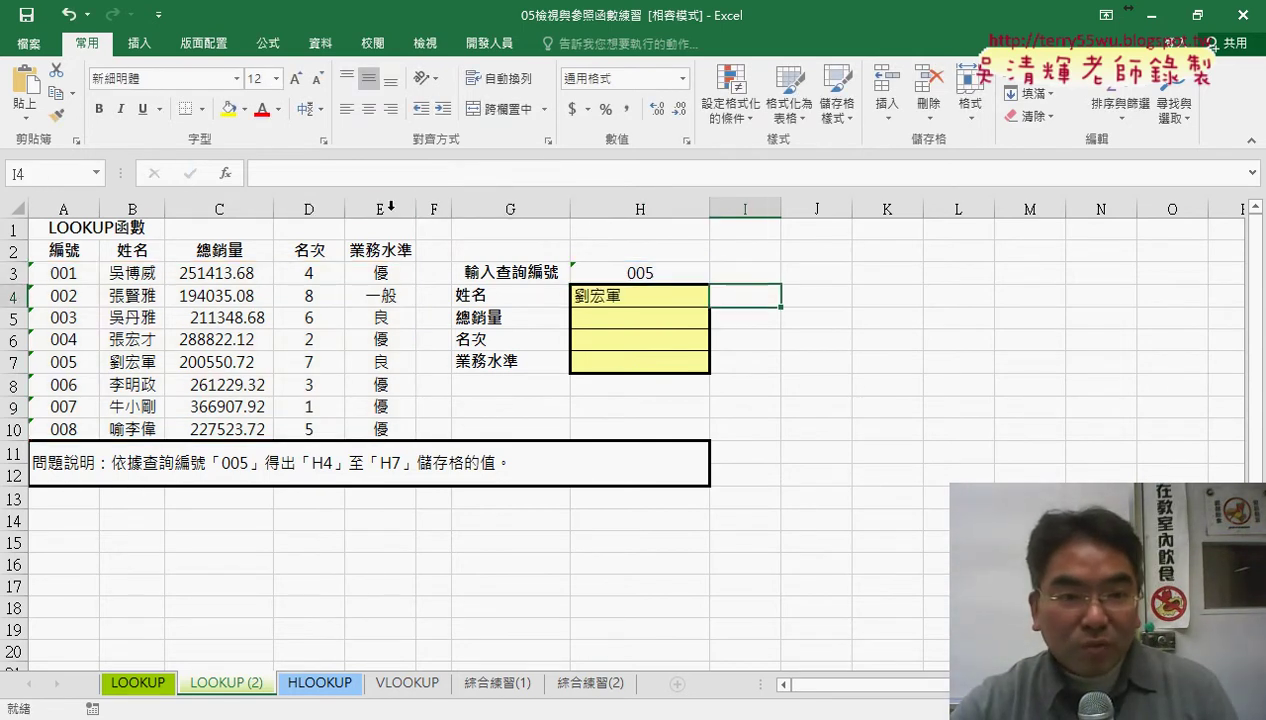
click(226, 174)
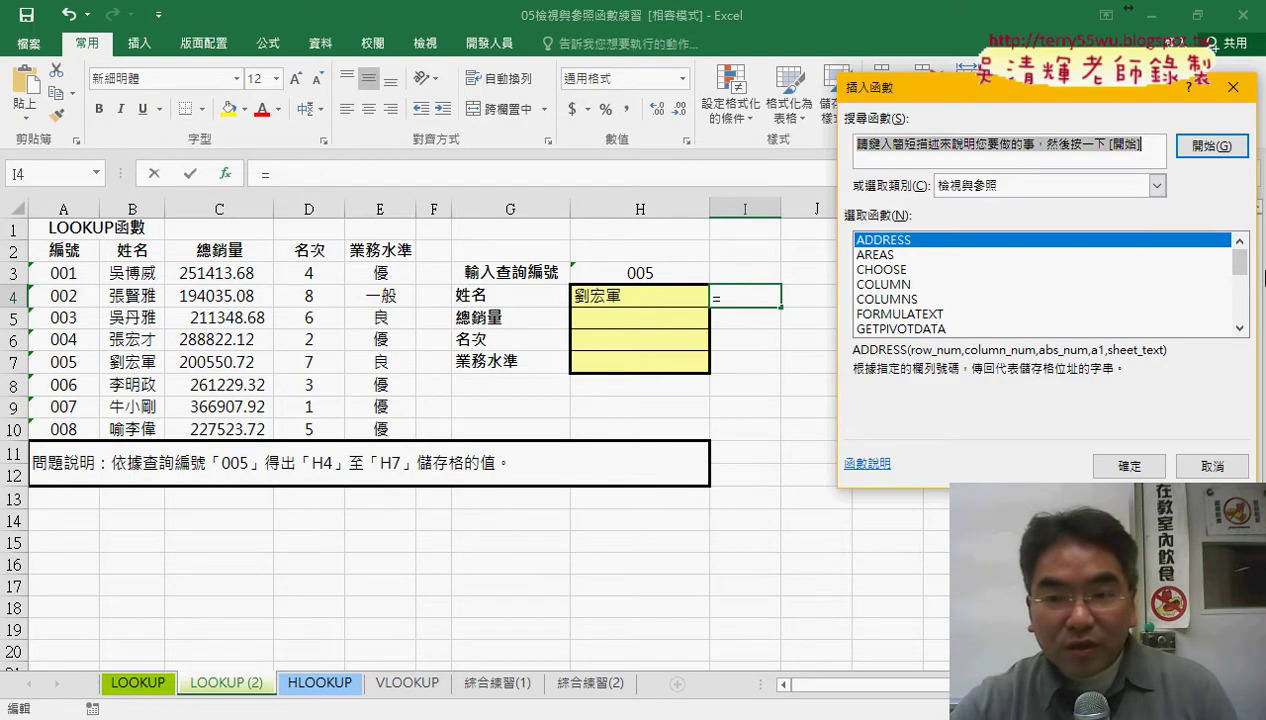
drag(1240, 262, 1240, 304)
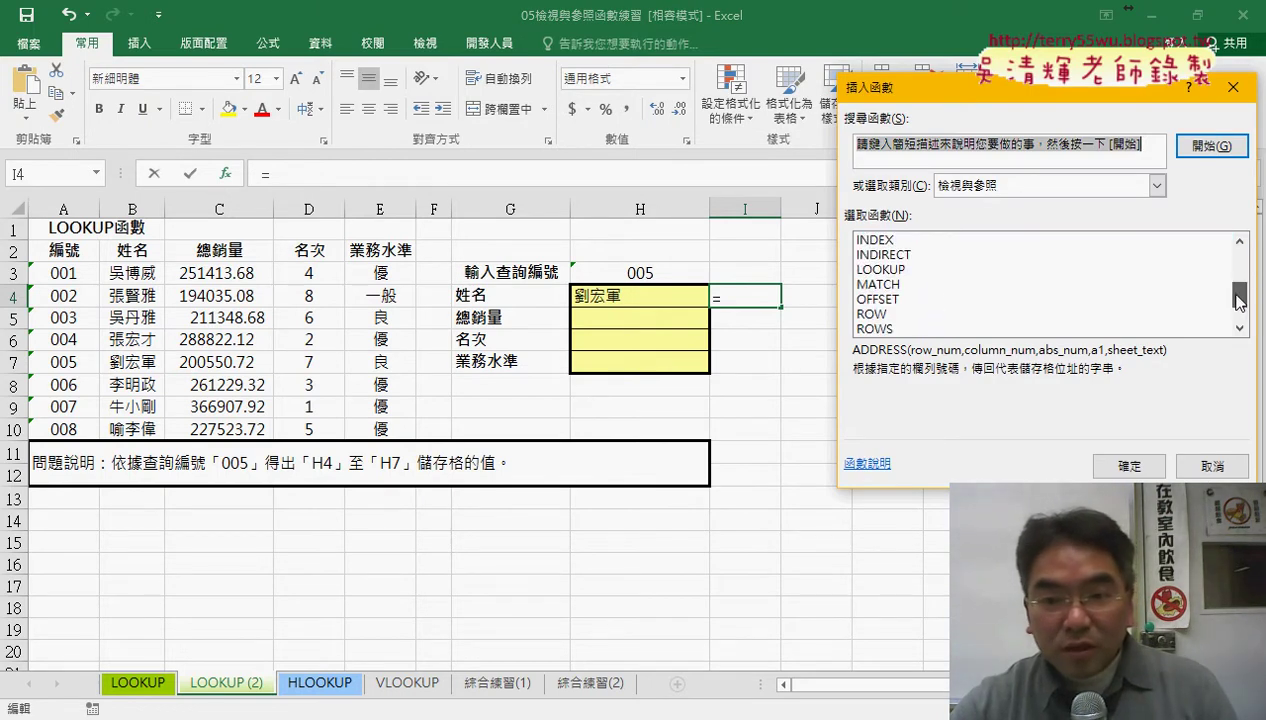
click(1020, 313)
click(1124, 466)
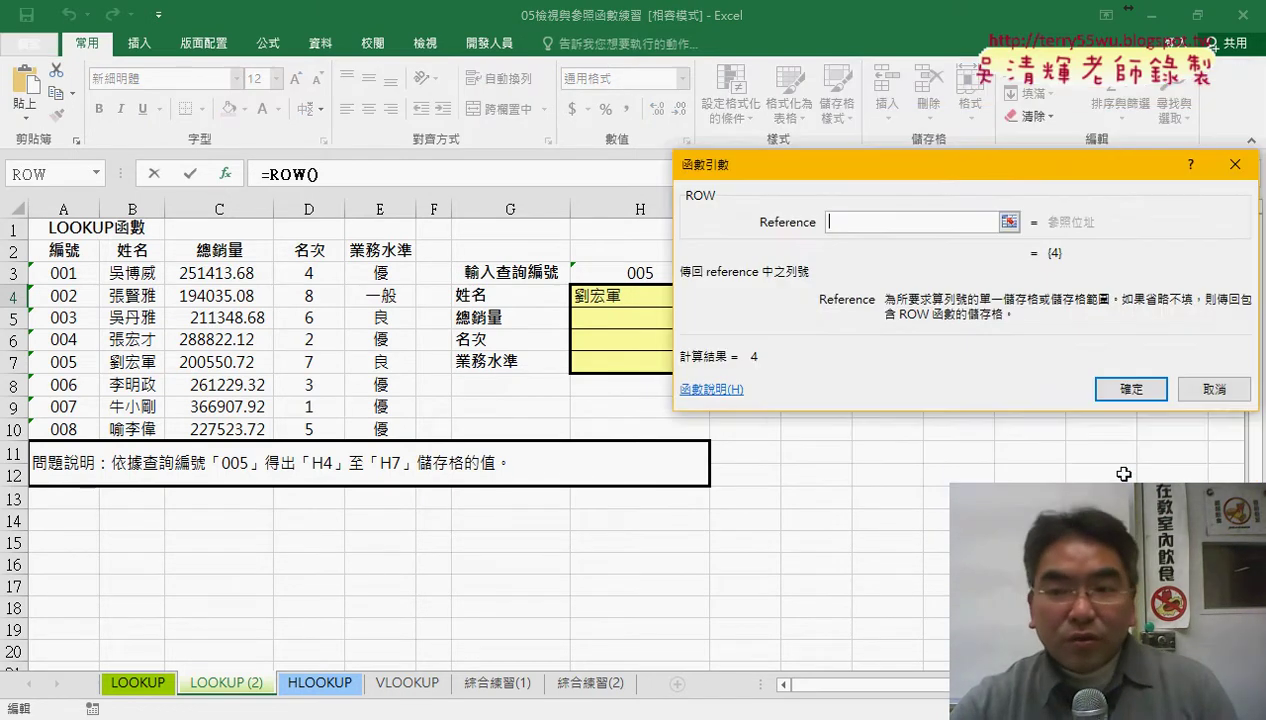
click(1134, 393)
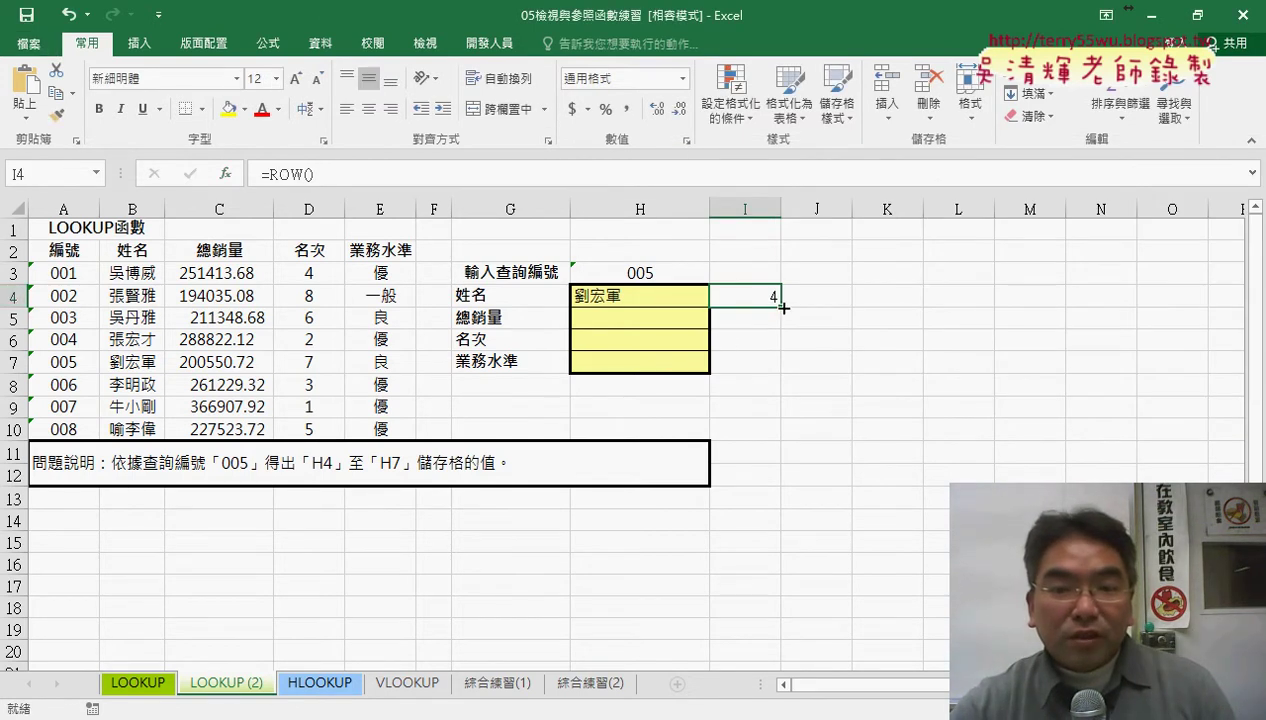
drag(784, 308, 782, 370)
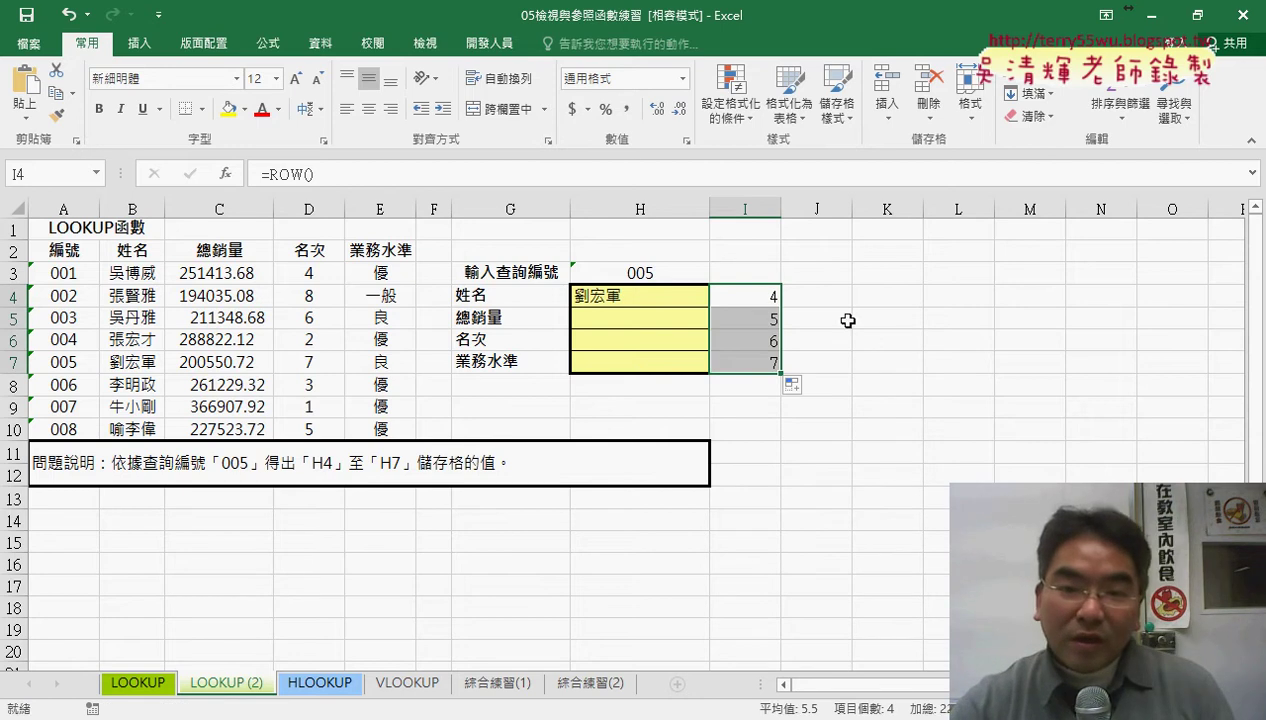
Change I4 to =ROW()-2 and refill I4:I7 to show 2, 3, 4, 5
click(768, 294)
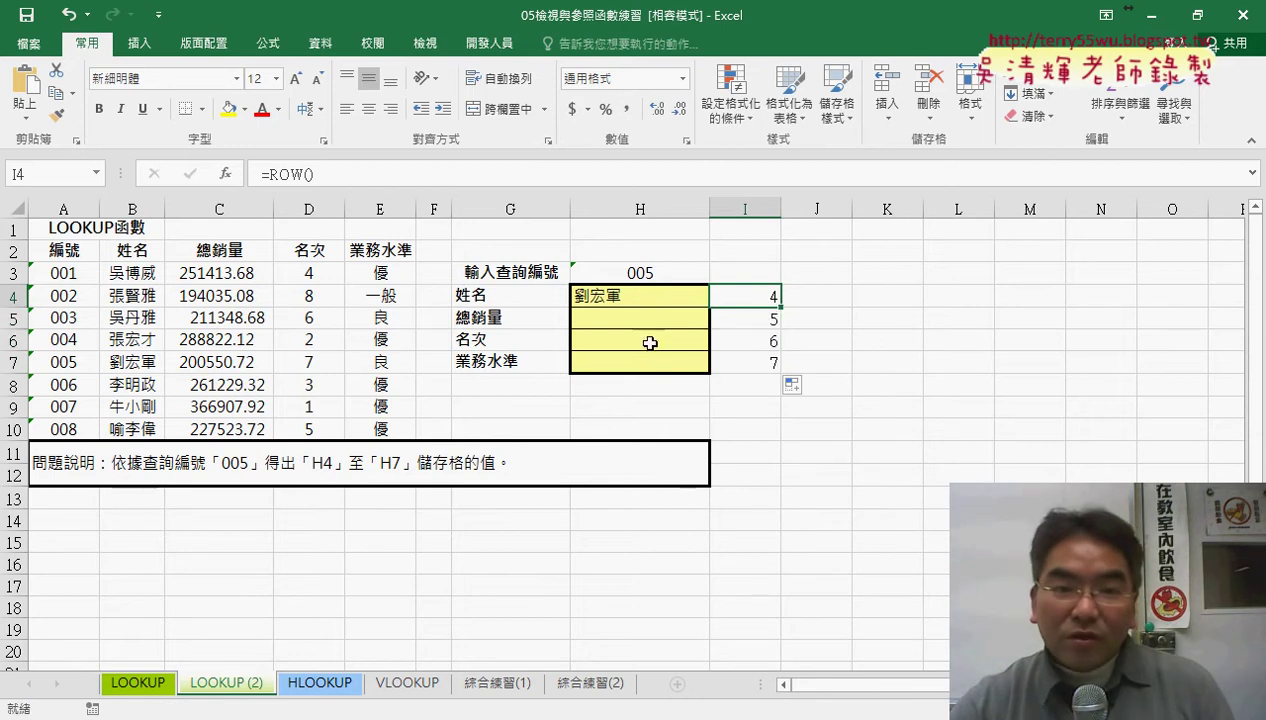
click(412, 176)
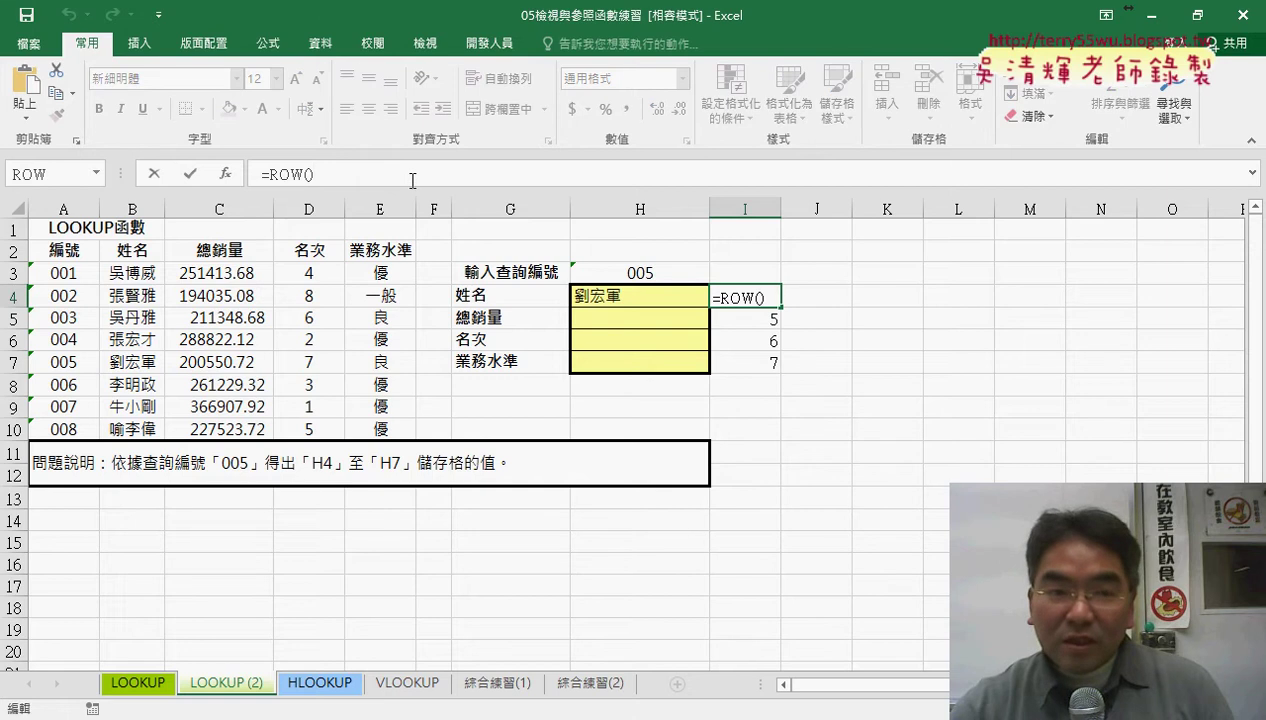
text(-2)
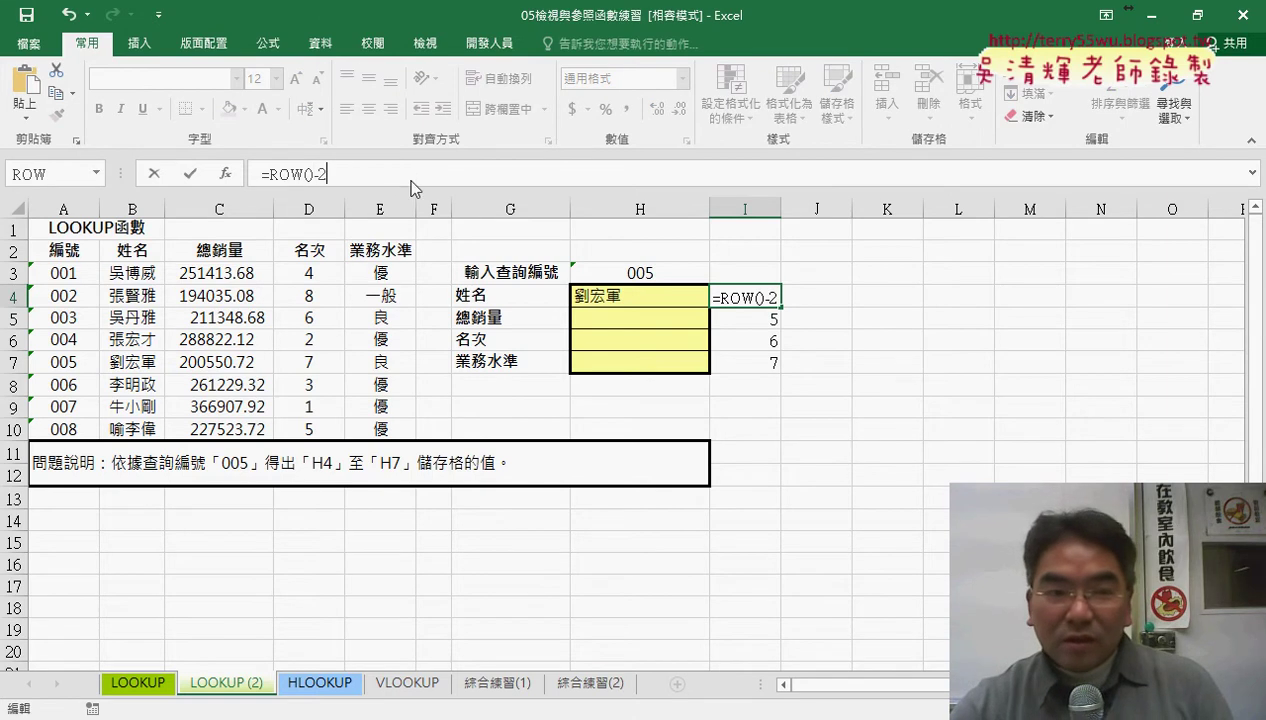
click(190, 173)
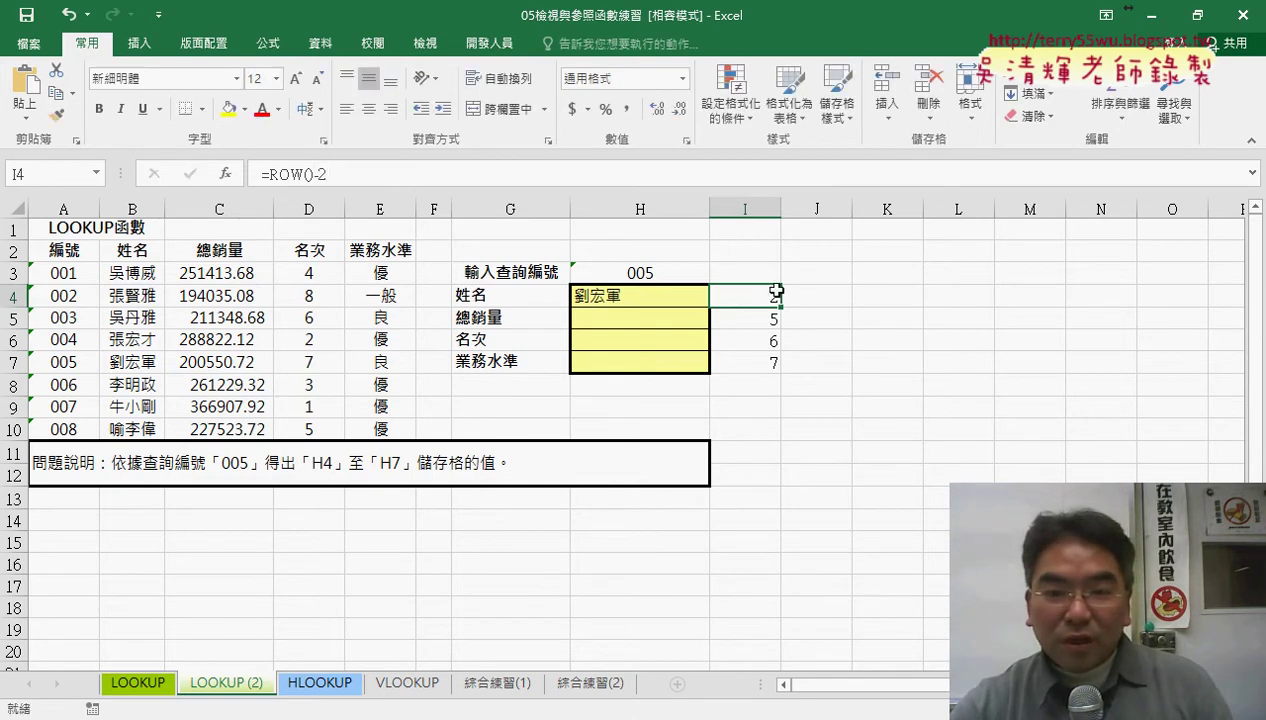
drag(785, 308, 781, 366)
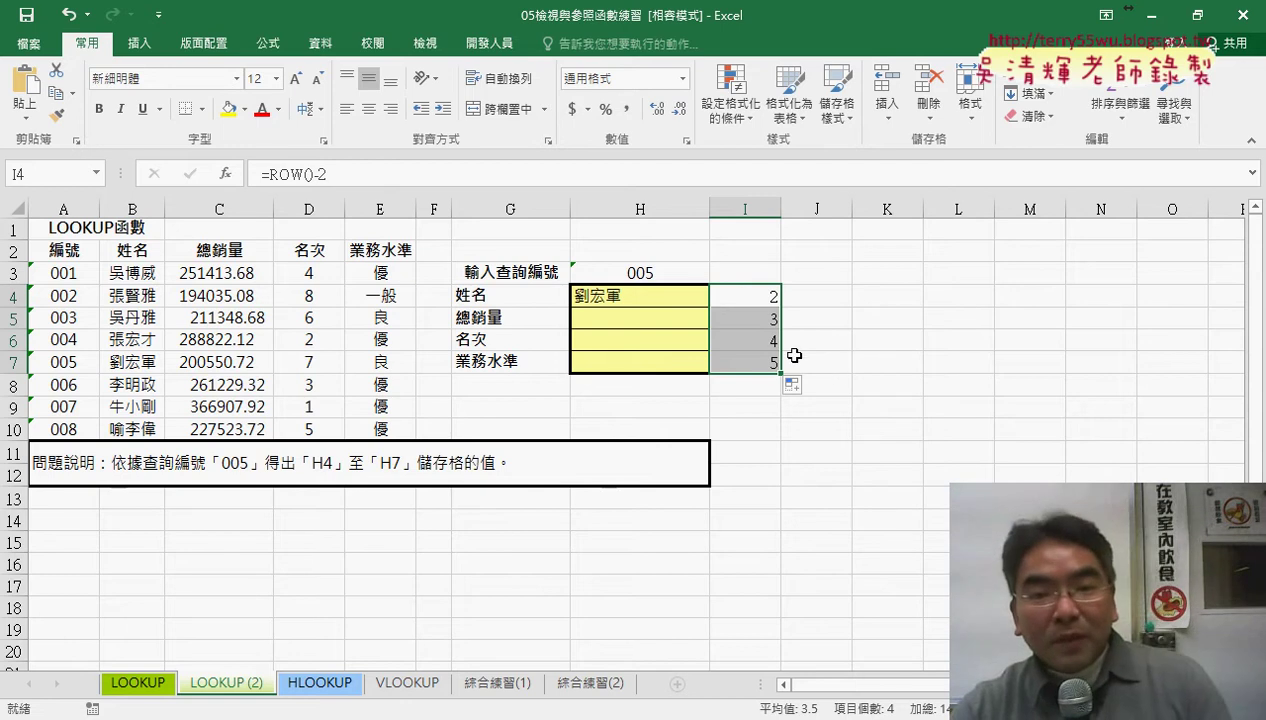
click(633, 299)
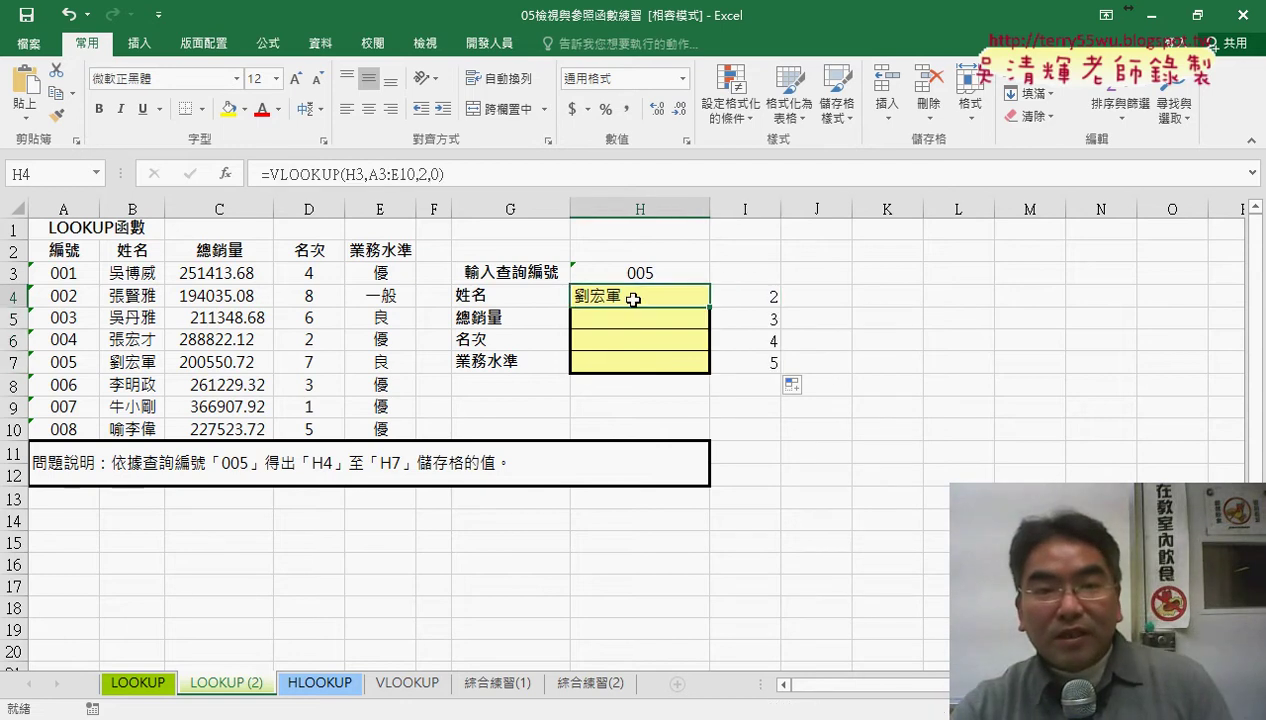
Replace H4's VLOOKUP column index 2 with ROW()-2
click(424, 174)
double_click(424, 174)
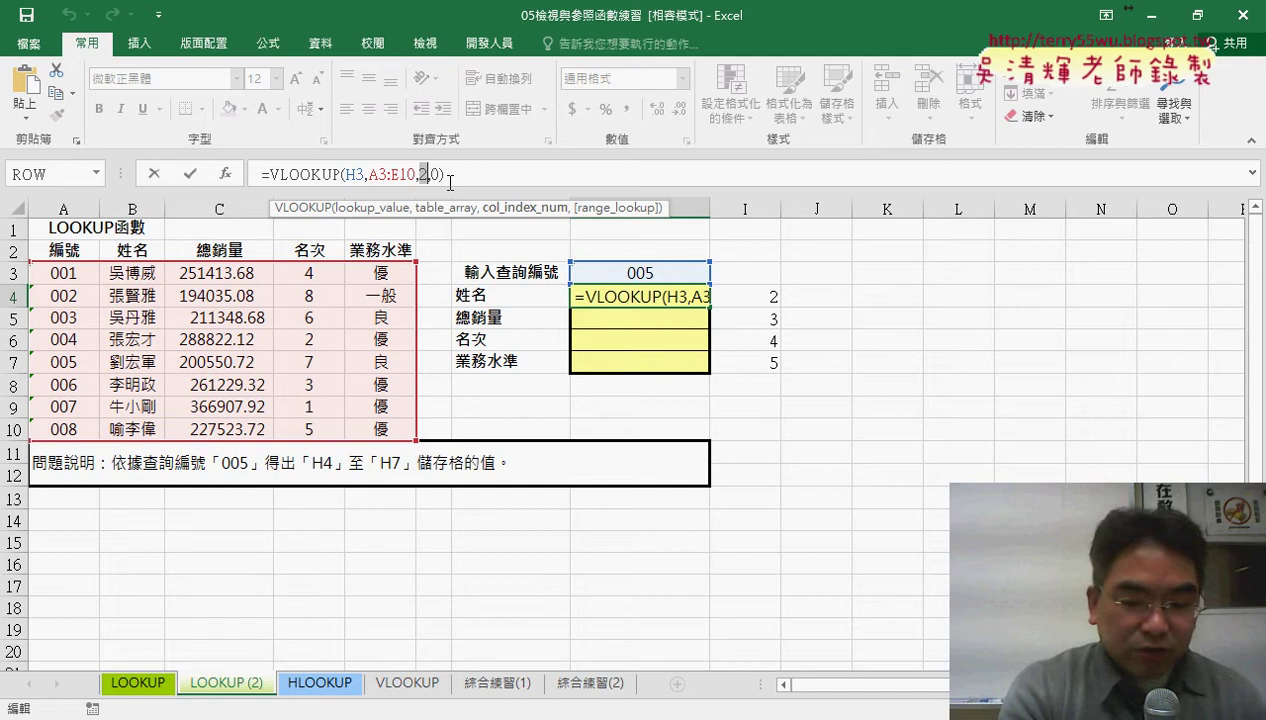
text(ㄝ)
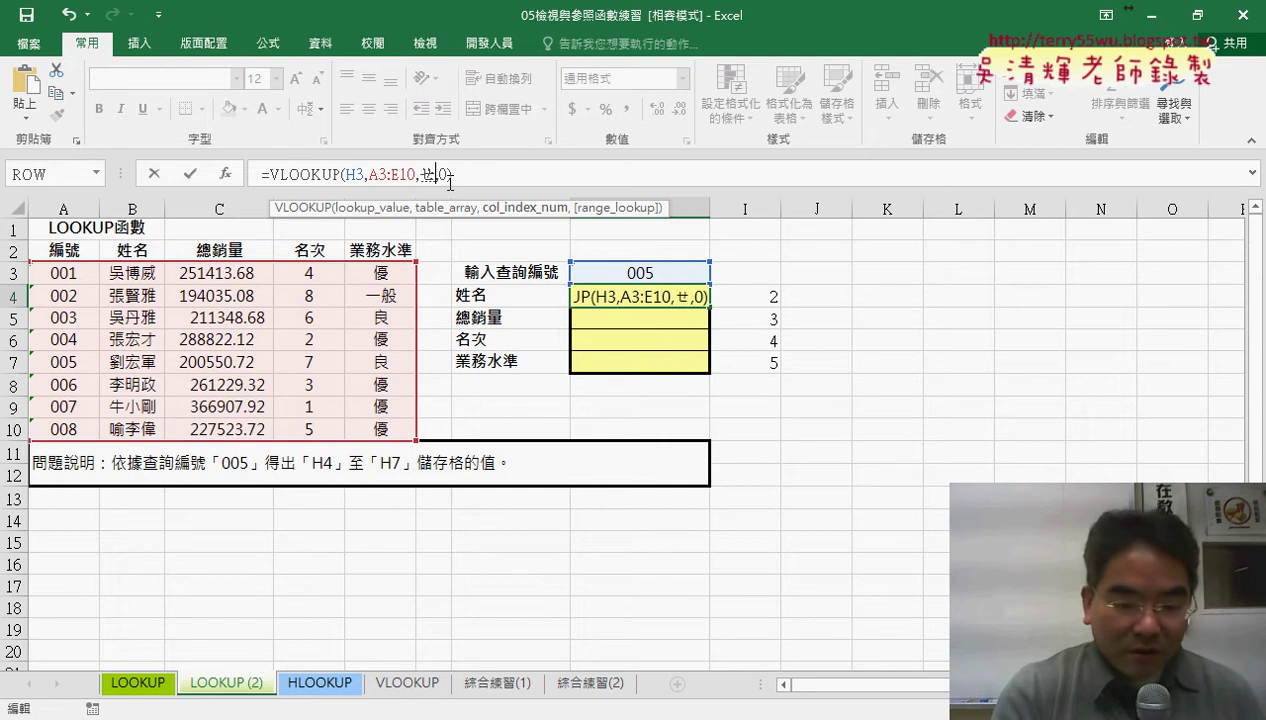
key(BackSpace)
text(ro)
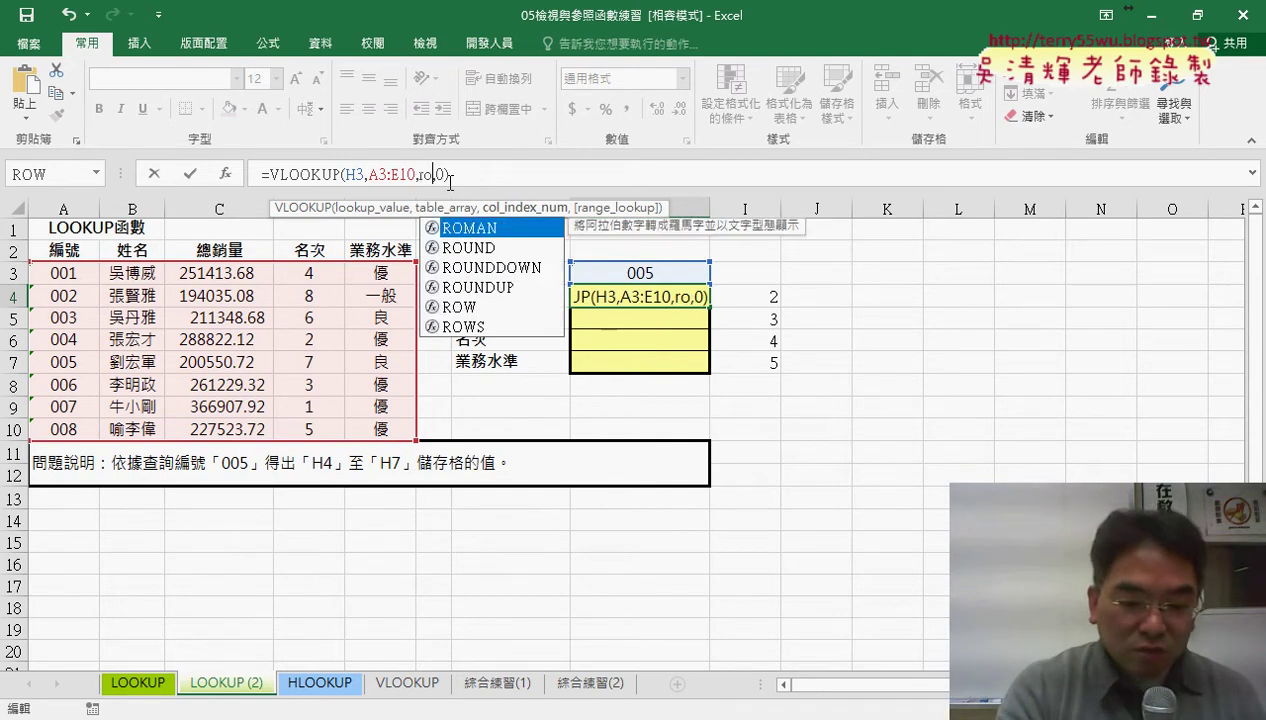
text(w())
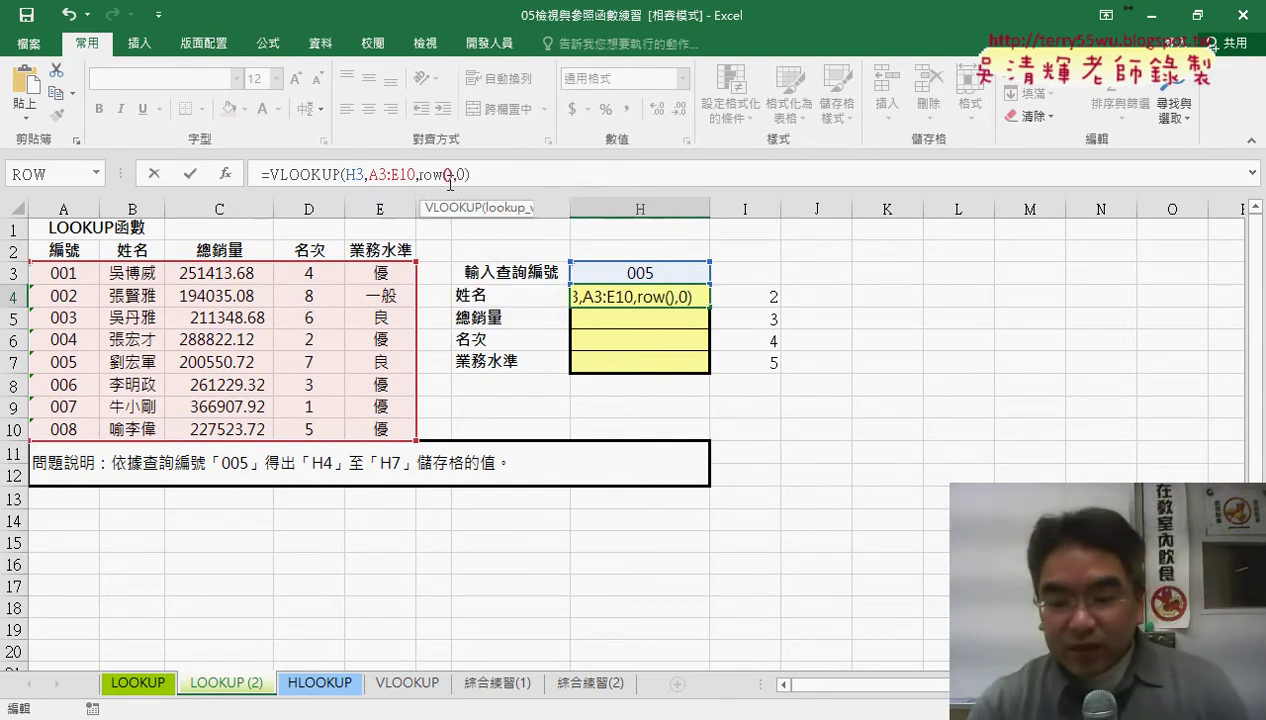
text(-2)
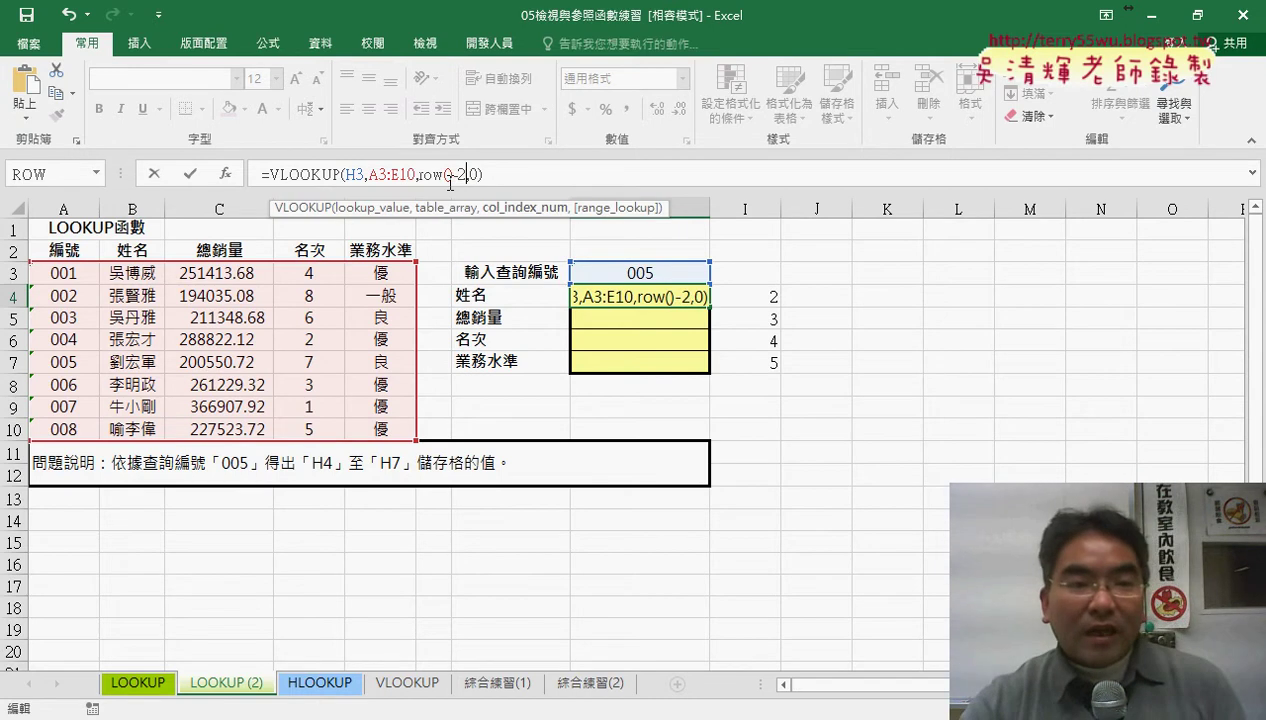
click(189, 173)
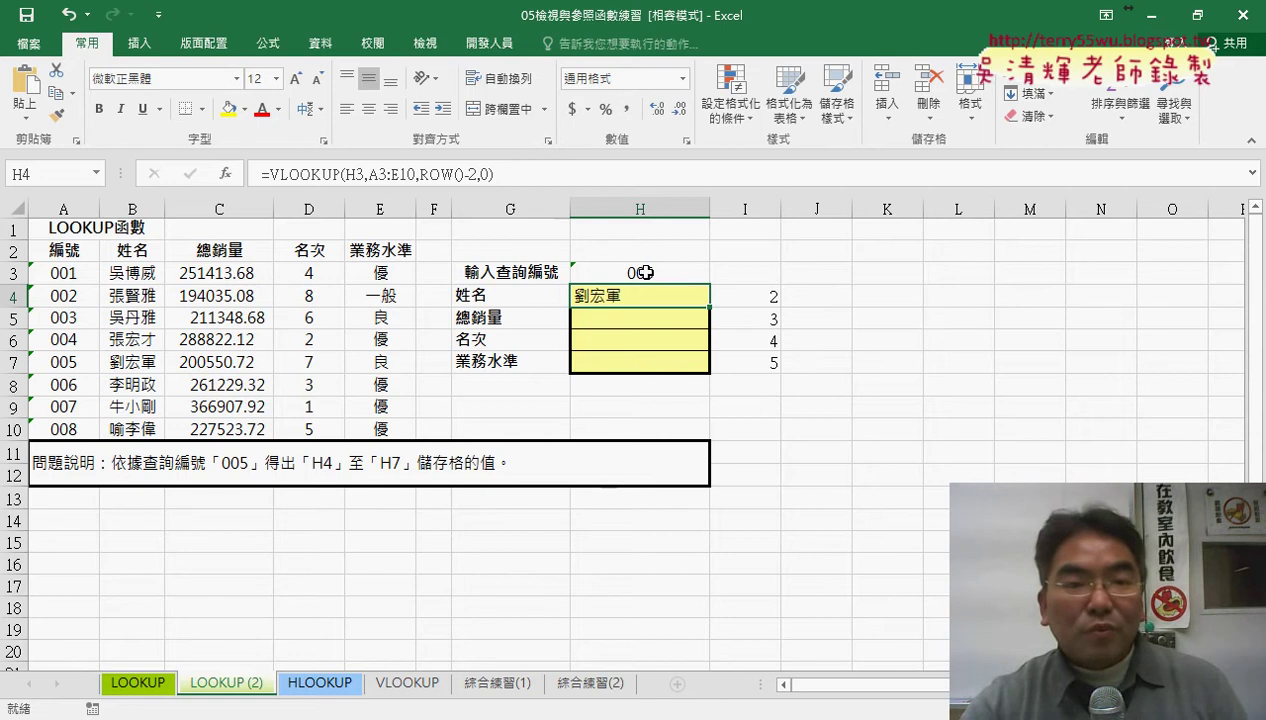
Make the references H$3 and A$3:E$10 absolute and fill the formula down to H7
click(345, 175)
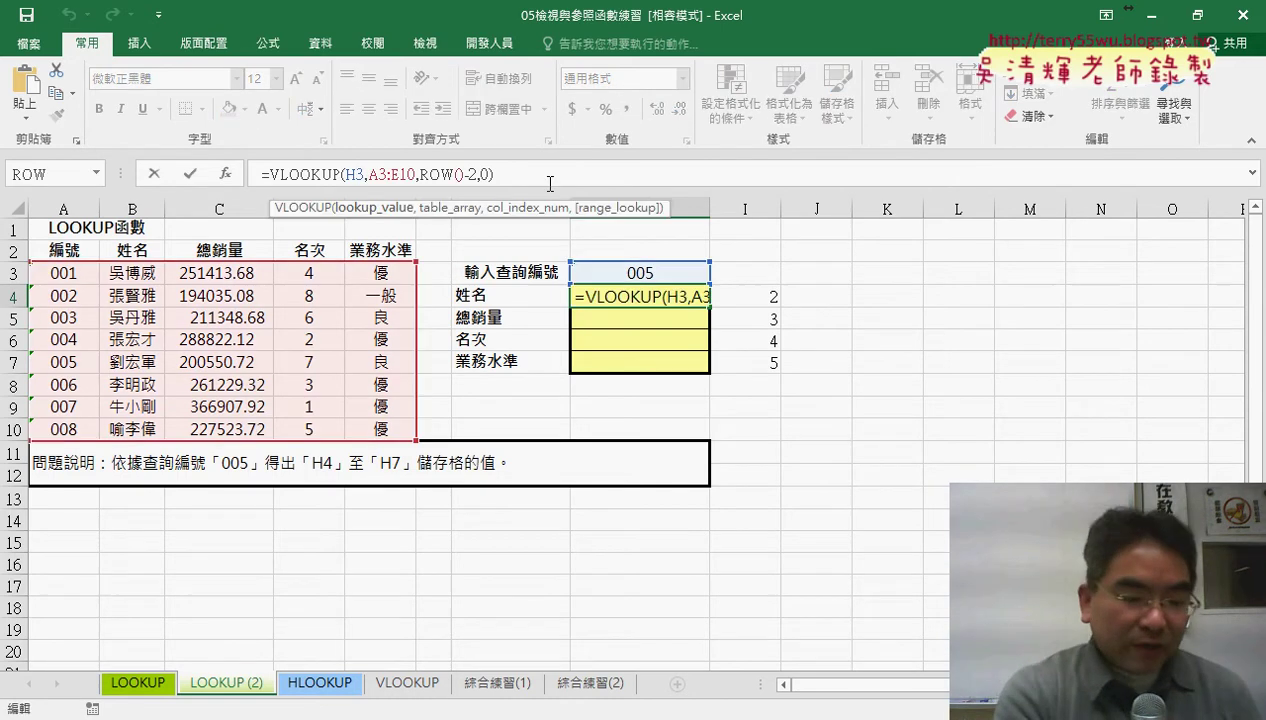
text($)
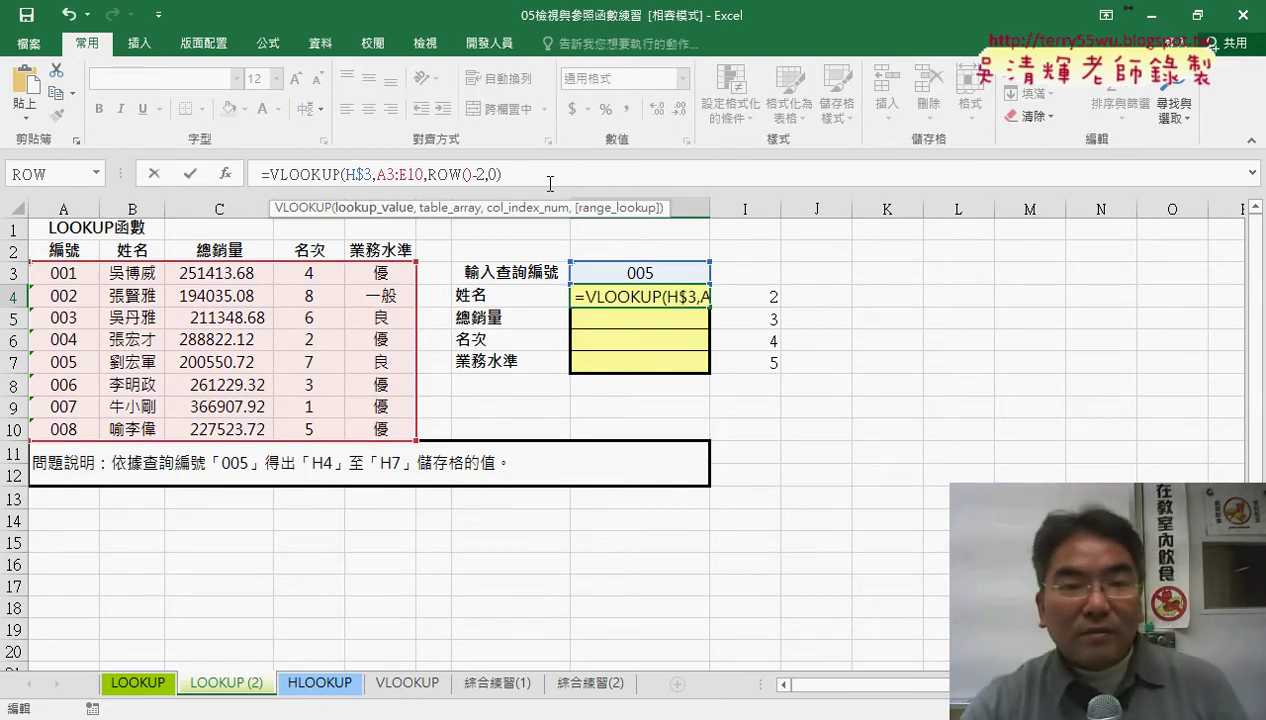
click(380, 175)
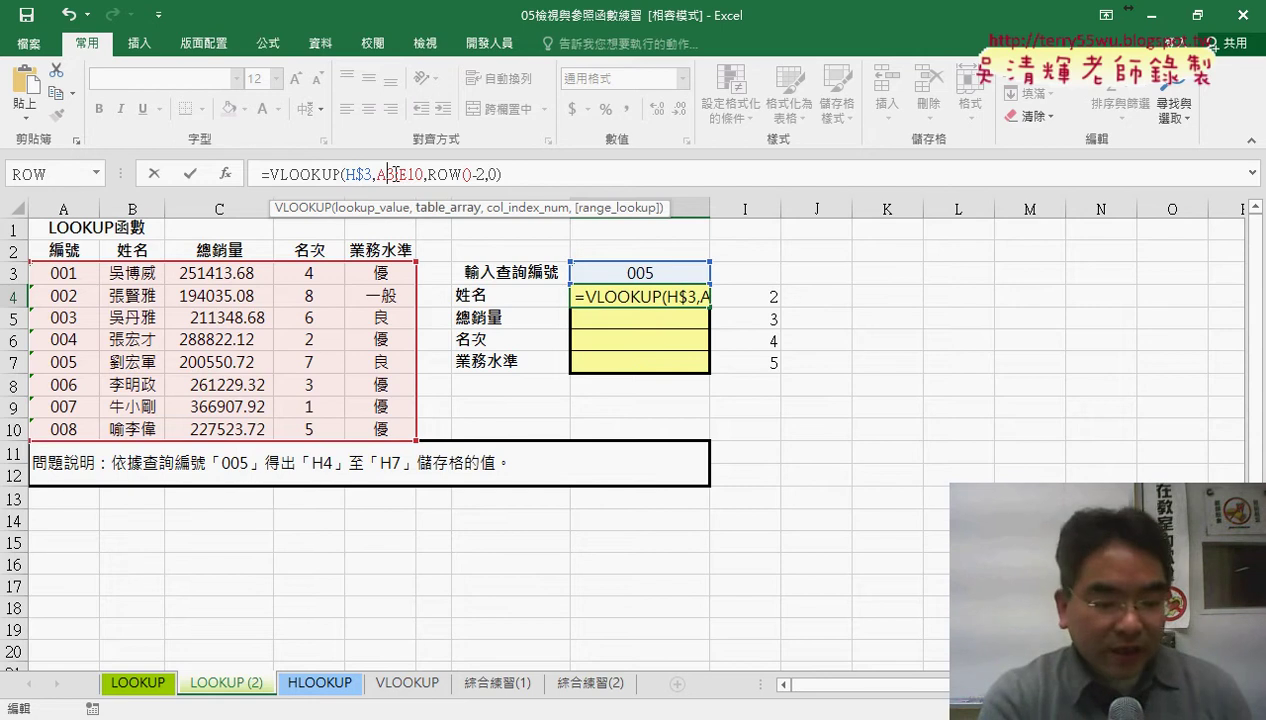
text($)
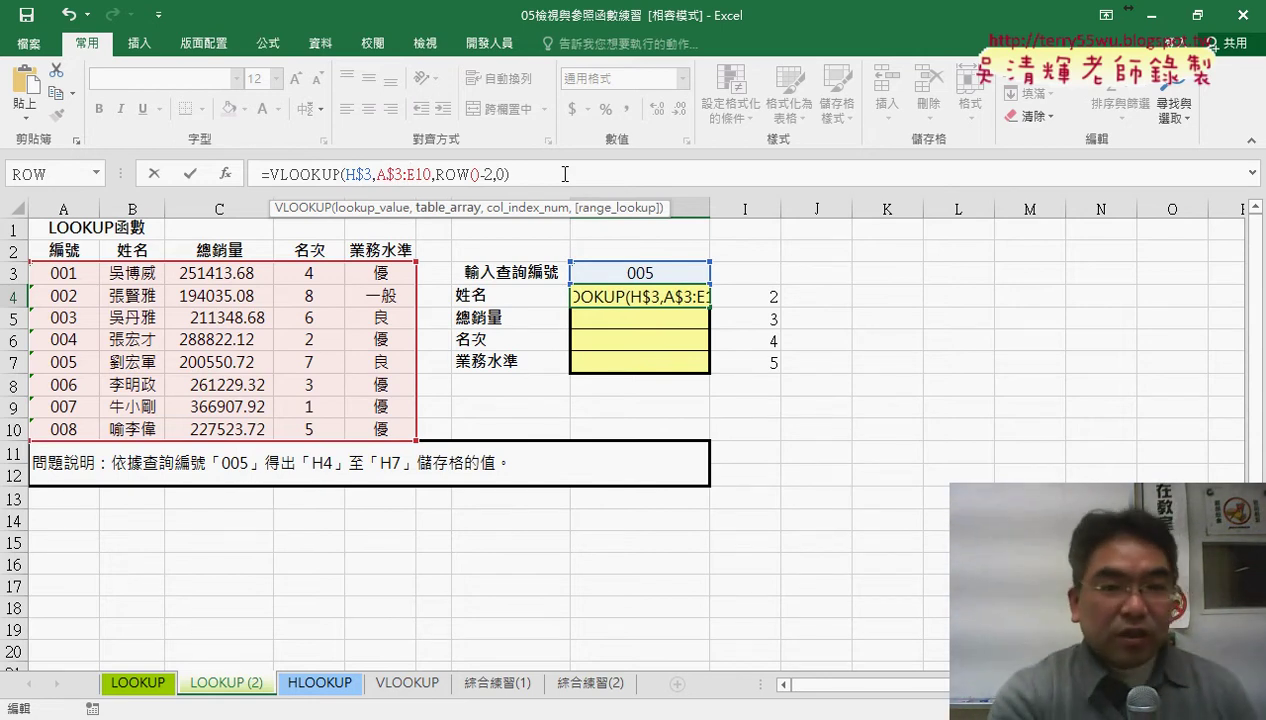
key(Right)
key(Right)
key(Right)
text($)
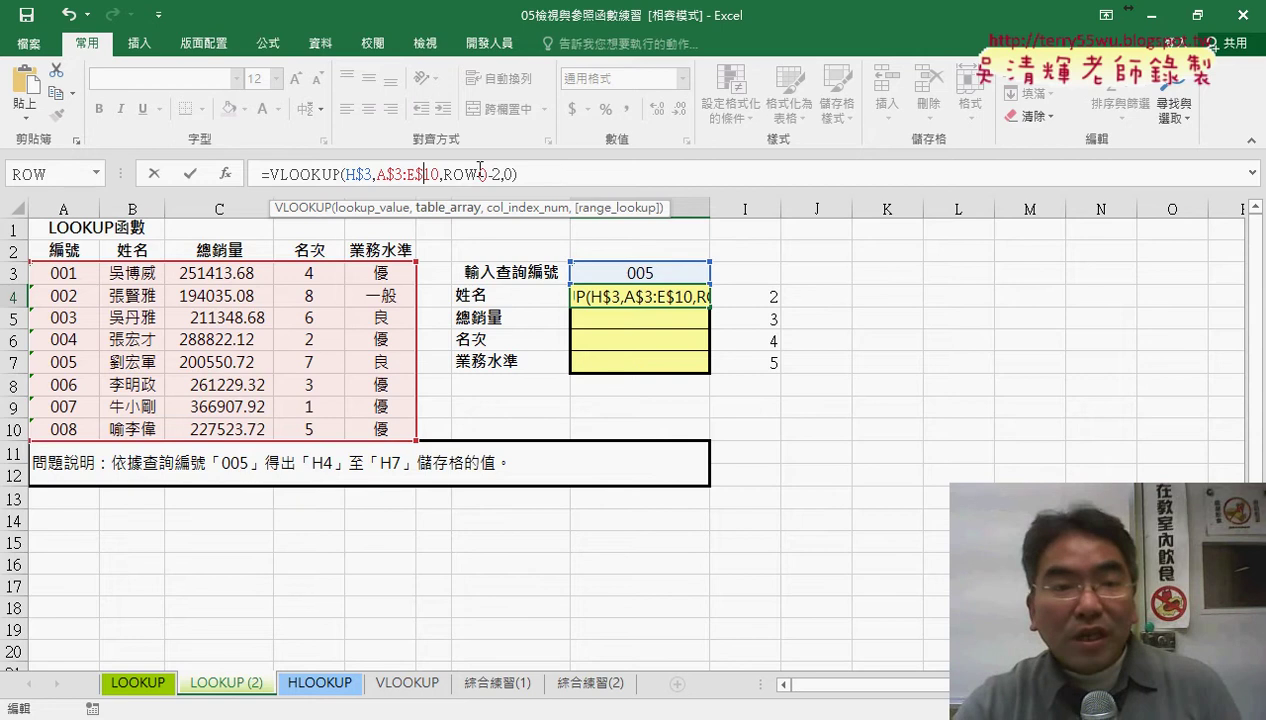
click(187, 174)
drag(711, 308, 709, 372)
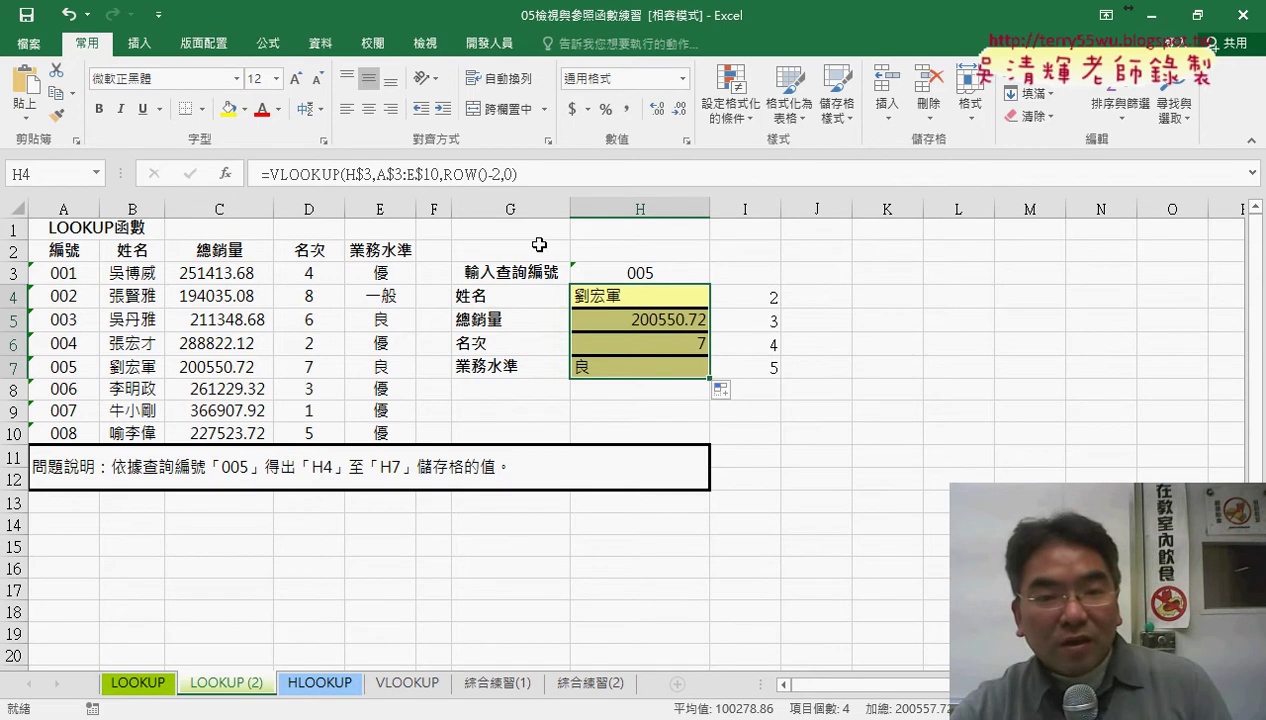
Centre H4:H7 and change the lookup ID in H3 to 004
click(369, 110)
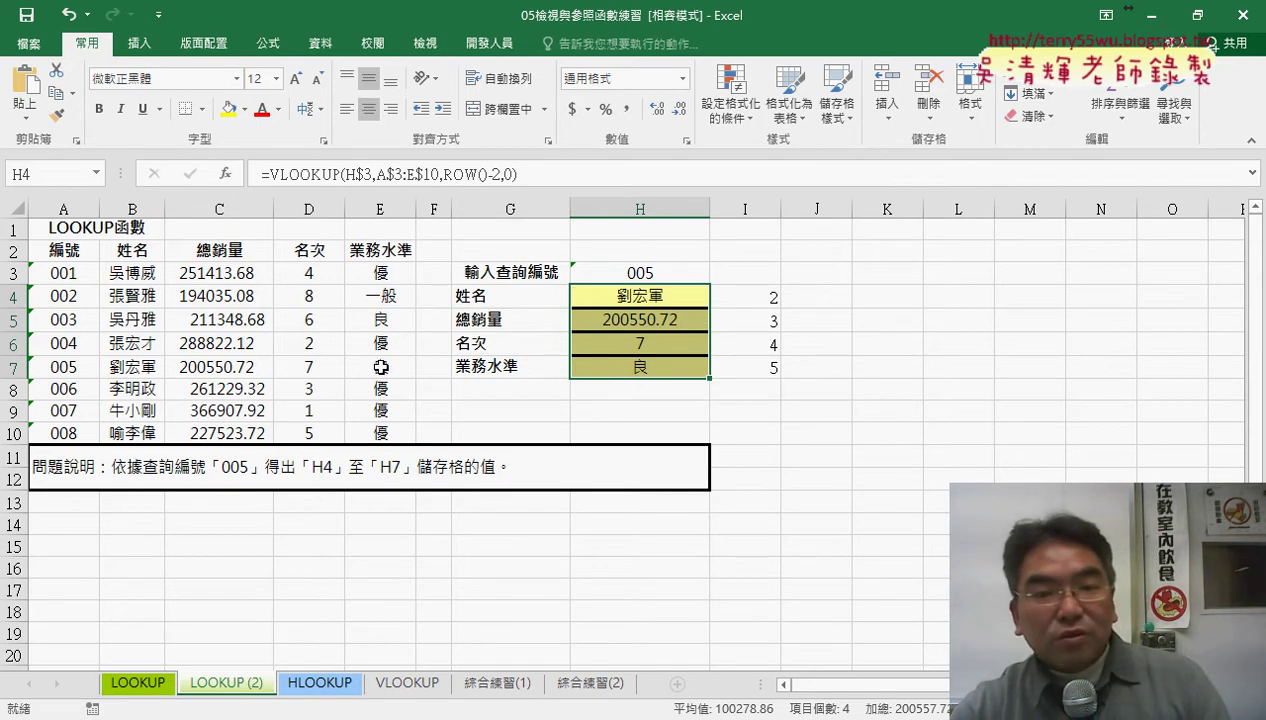
click(658, 272)
double_click(658, 272)
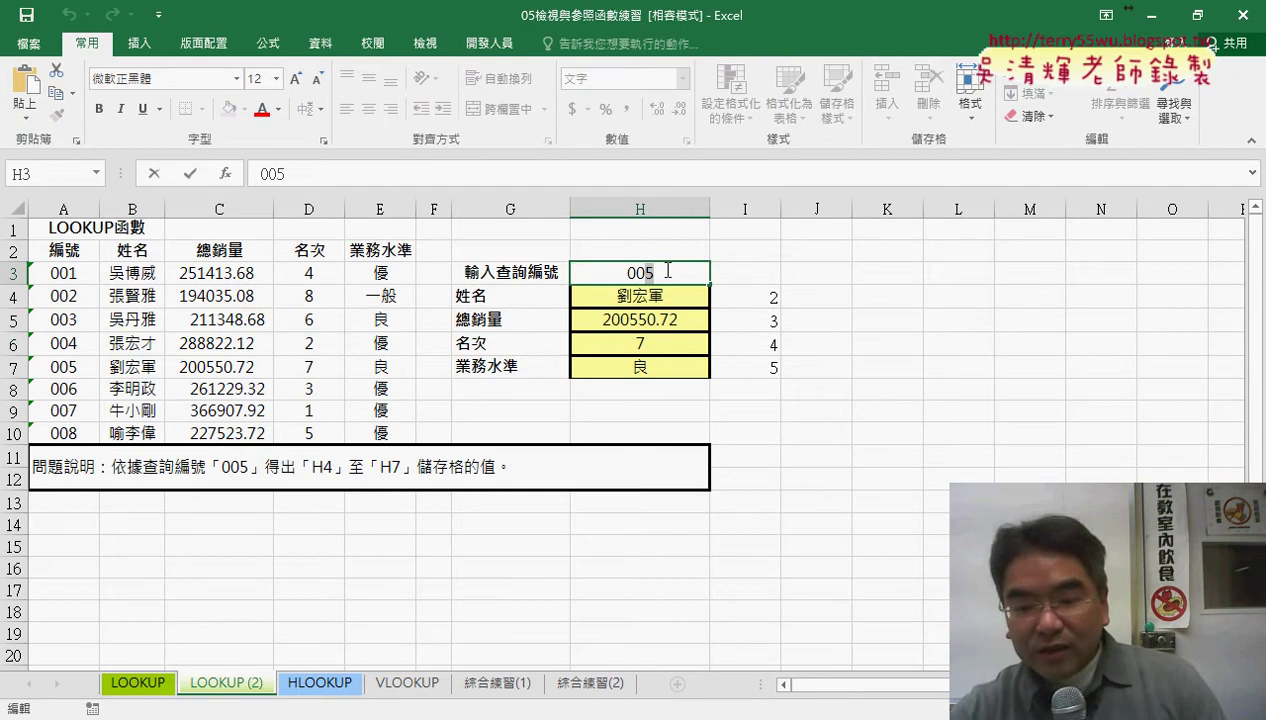
drag(648, 272, 667, 270)
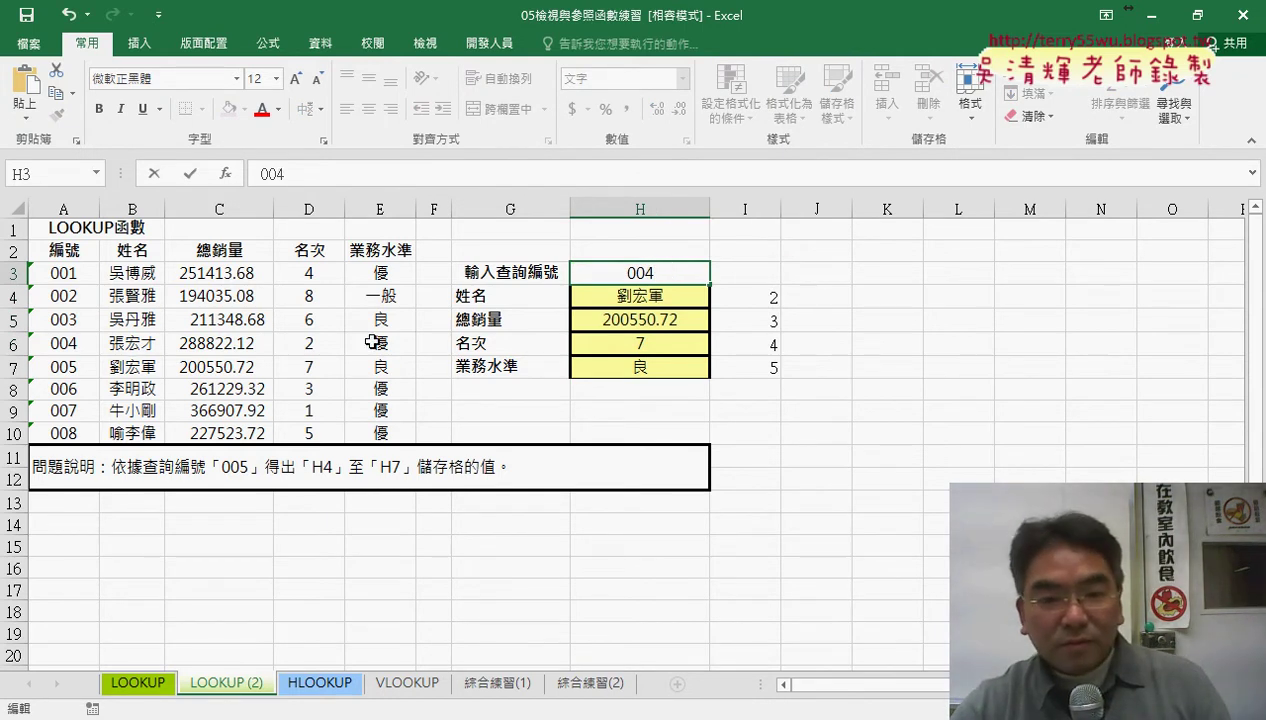
key(Return)
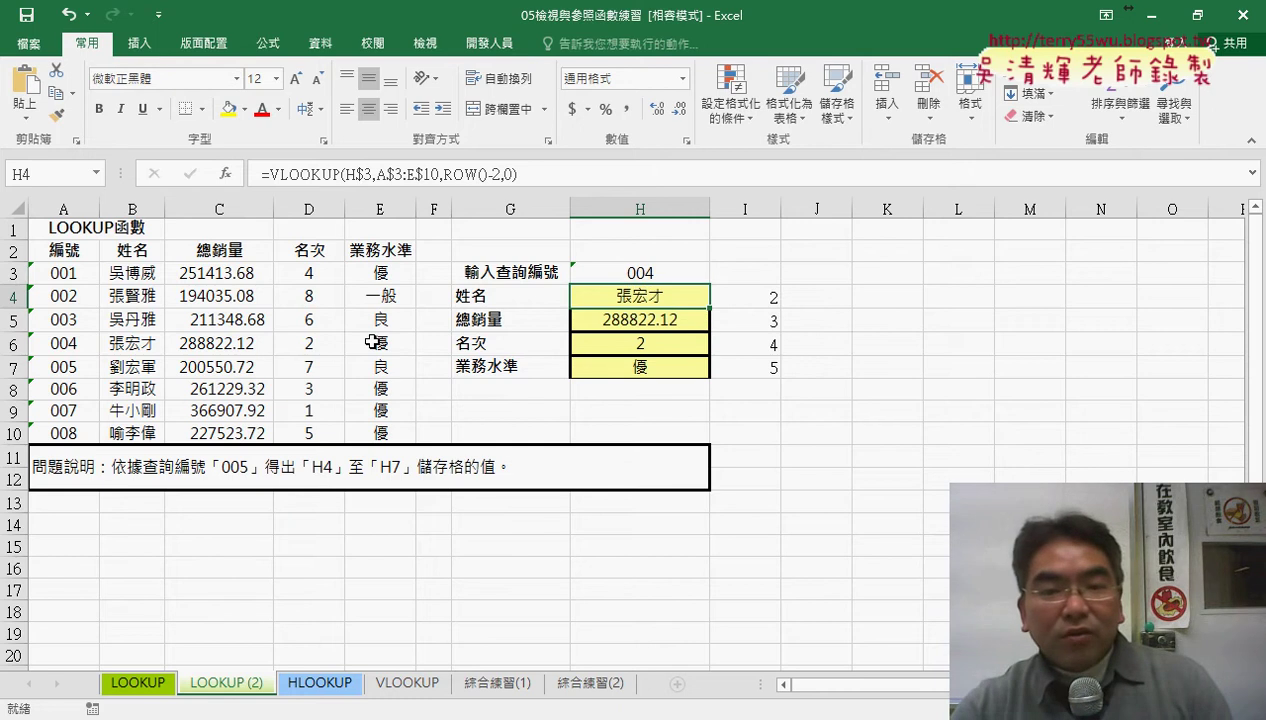
Change the lookup ID to 009, which has no match
click(662, 272)
double_click(666, 272)
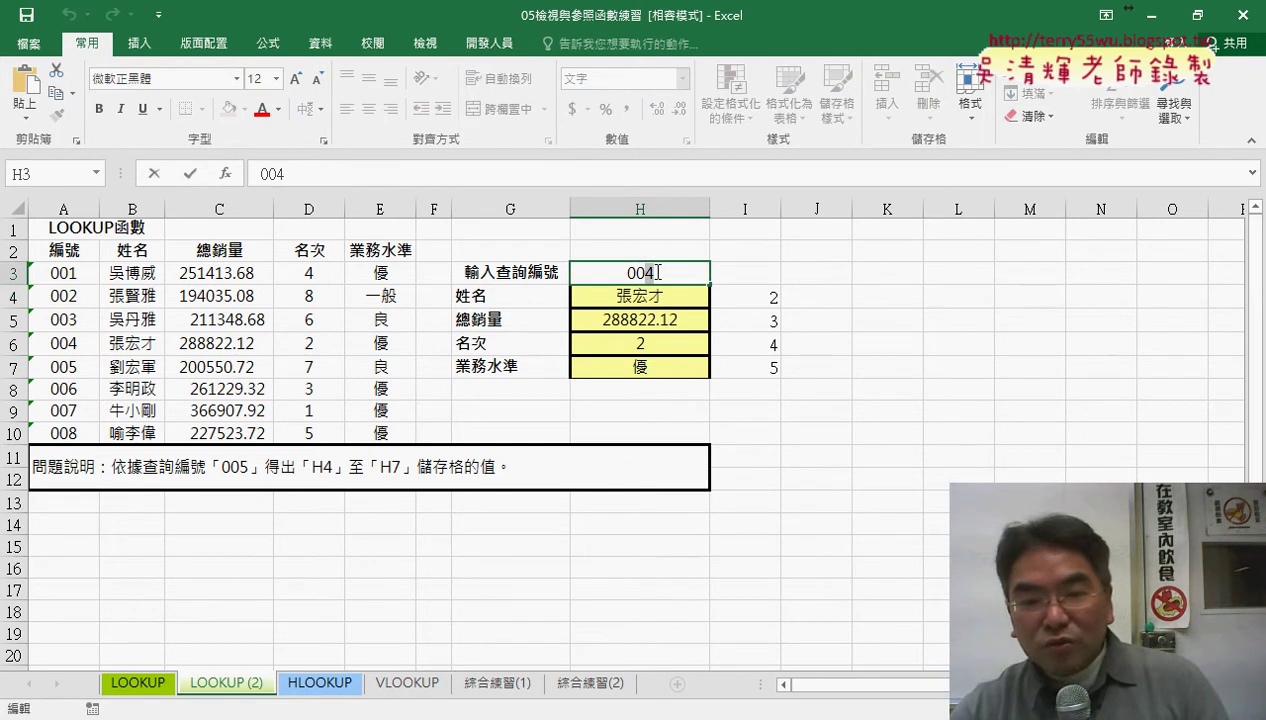
text(9)
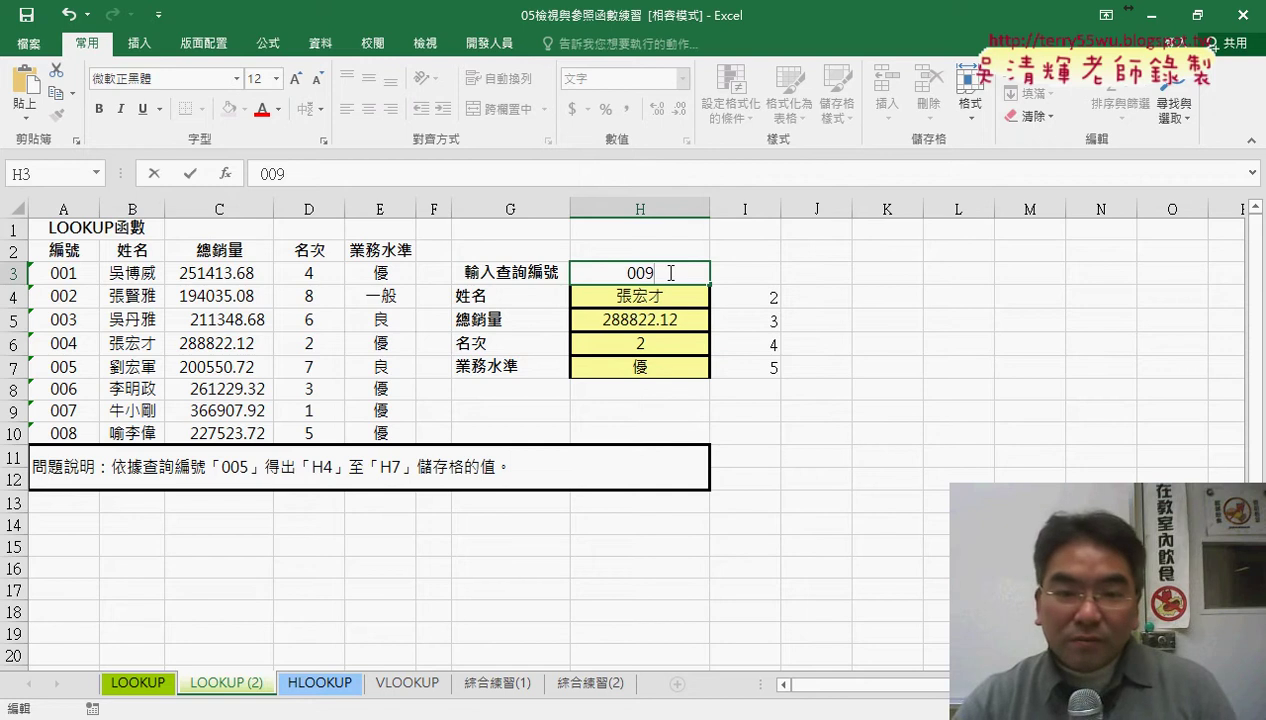
key(Return)
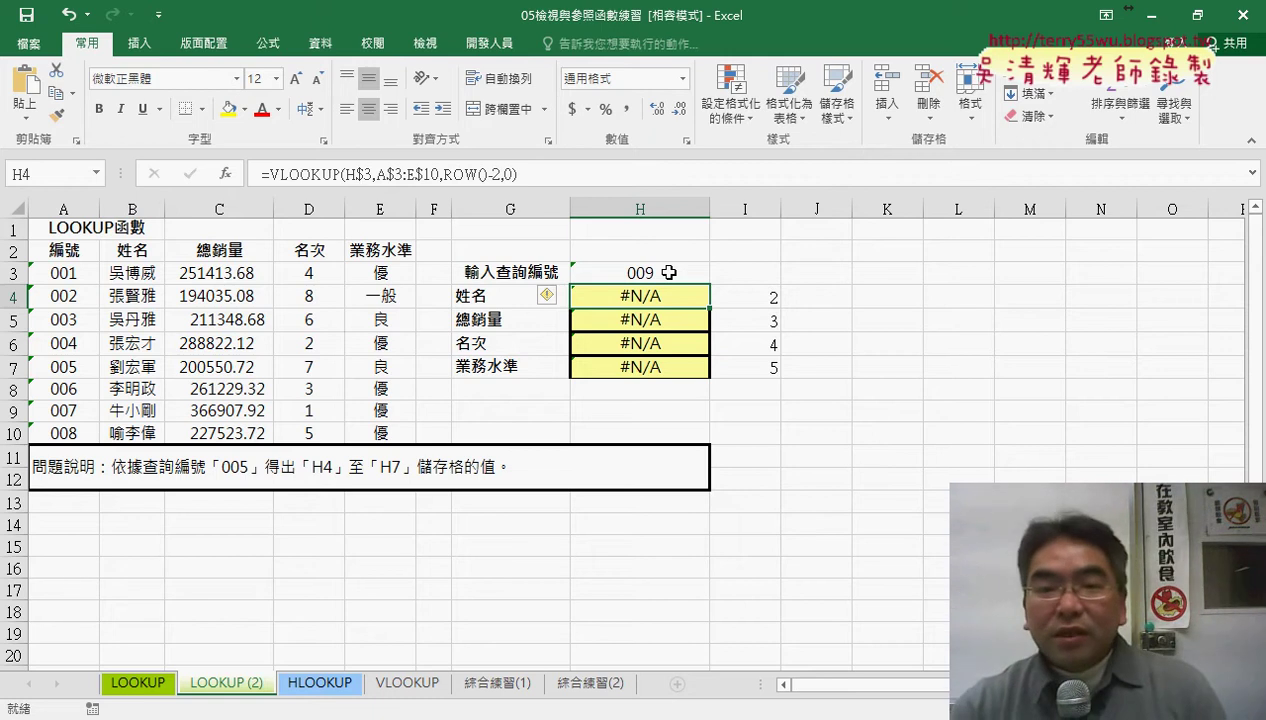
double_click(510, 175)
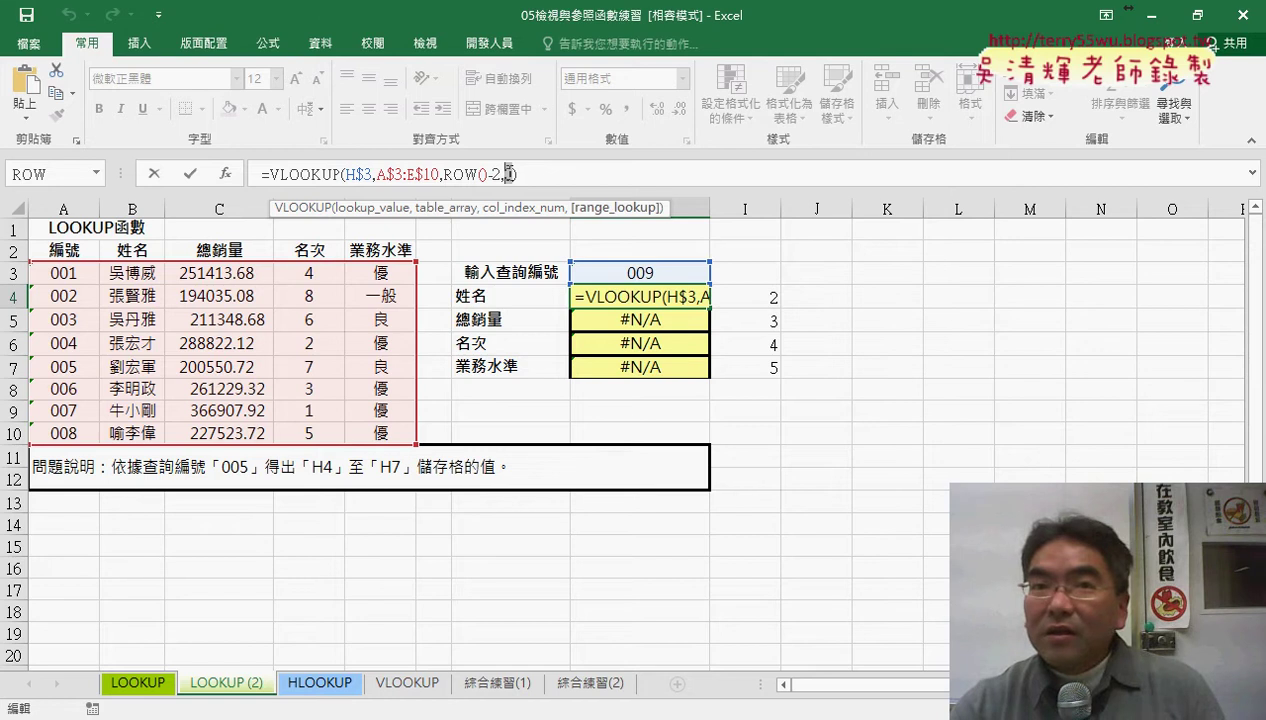
text(1)
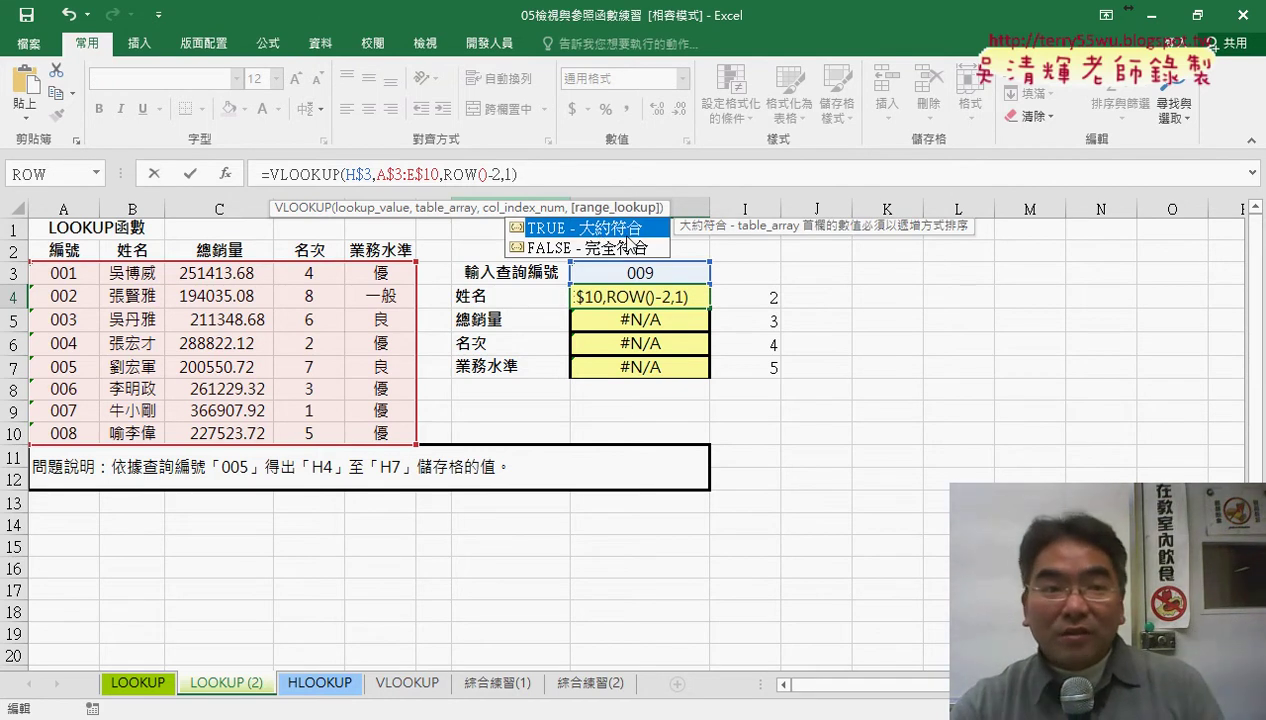
click(188, 176)
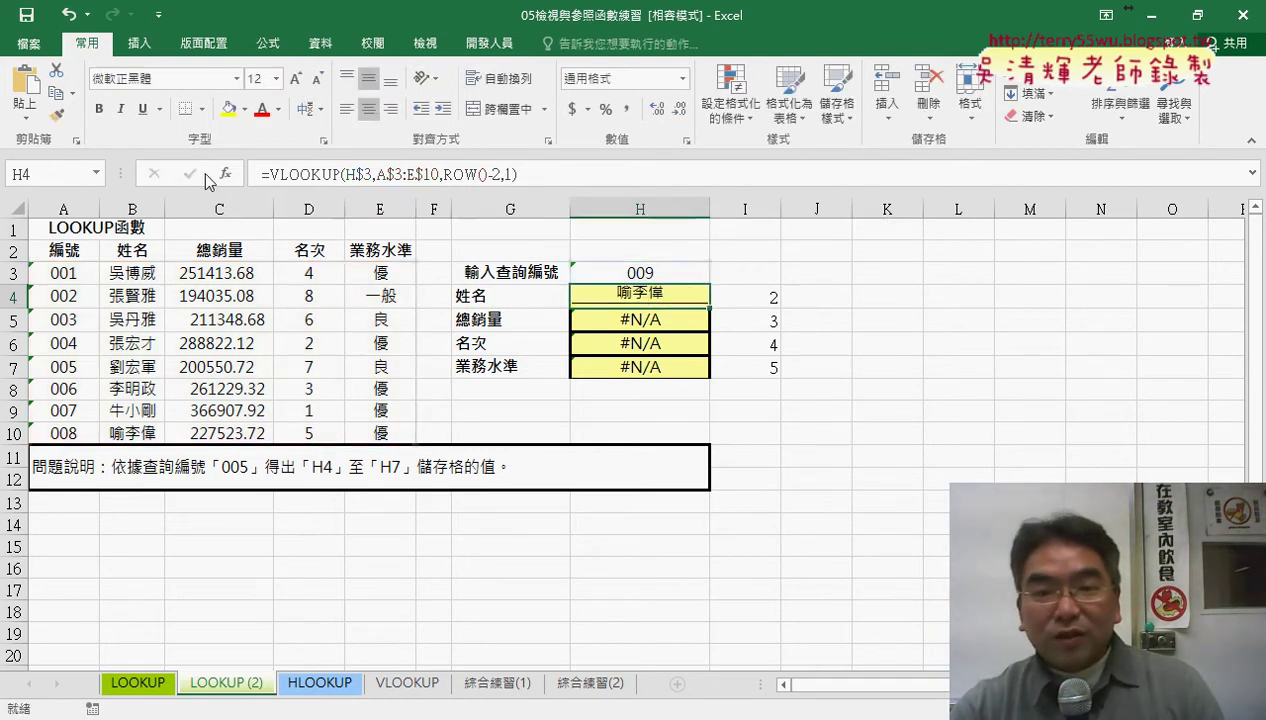
drag(711, 309, 712, 372)
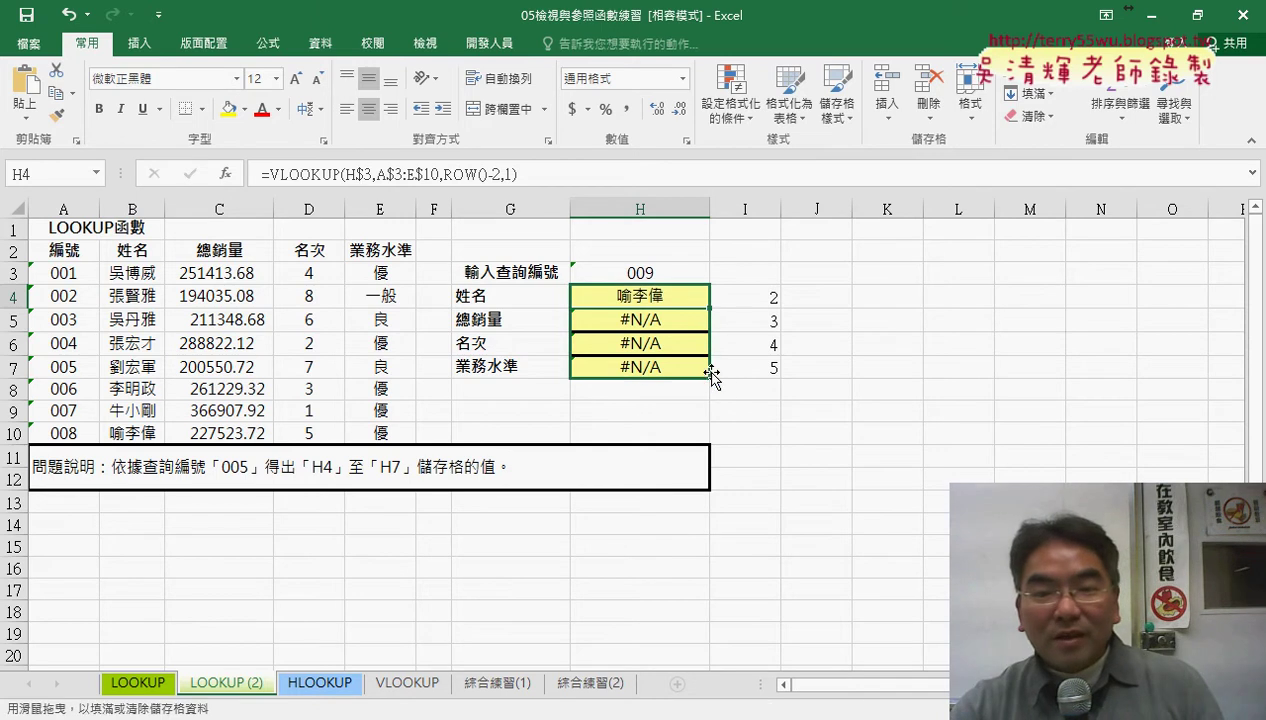
click(680, 273)
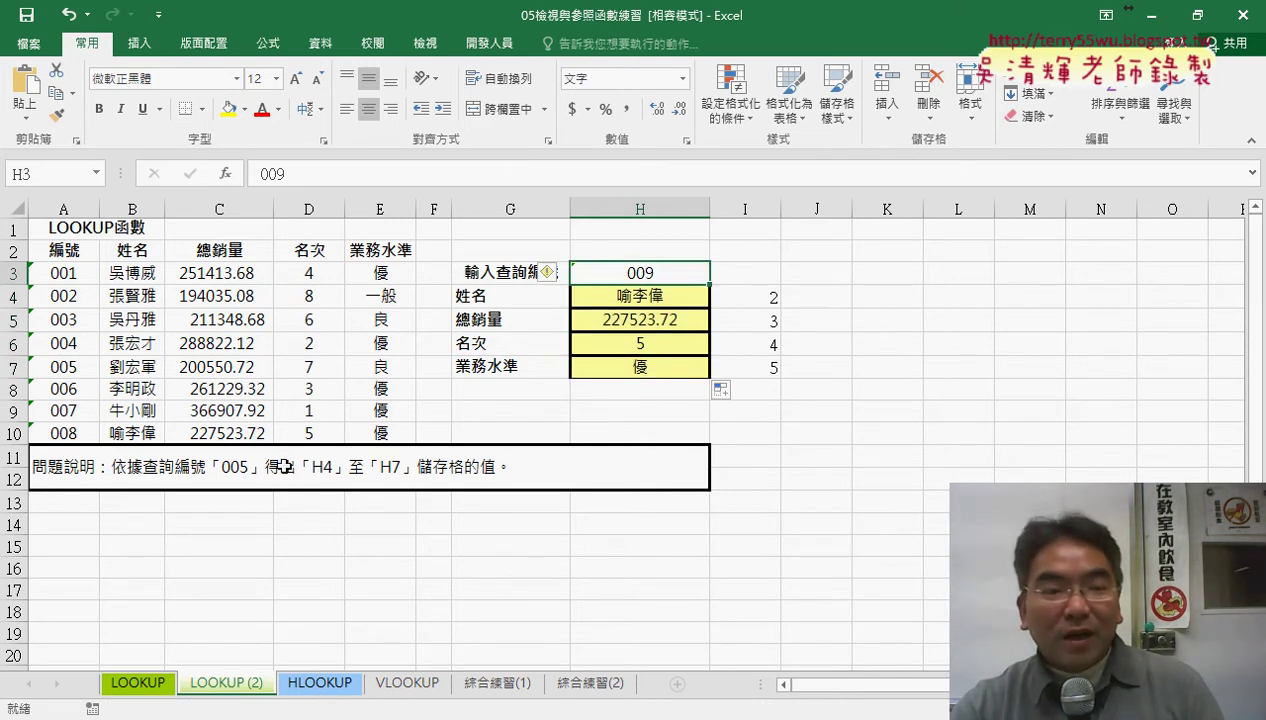
drag(133, 433, 404, 432)
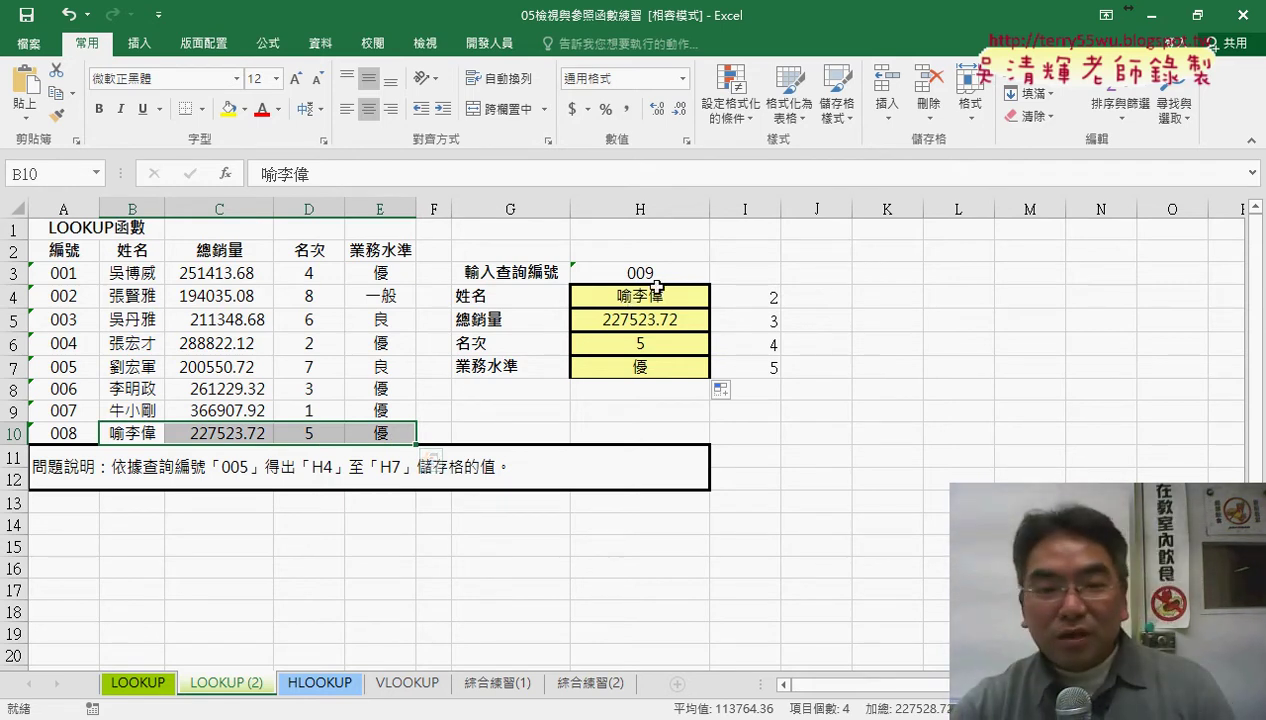
click(679, 300)
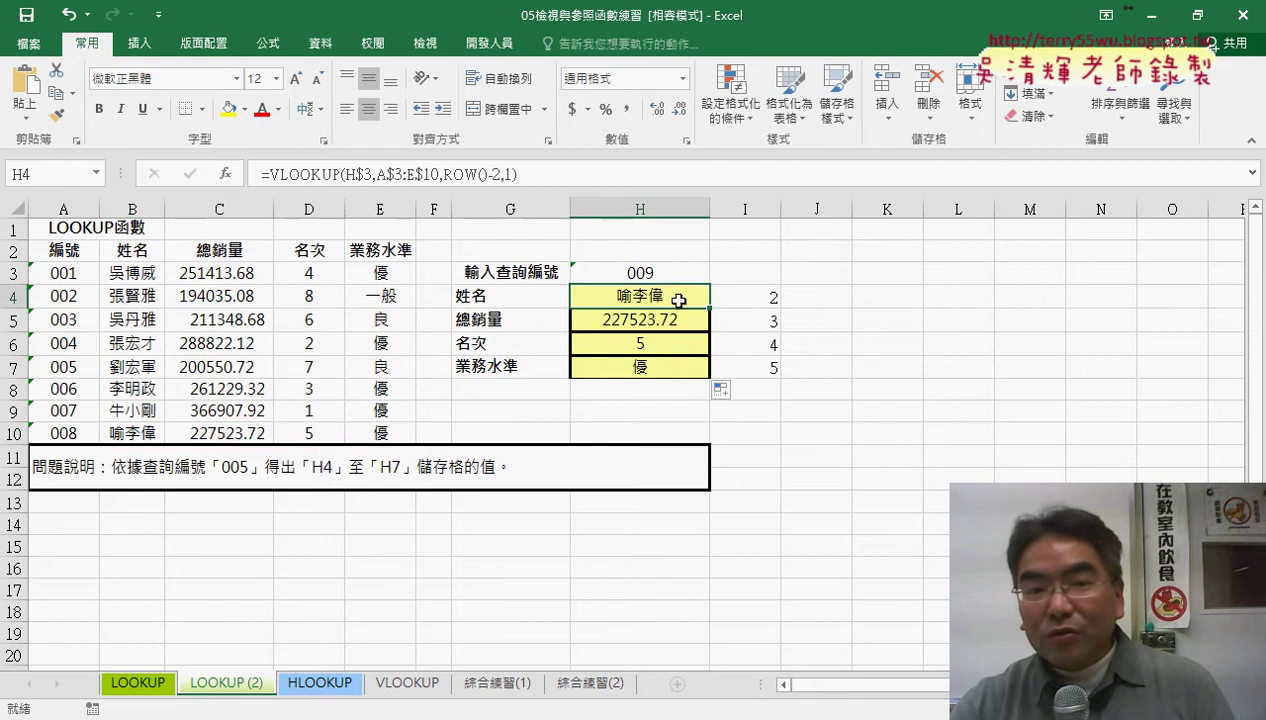
click(511, 176)
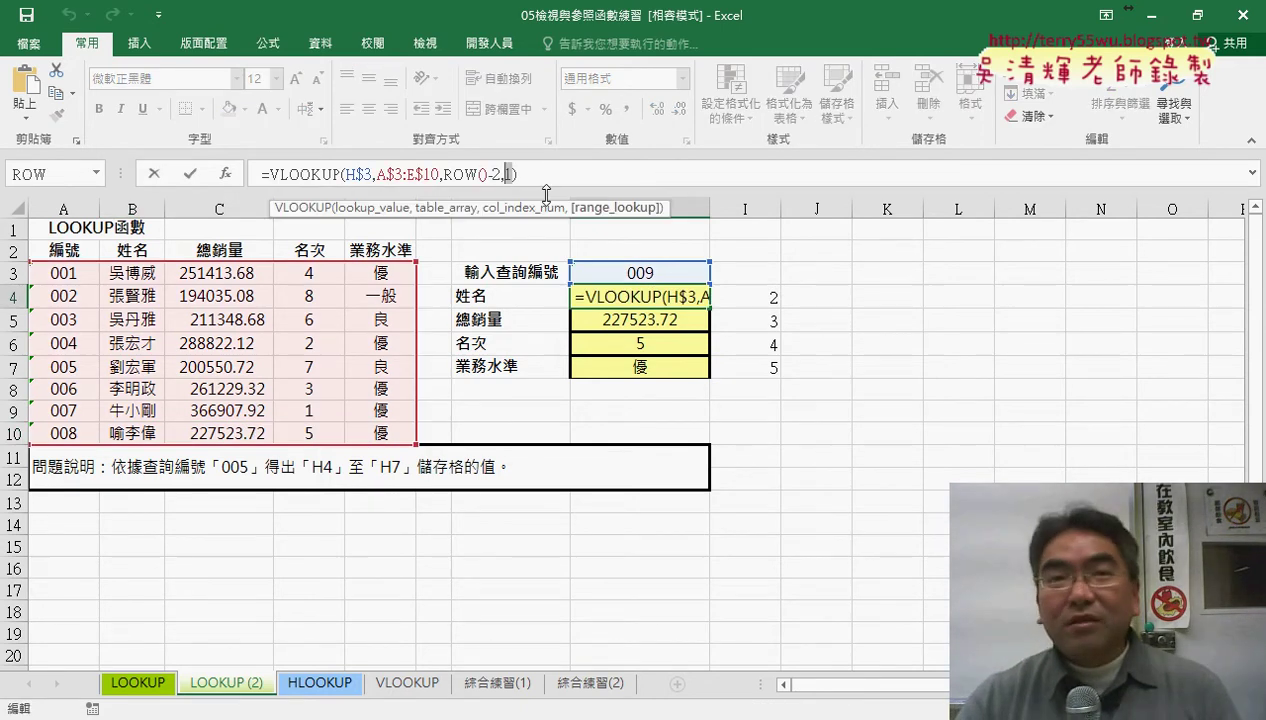
text(0)
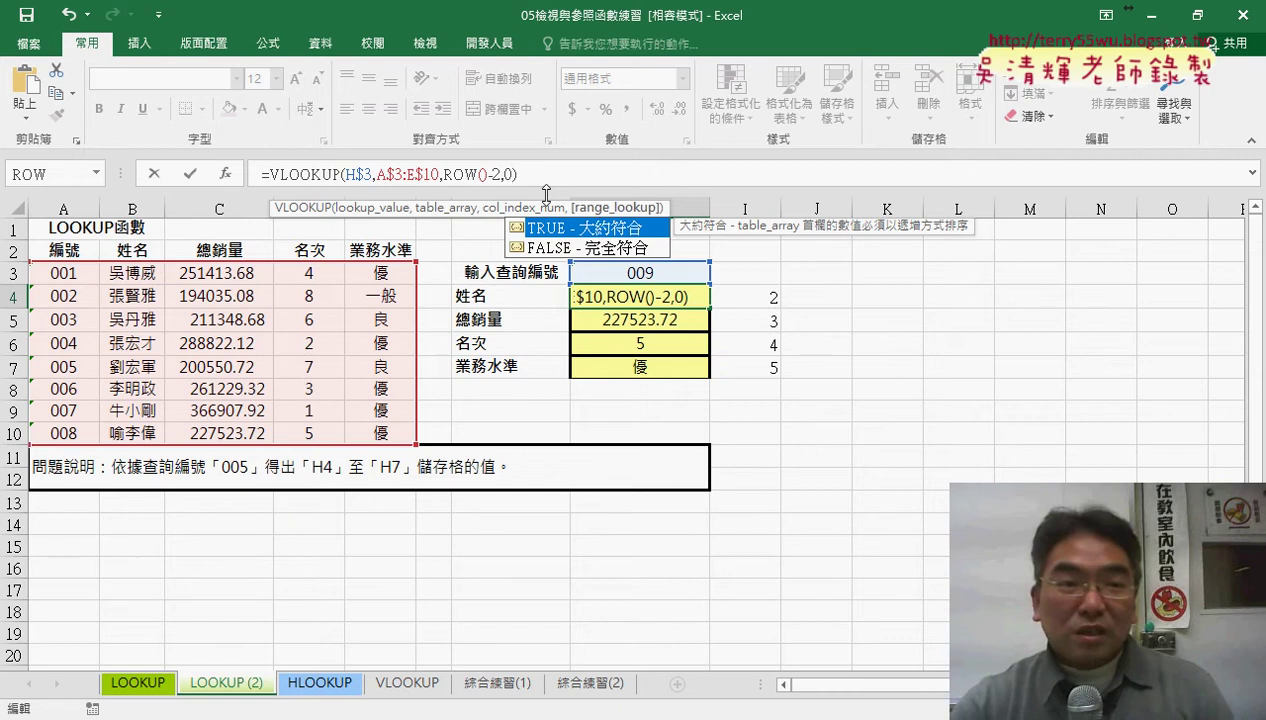
click(193, 175)
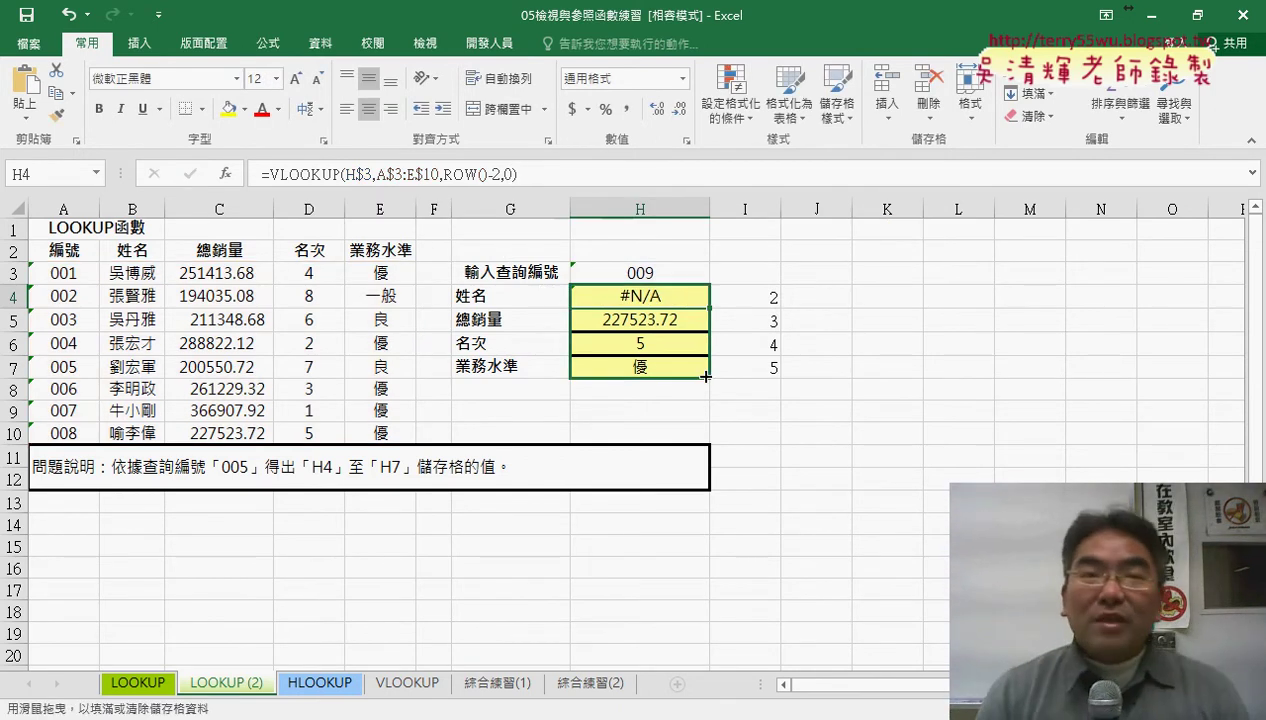
drag(711, 308, 757, 363)
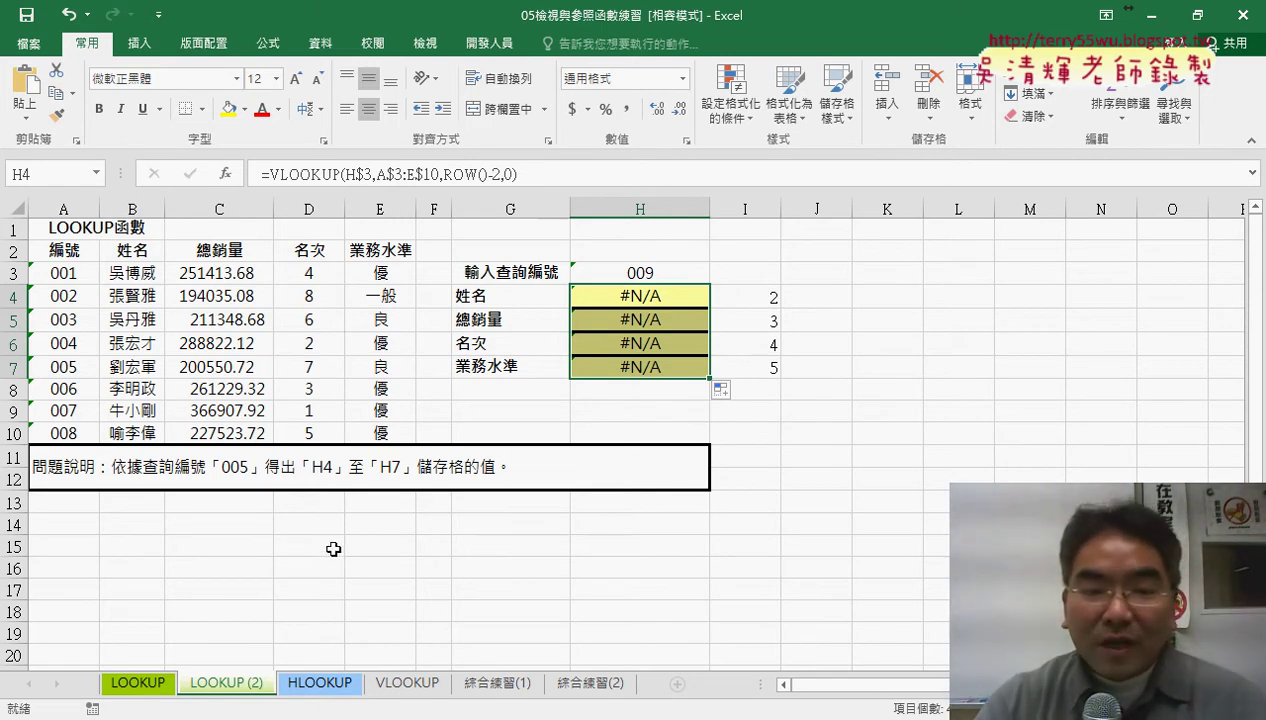
click(146, 689)
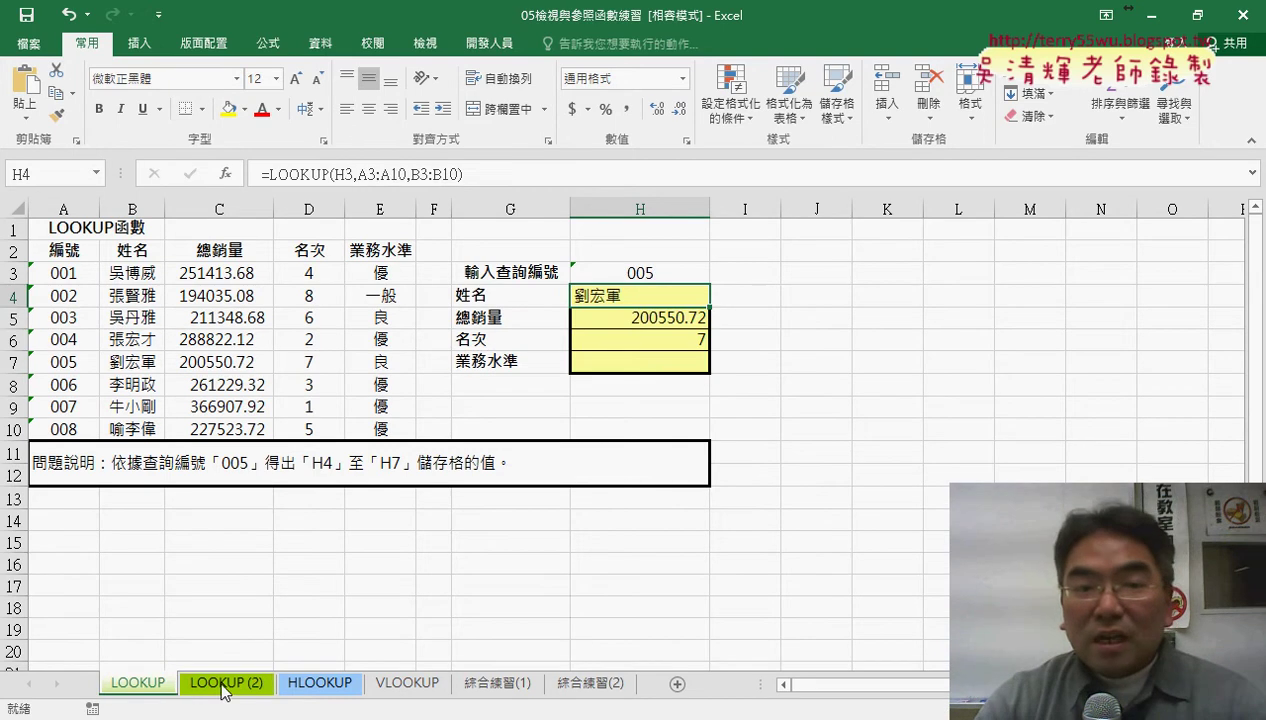
click(224, 686)
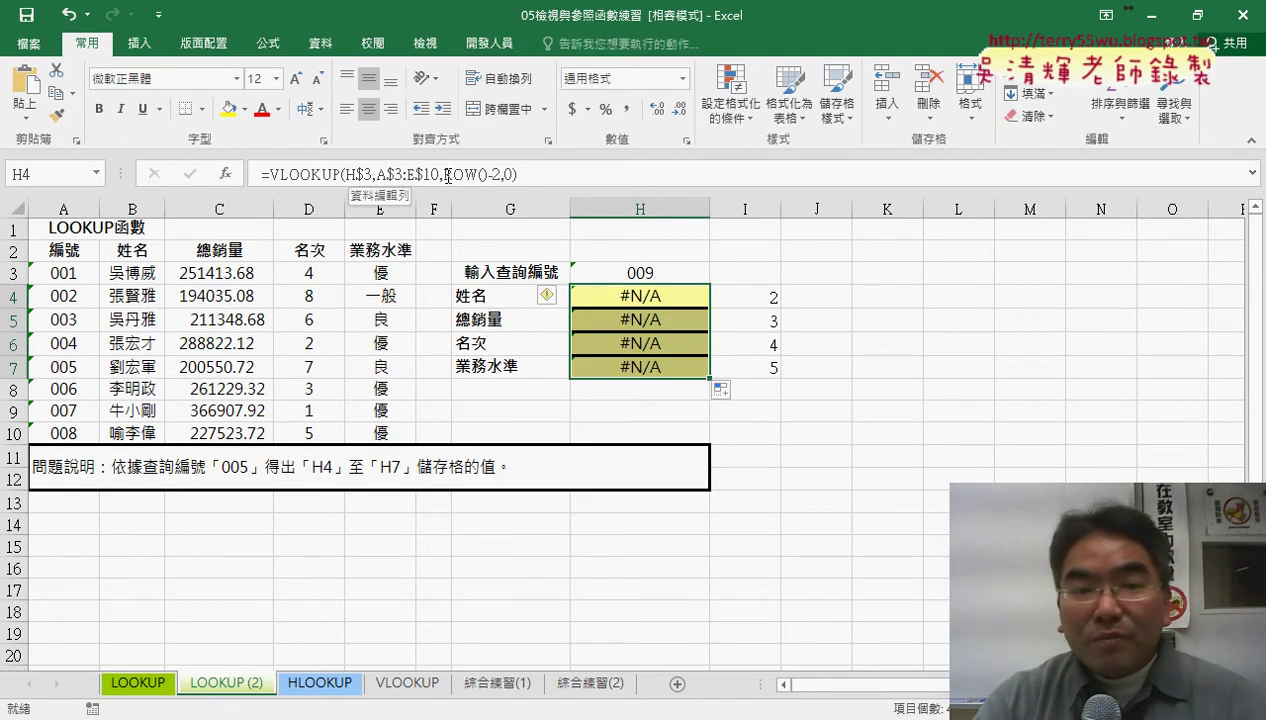
drag(447, 175, 501, 174)
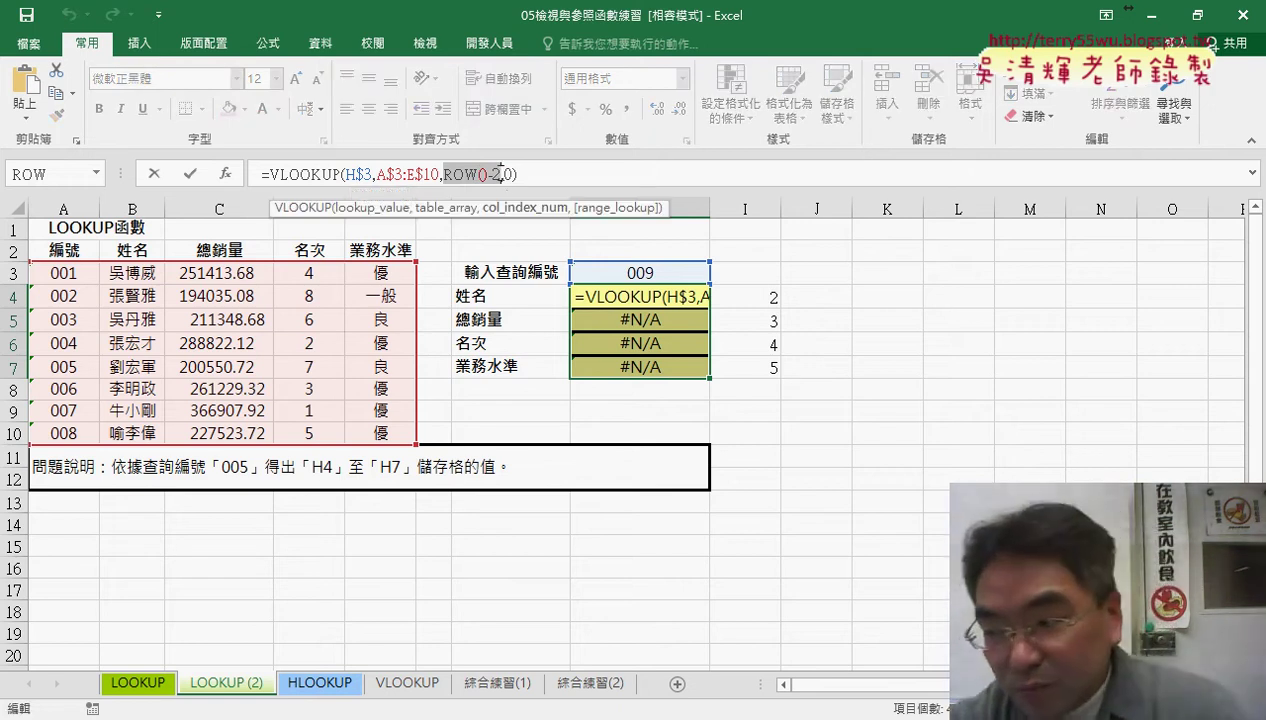